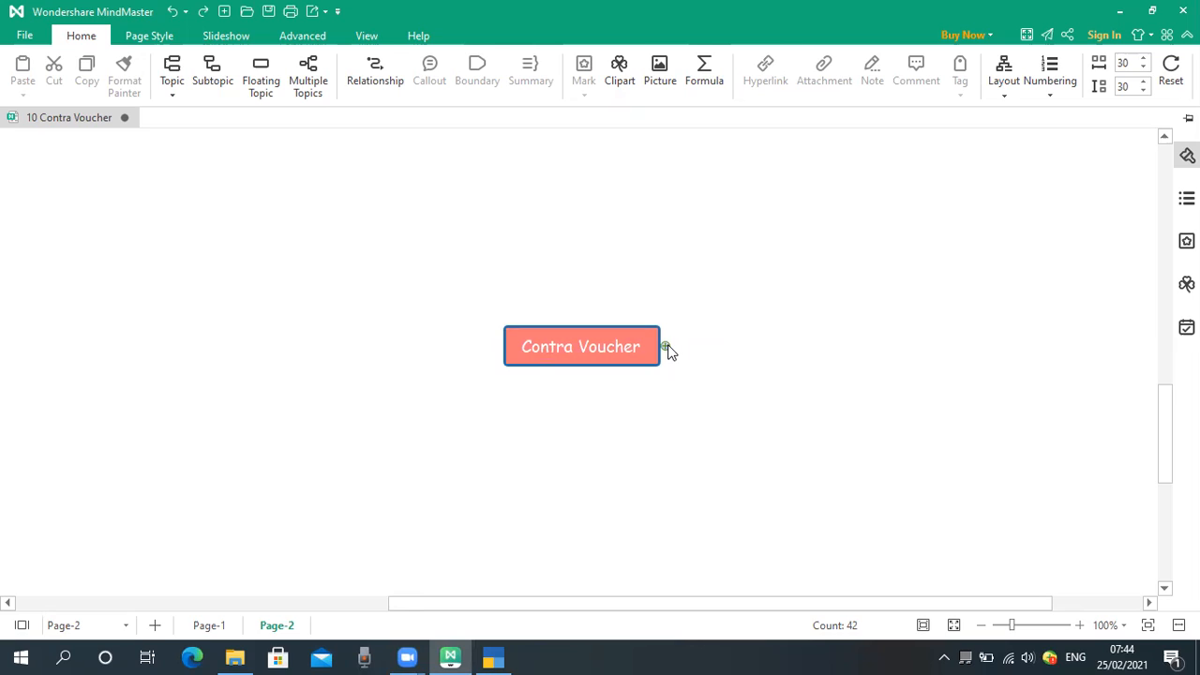
Expand the Contra Voucher topic and open branch 1 down to its Cash to Bank detail
left_click(666, 346)
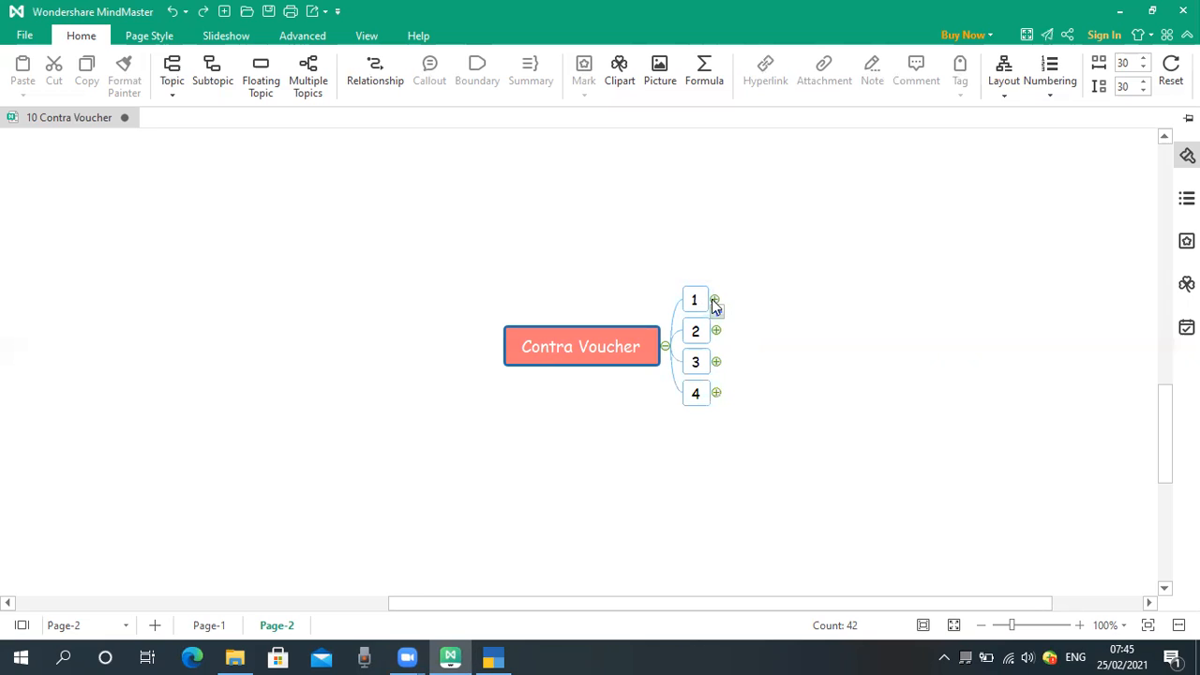
left_click(714, 302)
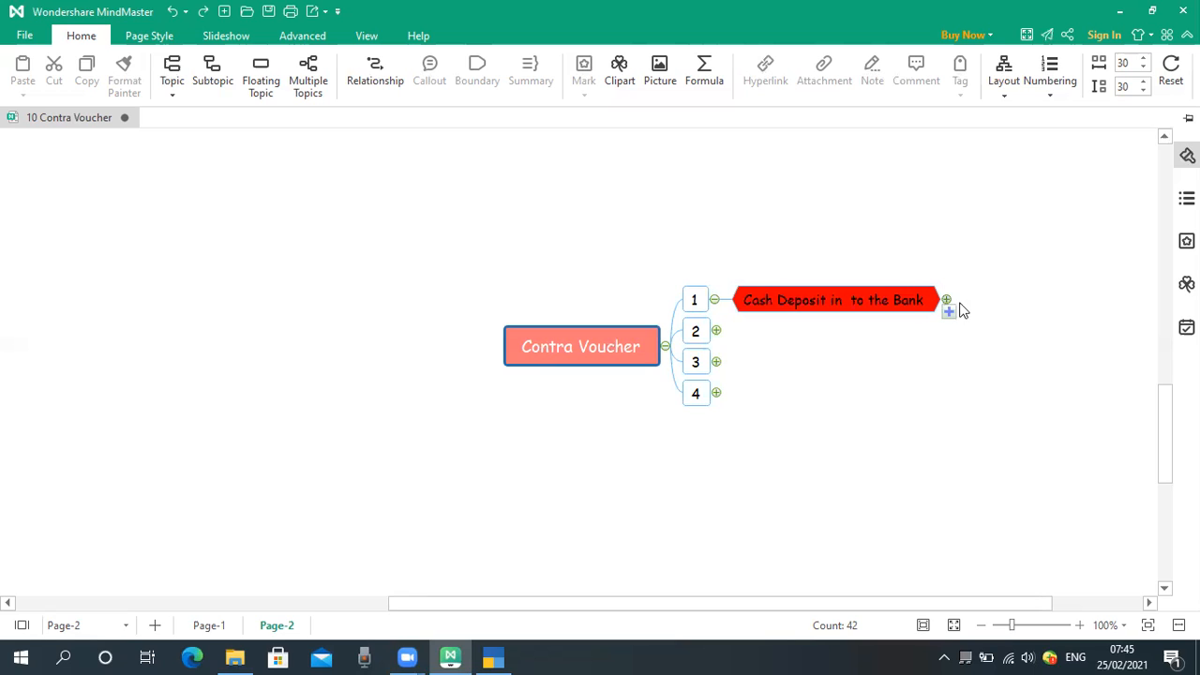
left_click_drag(994, 604, 1066, 607)
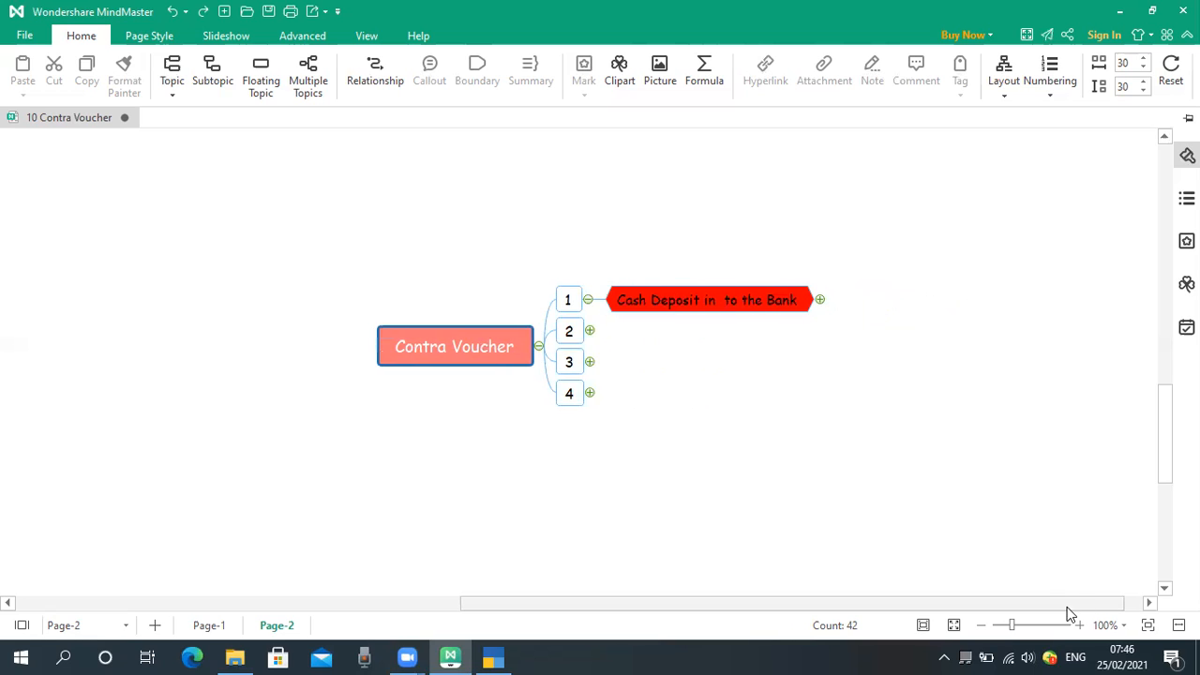
left_click(817, 301)
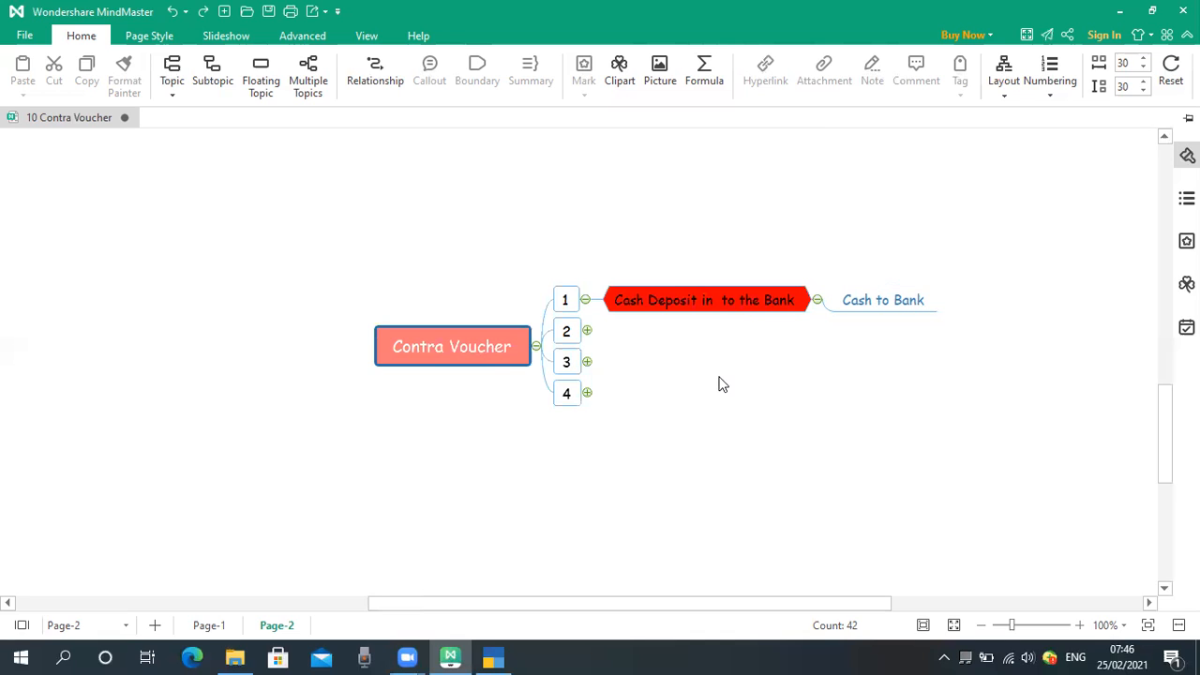
Expand branches 2 and 3 of the mind map down to Bank to Cash and 1st Bank to 2nd Bank
left_click(587, 331)
left_click(639, 338)
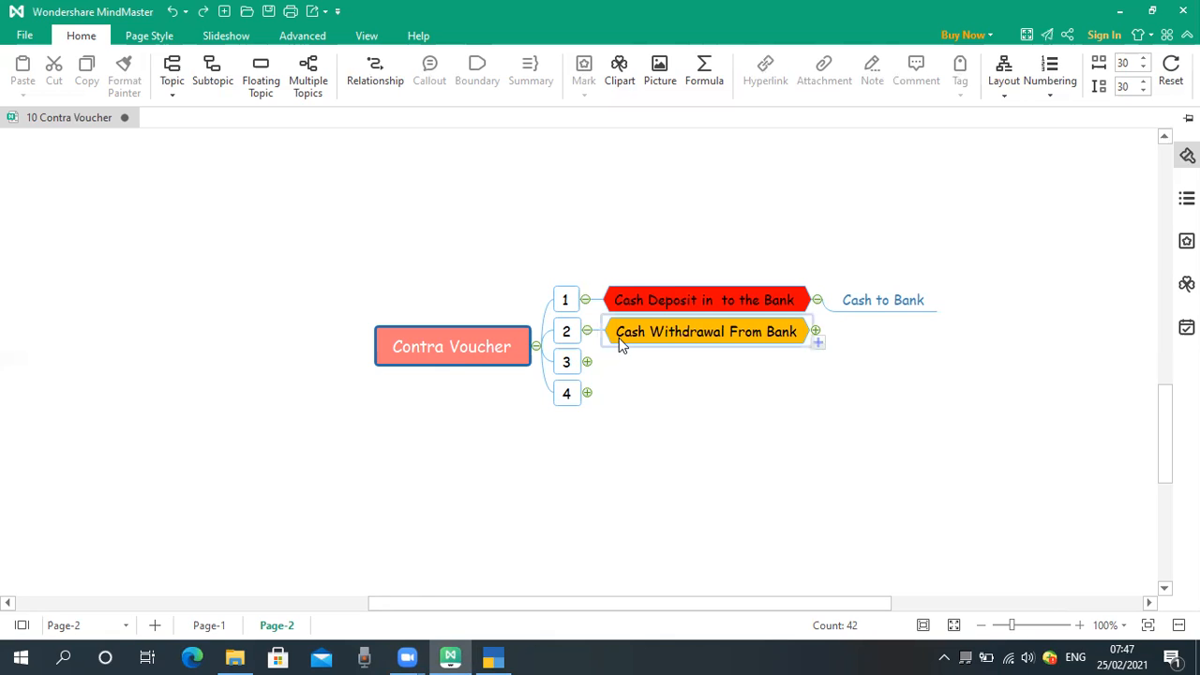
left_click(817, 336)
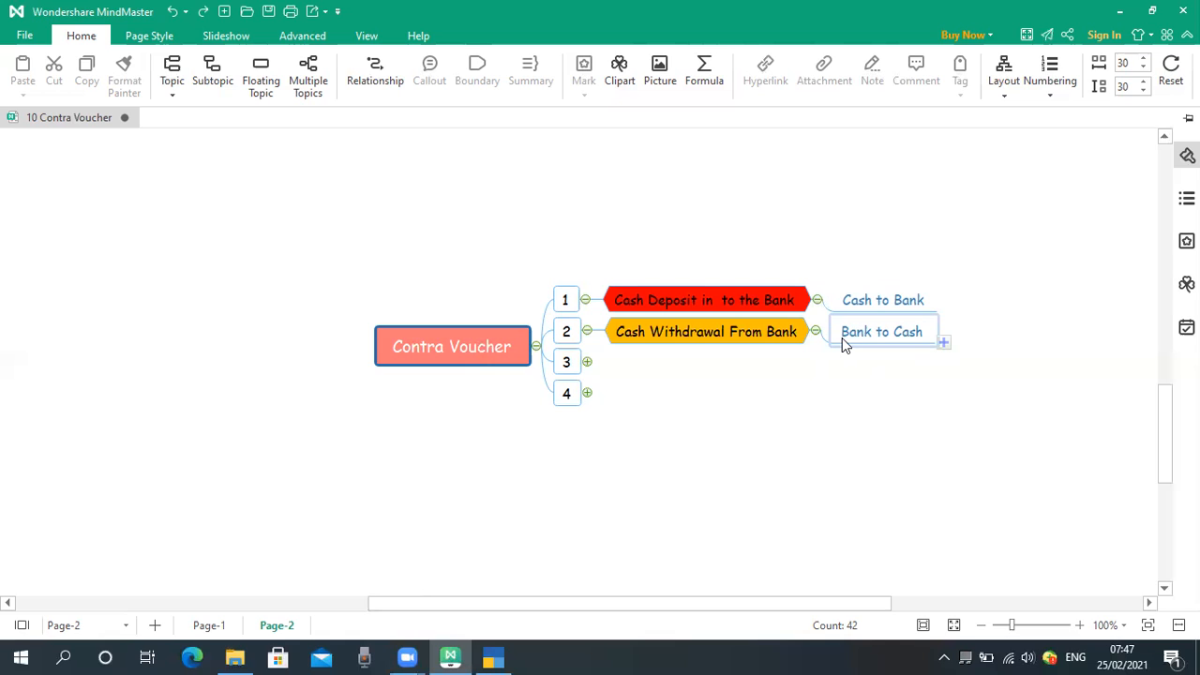
left_click(586, 363)
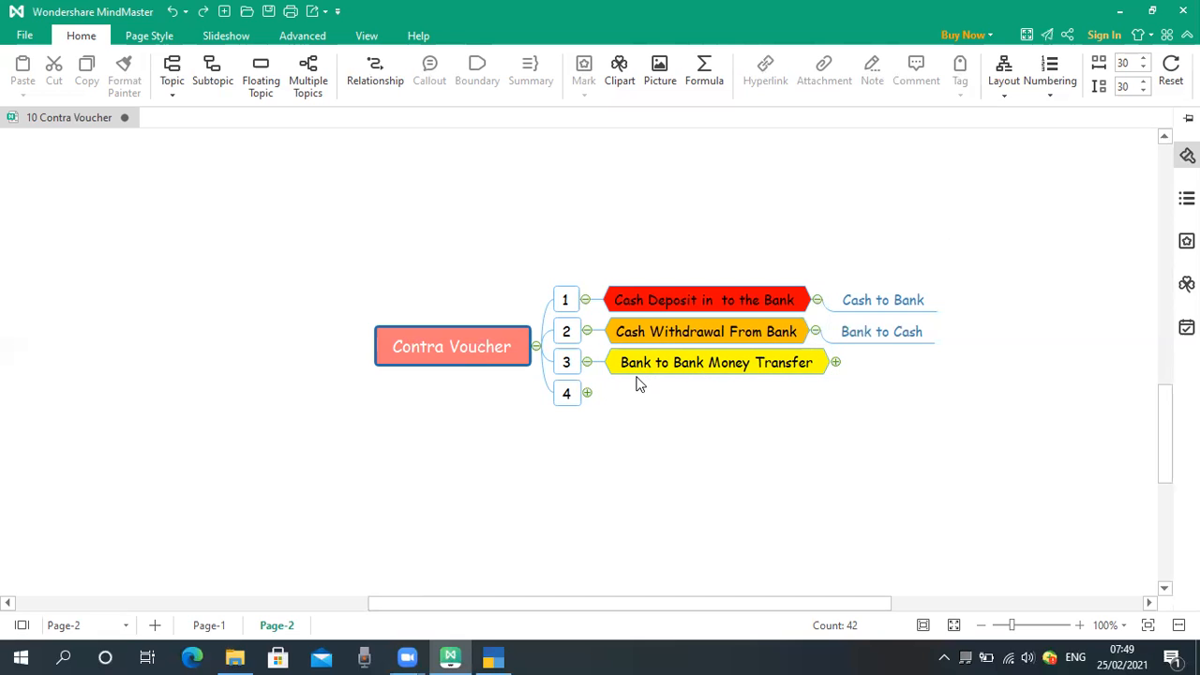
left_click(835, 363)
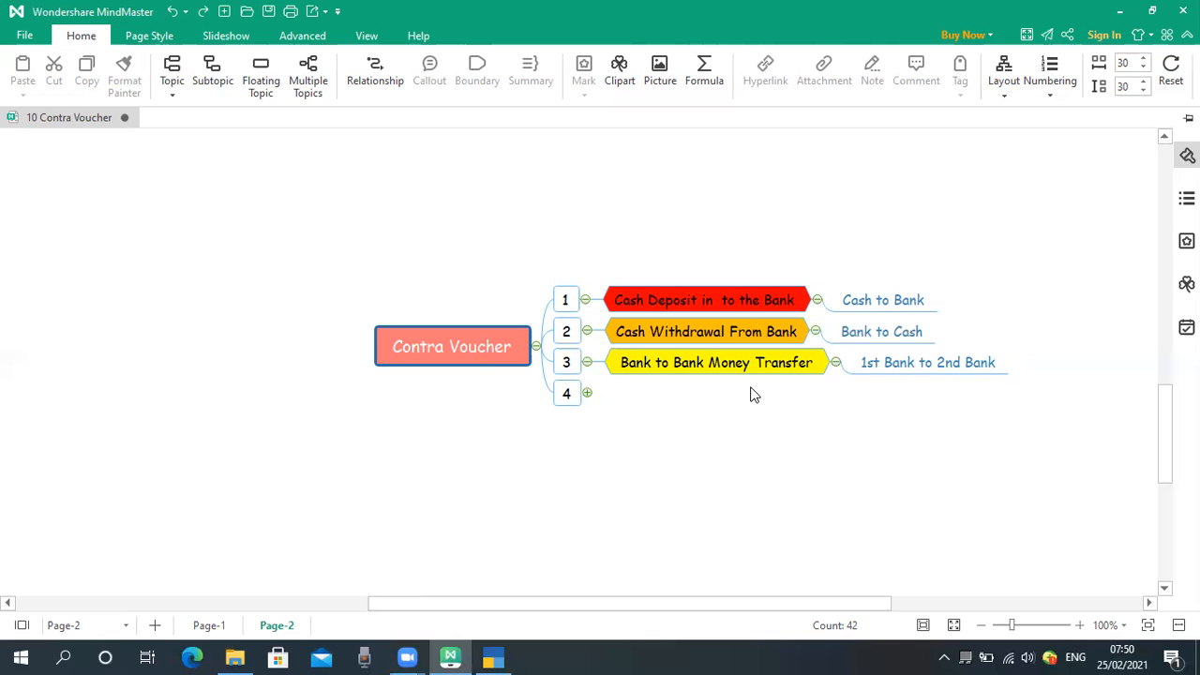
Expand branch 4 of the mind map through Cash to Cash down to its cashier-to-cashier detail
left_click(587, 394)
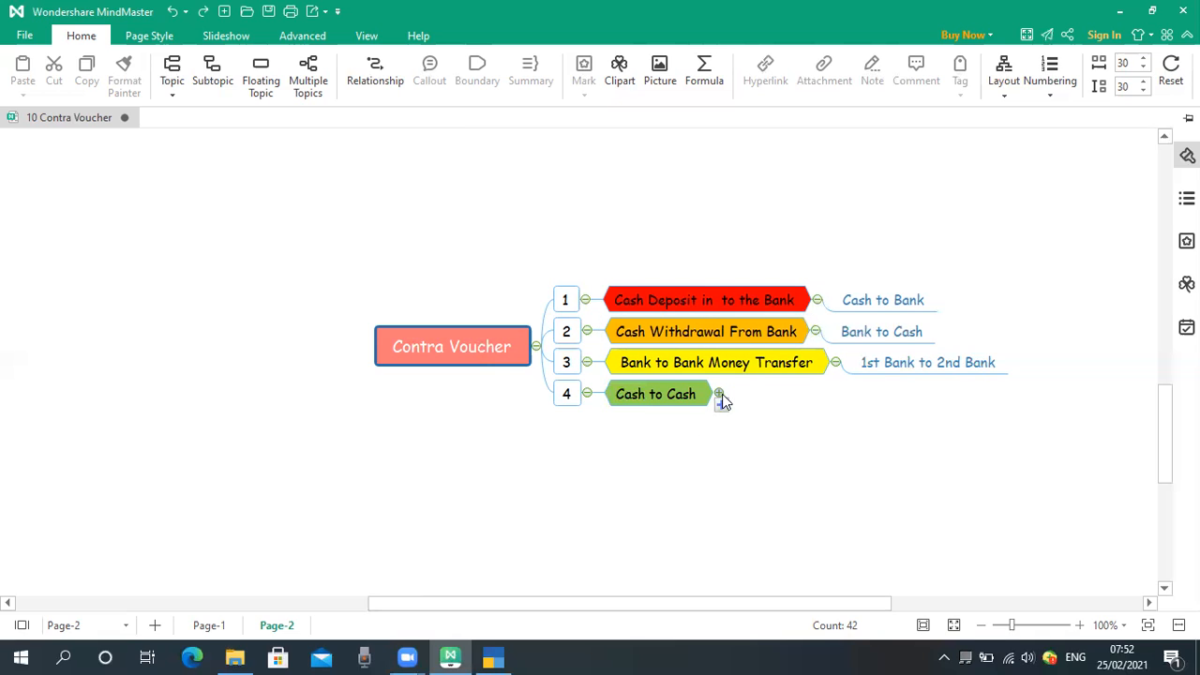
left_click(719, 394)
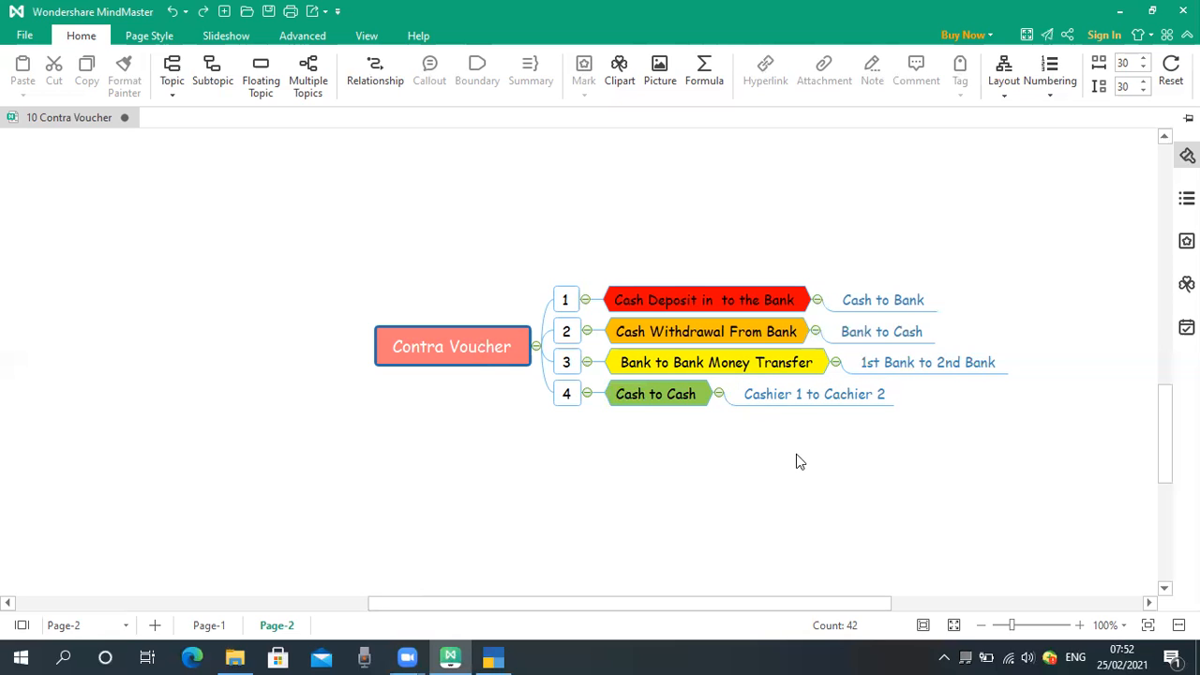
scroll(796, 455, "up", 4, "ctrl")
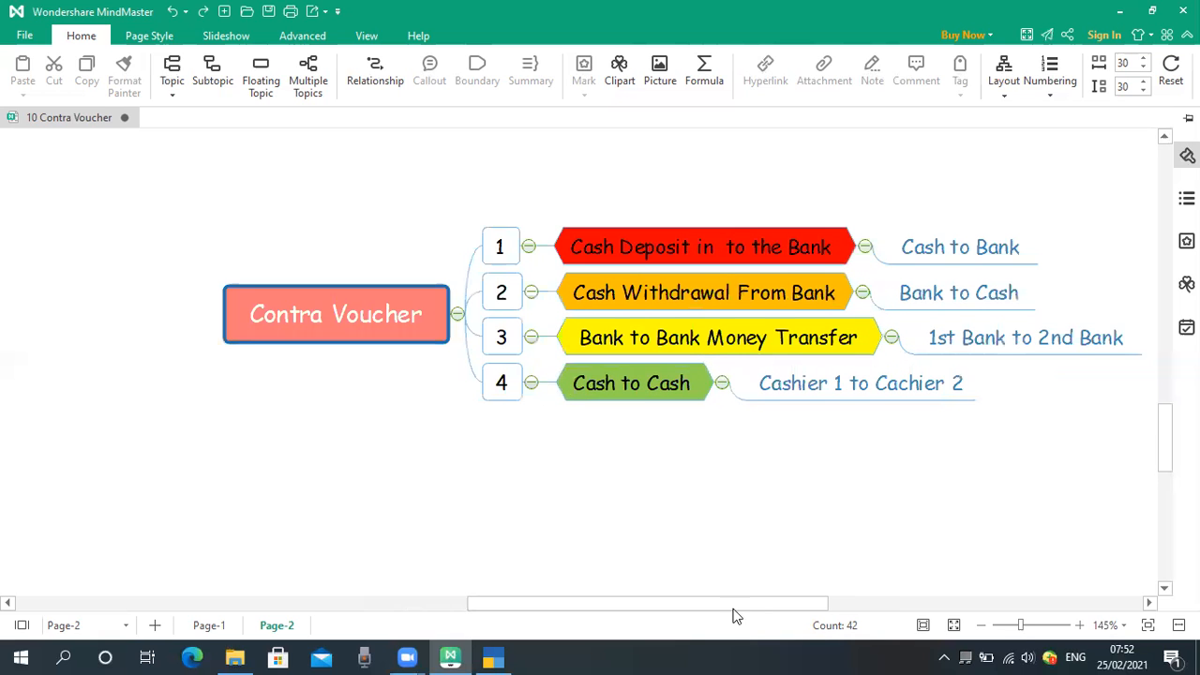
scroll(755, 603, "right", 2)
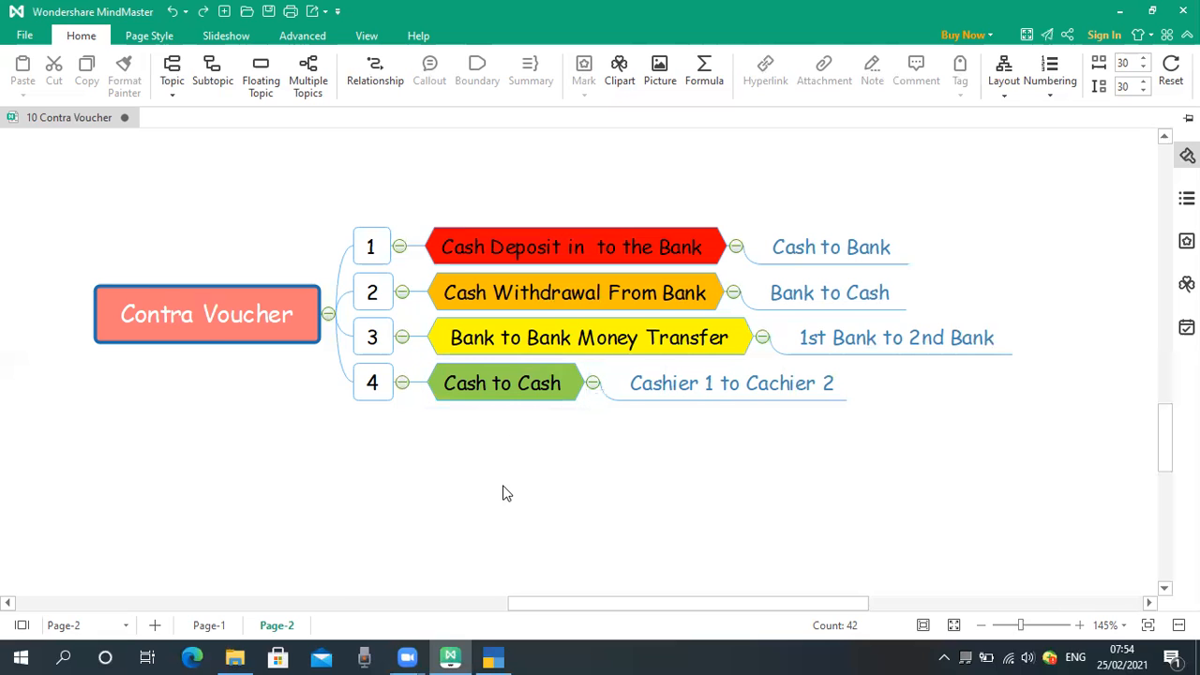
Switch to TallyPrime and open Display More Reports from the Gateway of Tally
left_click(494, 656)
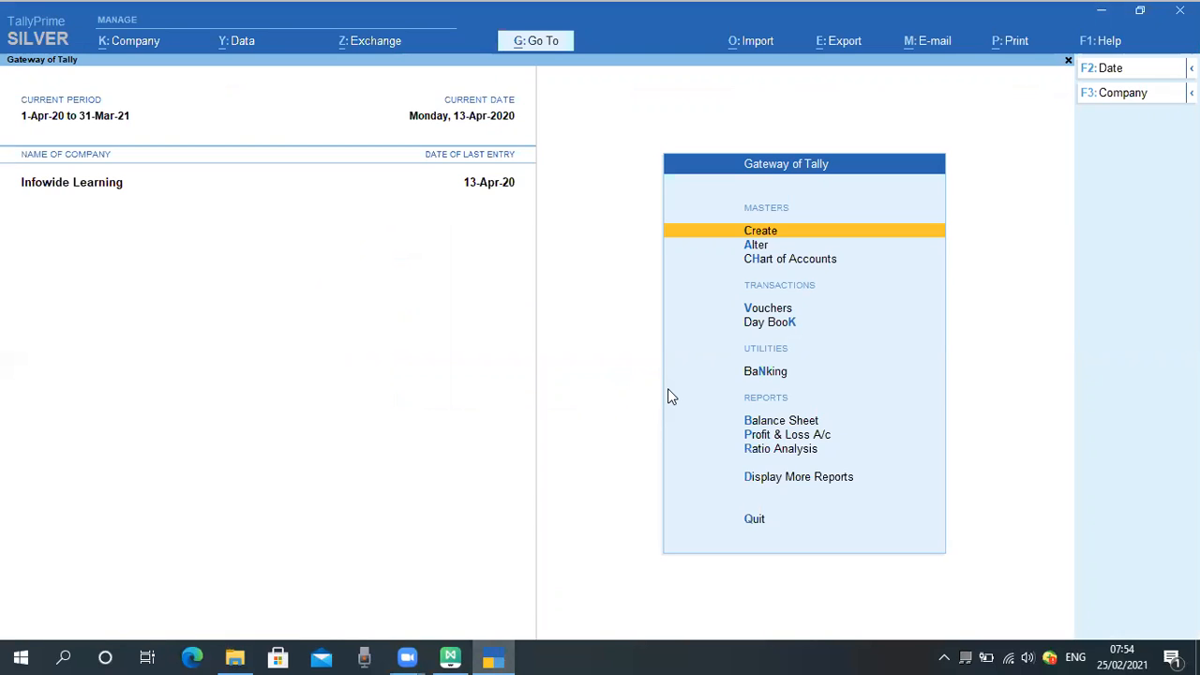
key("Down")
key("Down")
key("Down")
key("Down")
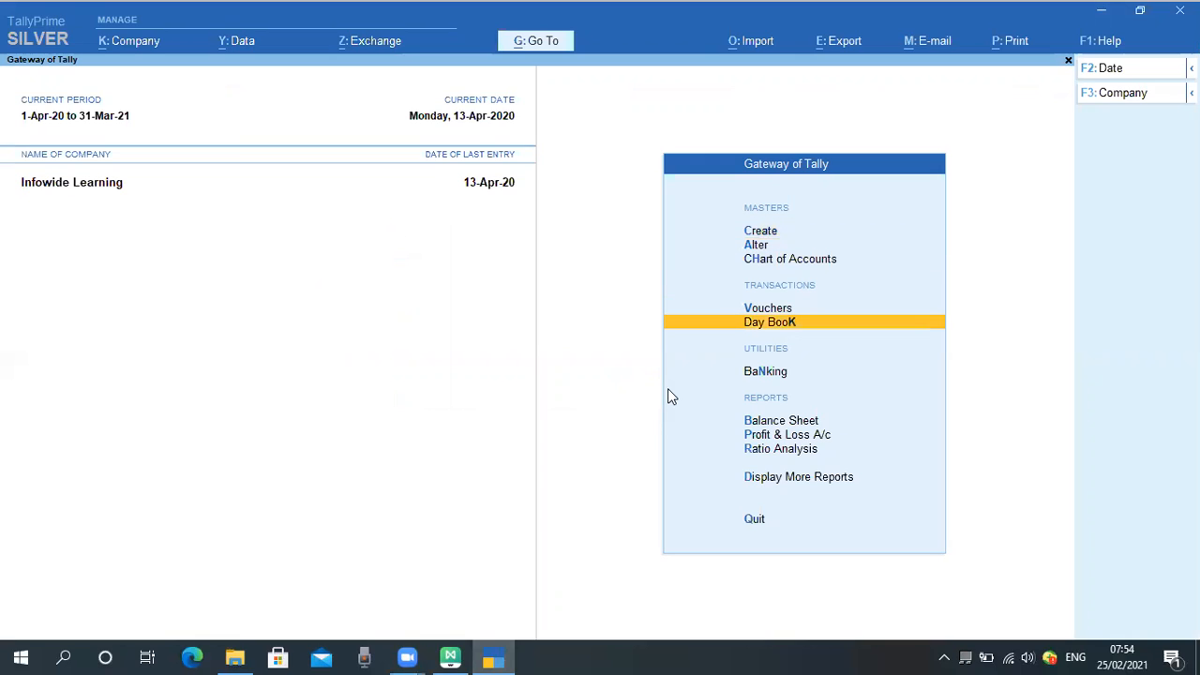
key("Up")
key("Up")
key("Up")
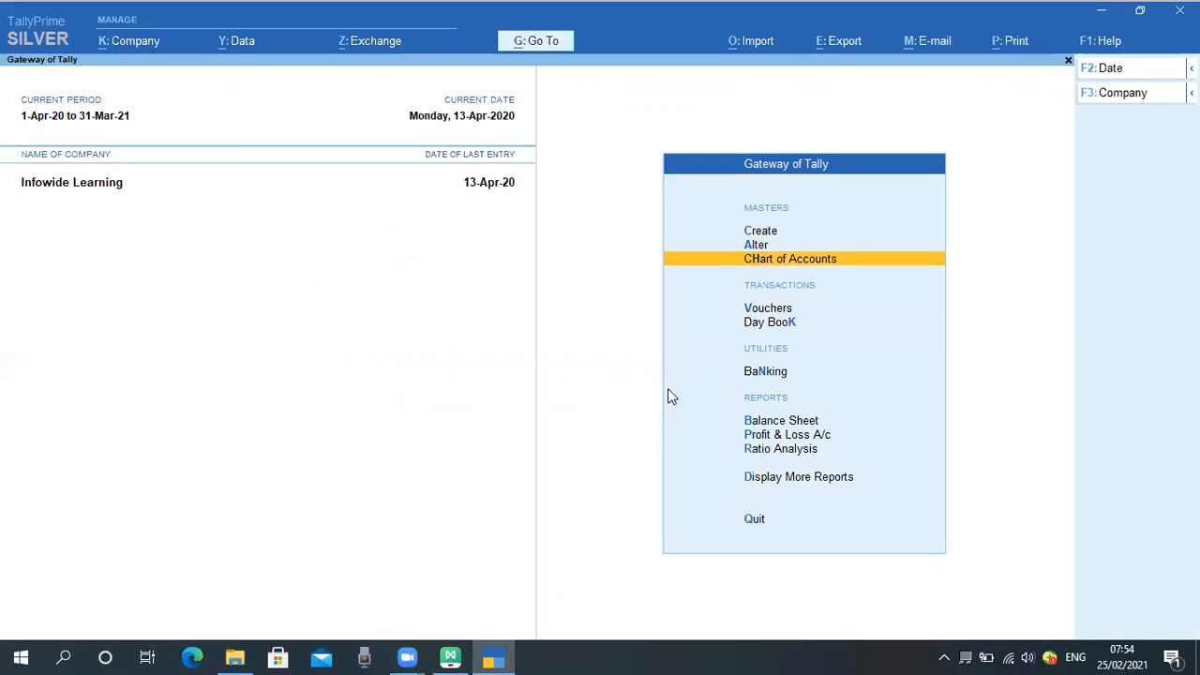
key("Down")
key("Up")
key("Down")
key("Down")
key("Down")
key("Down")
key("Down")
key("Down")
key("Down")
key("Down")
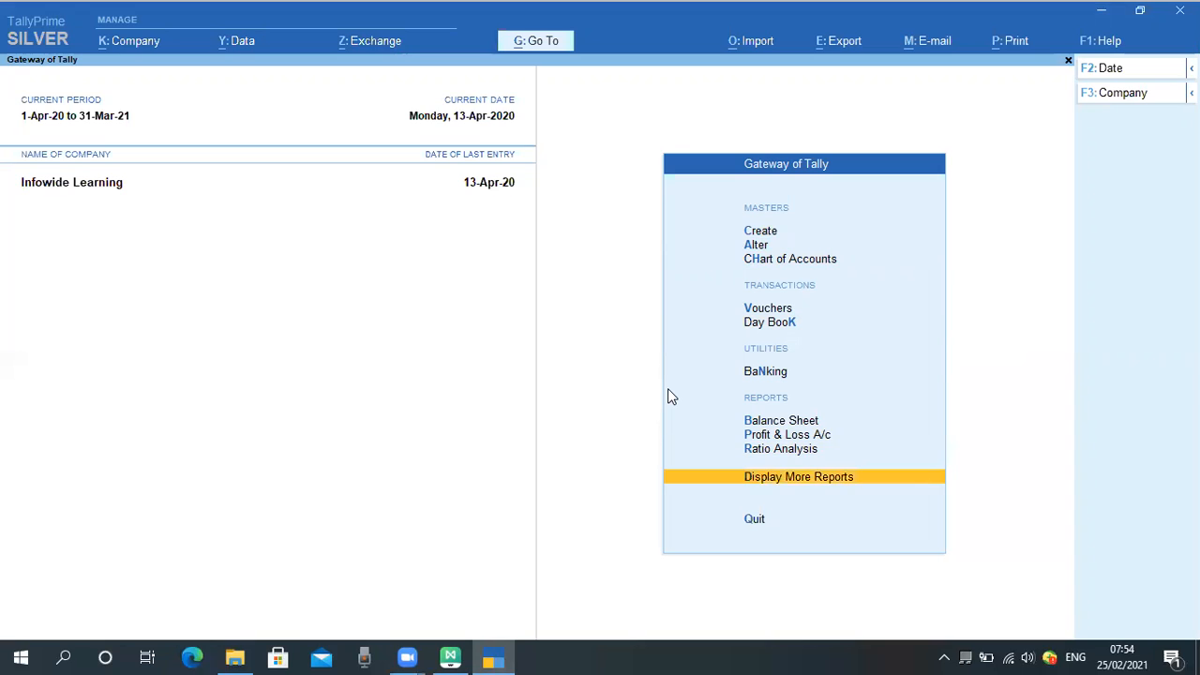
key("Return")
Open Account Books from the accounting reports
key("Down")
key("Down")
key("Up")
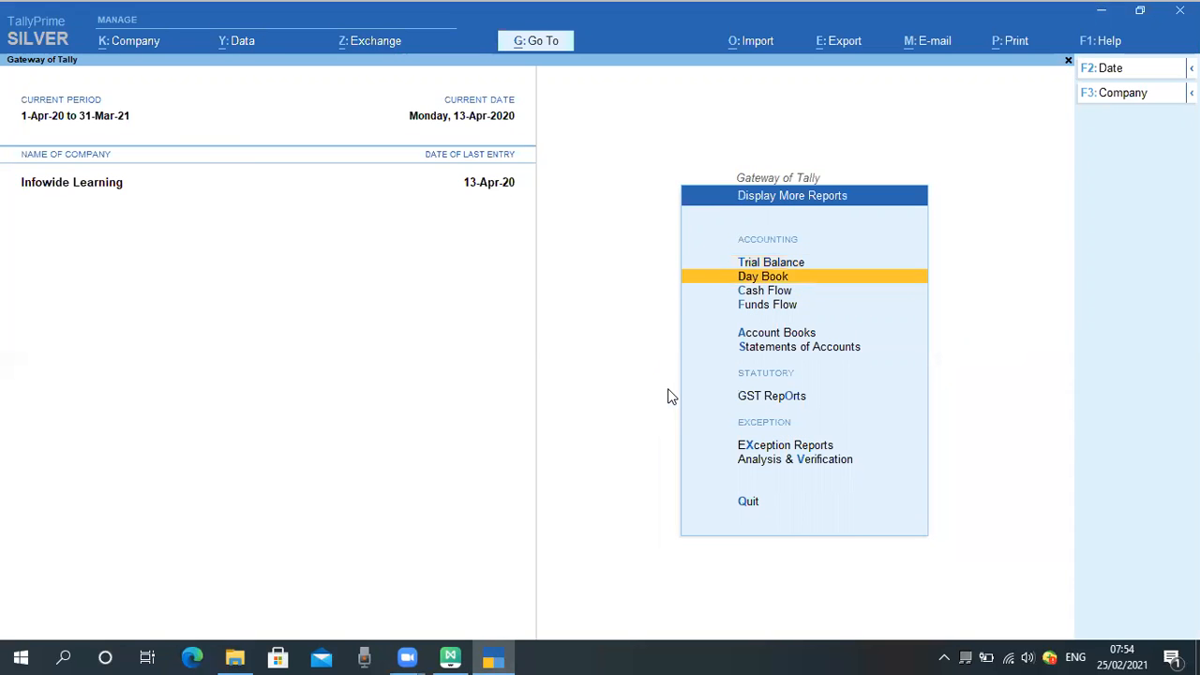
key("Down")
key("Down")
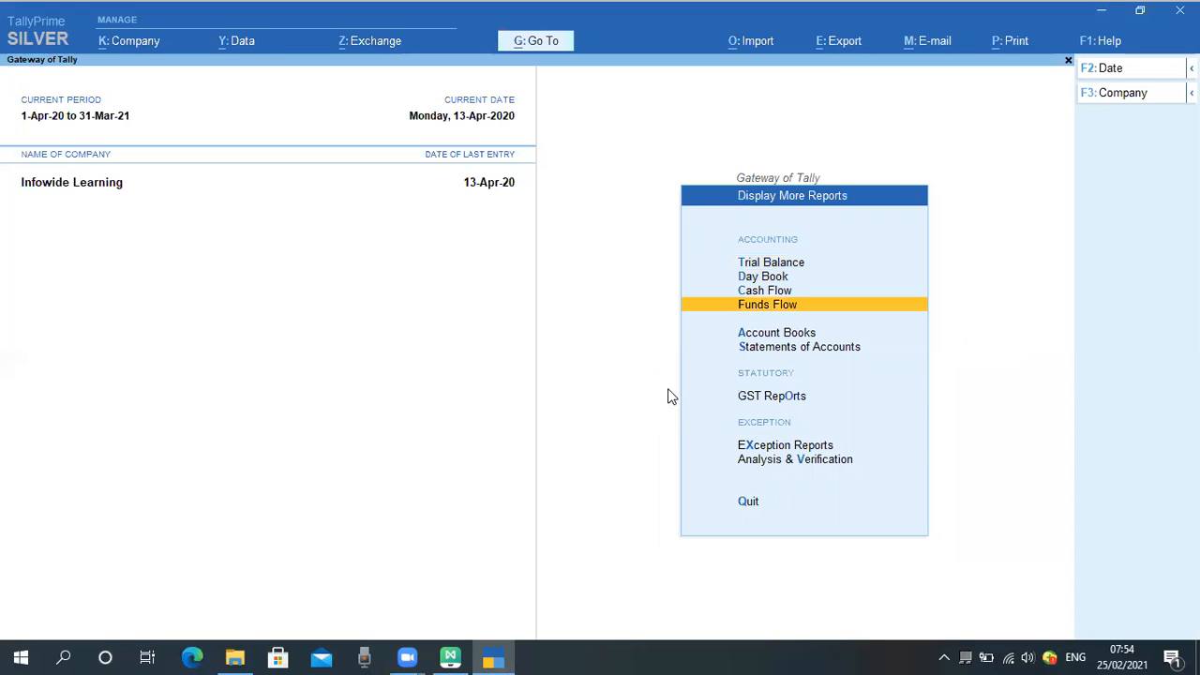
key("Down")
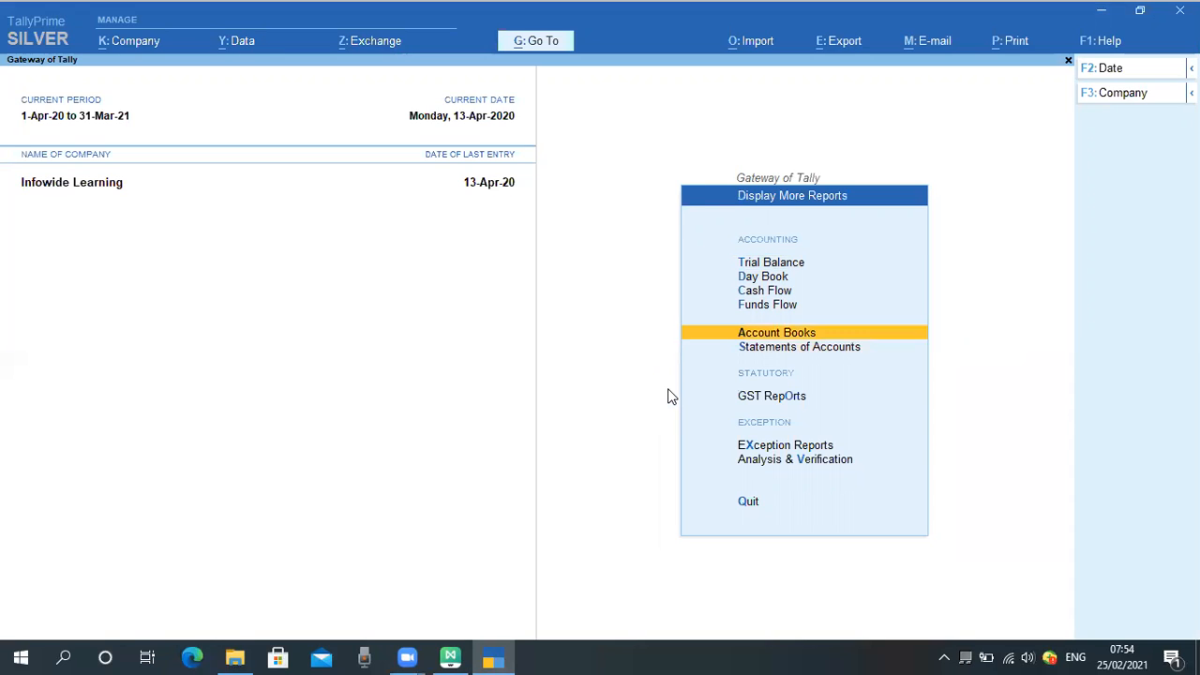
key("Return")
View the Group Summary of the Cash-in-Hand group and return to the group selection
key("Down")
key("Down")
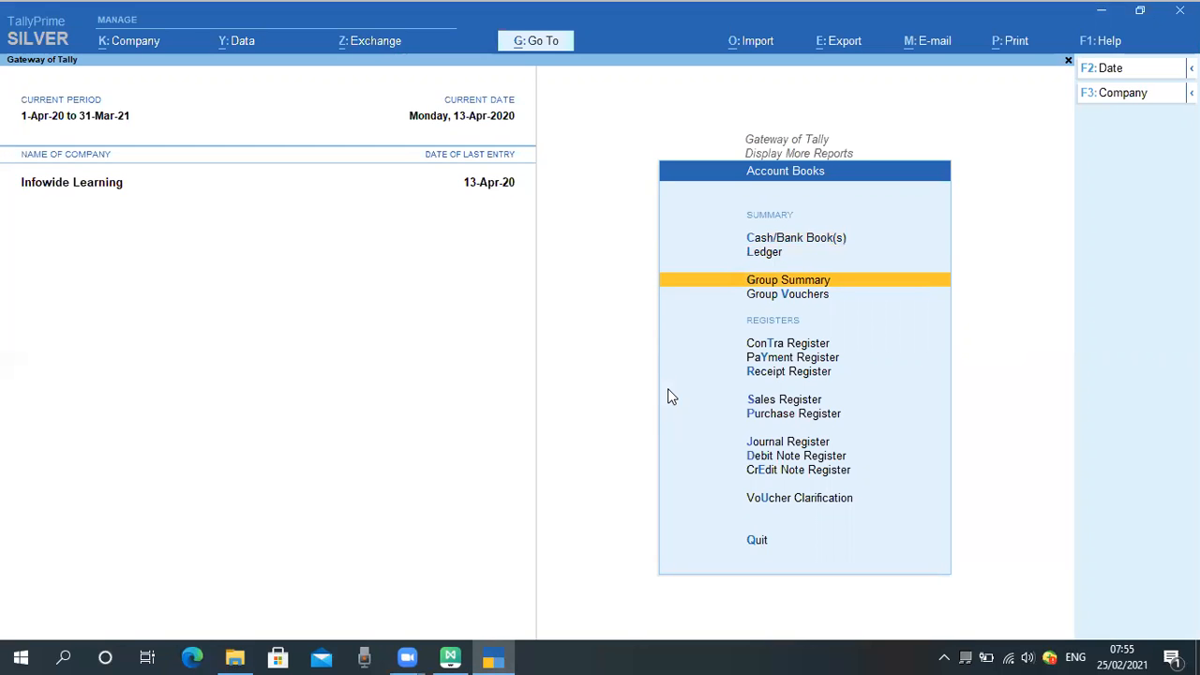
key("Return")
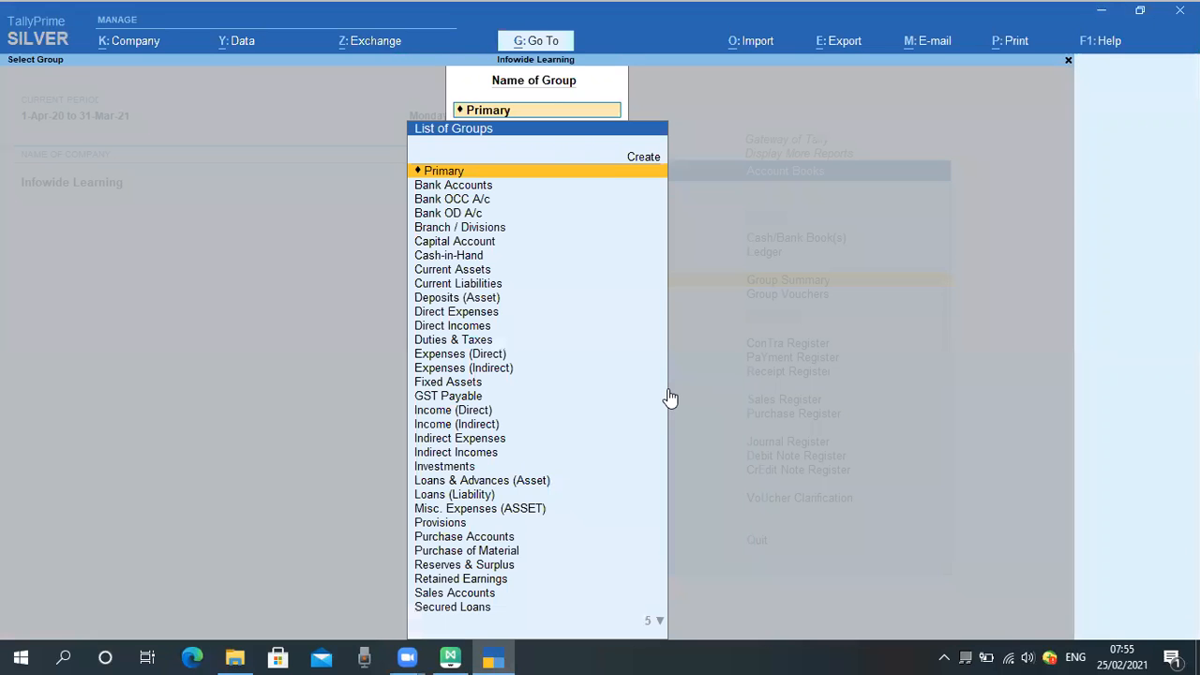
type("Cash")
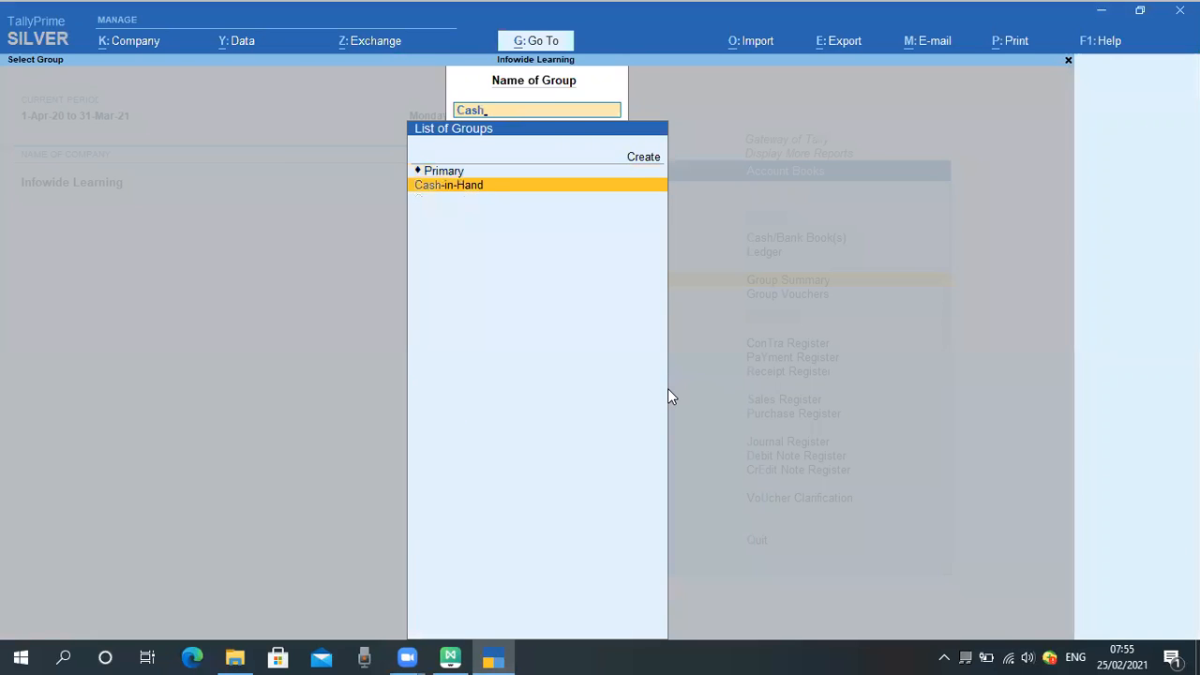
key("Return")
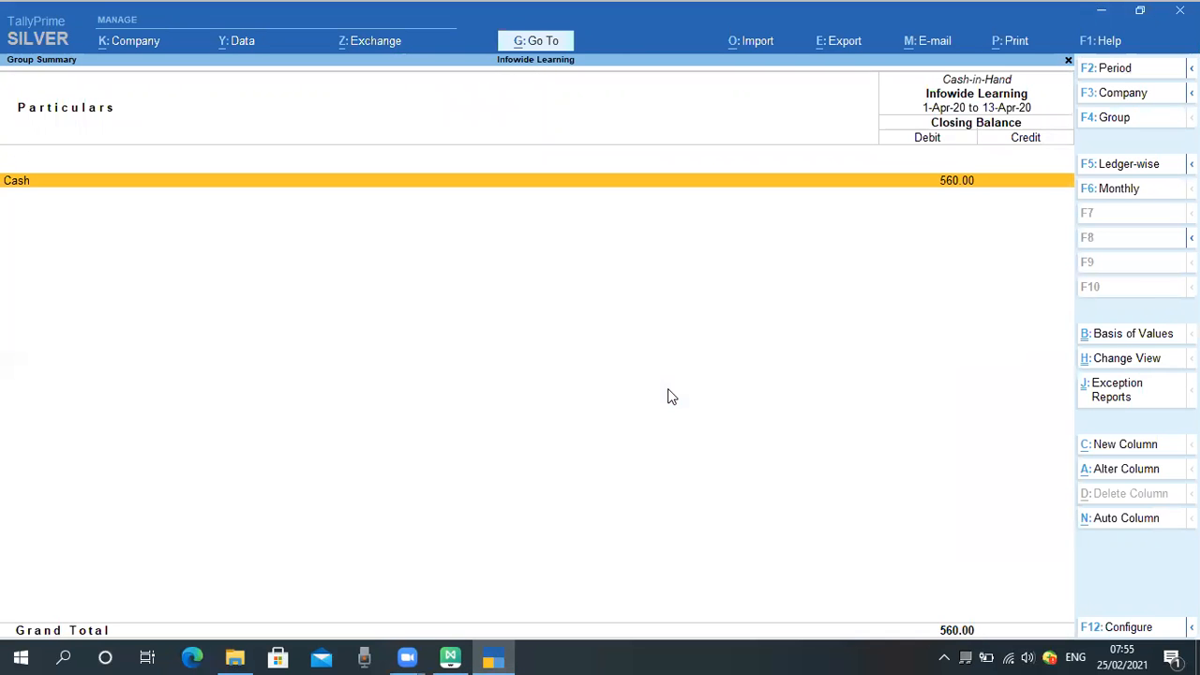
key("Escape")
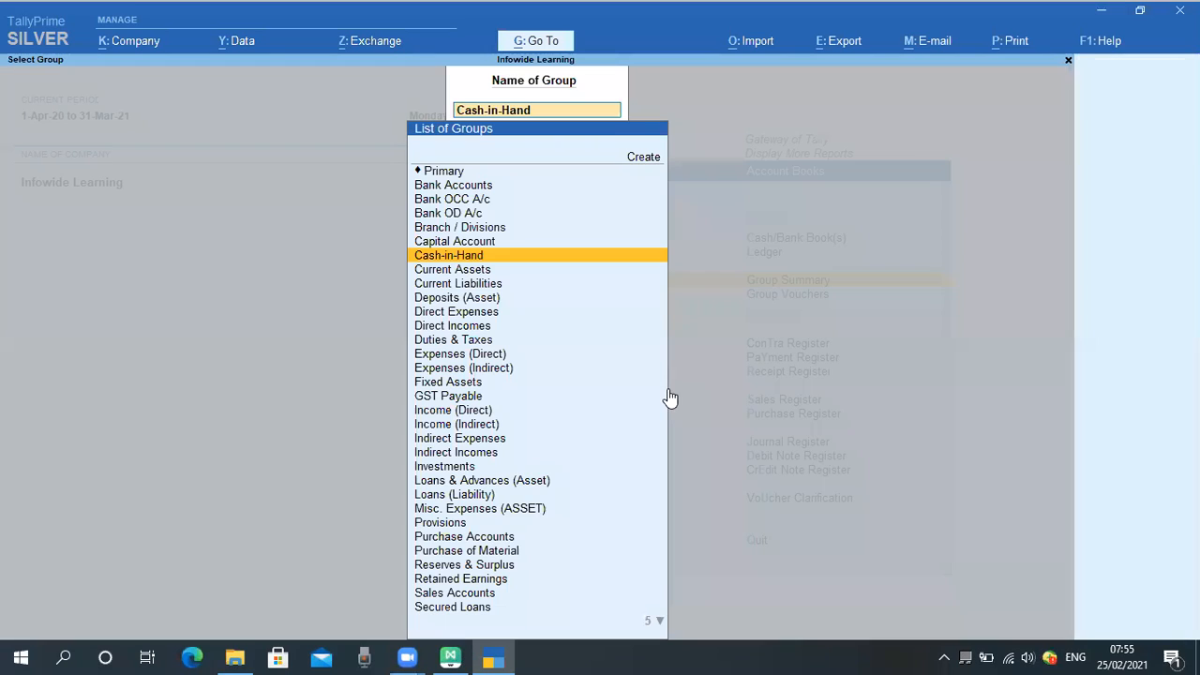
View the Group Summary of the Bank Accounts group and return to the group selection
key("Up")
key("Up")
key("Up")
key("Up")
key("Up")
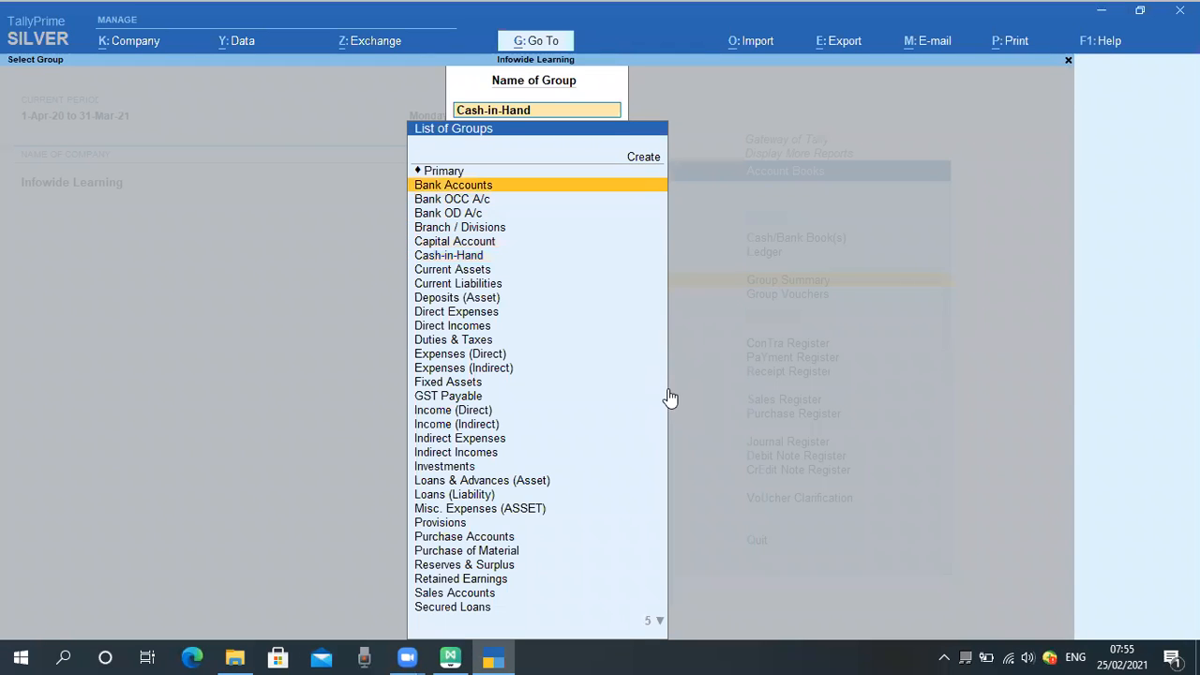
key("Return")
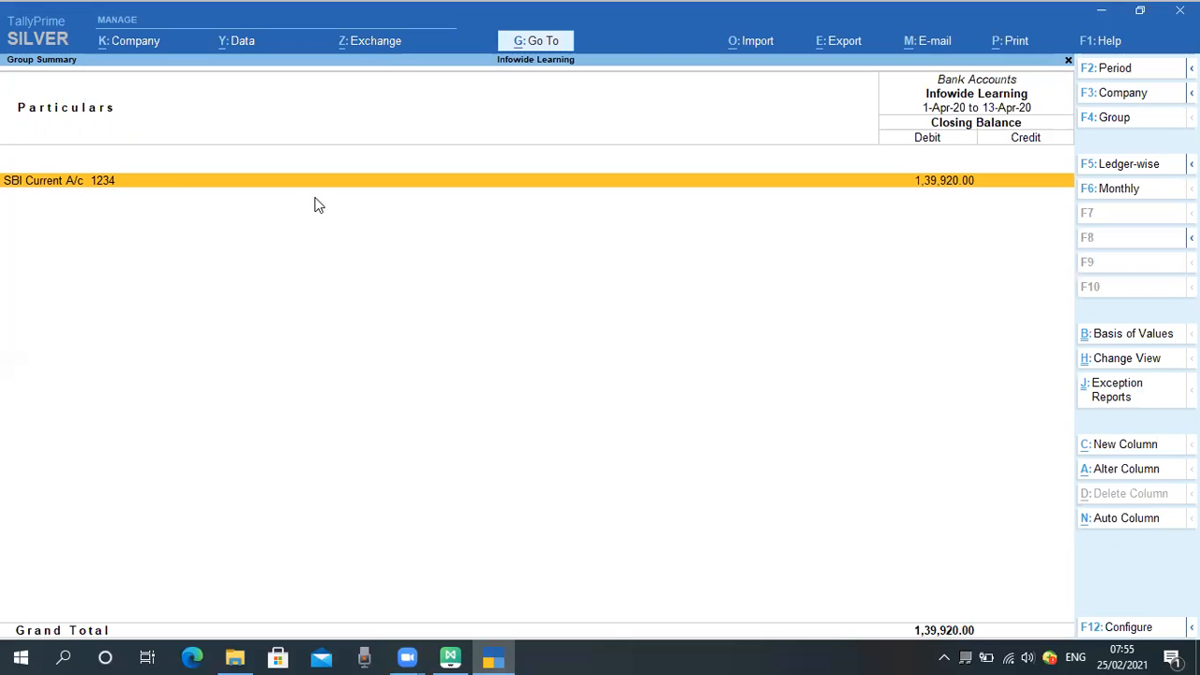
key("Escape")
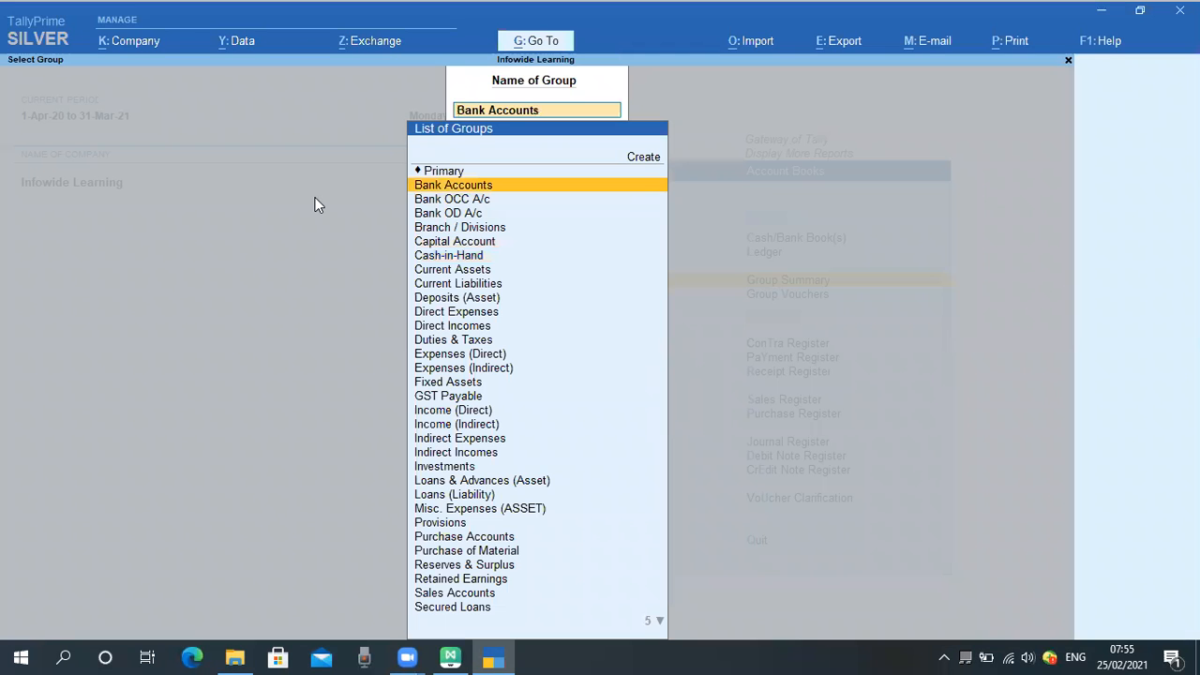
Clear the group name, look at the Contra Voucher mind map in MindMaster, and return to TallyPrime
key("BackSpace")
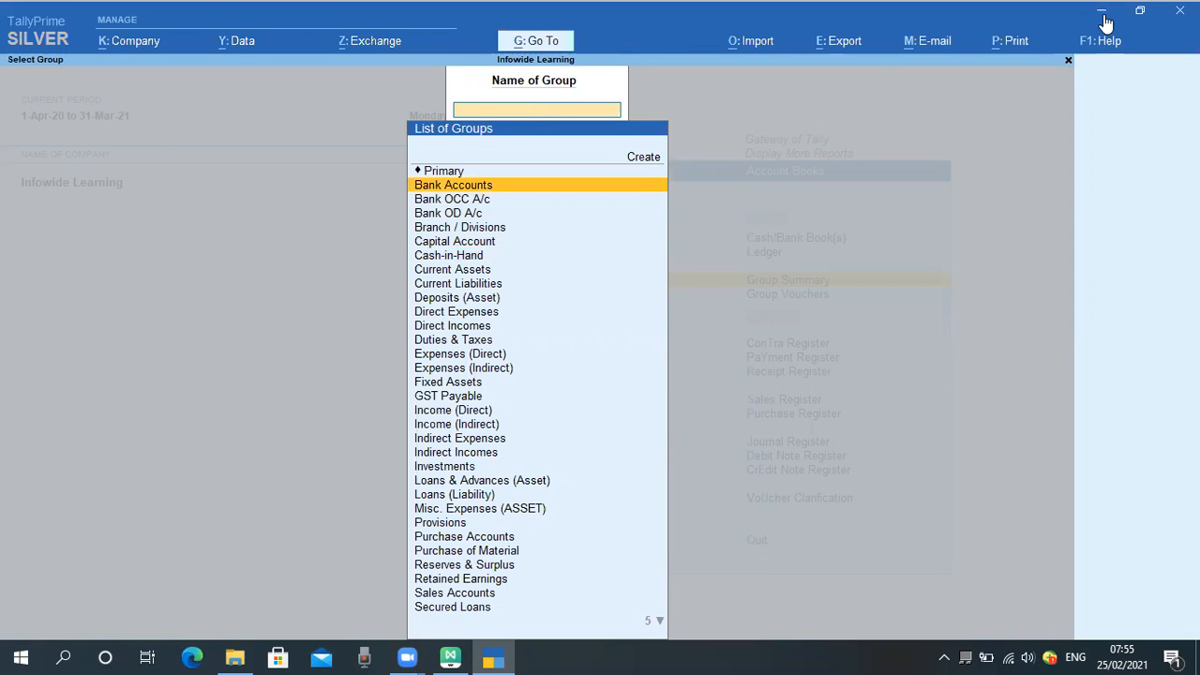
left_click(1097, 13)
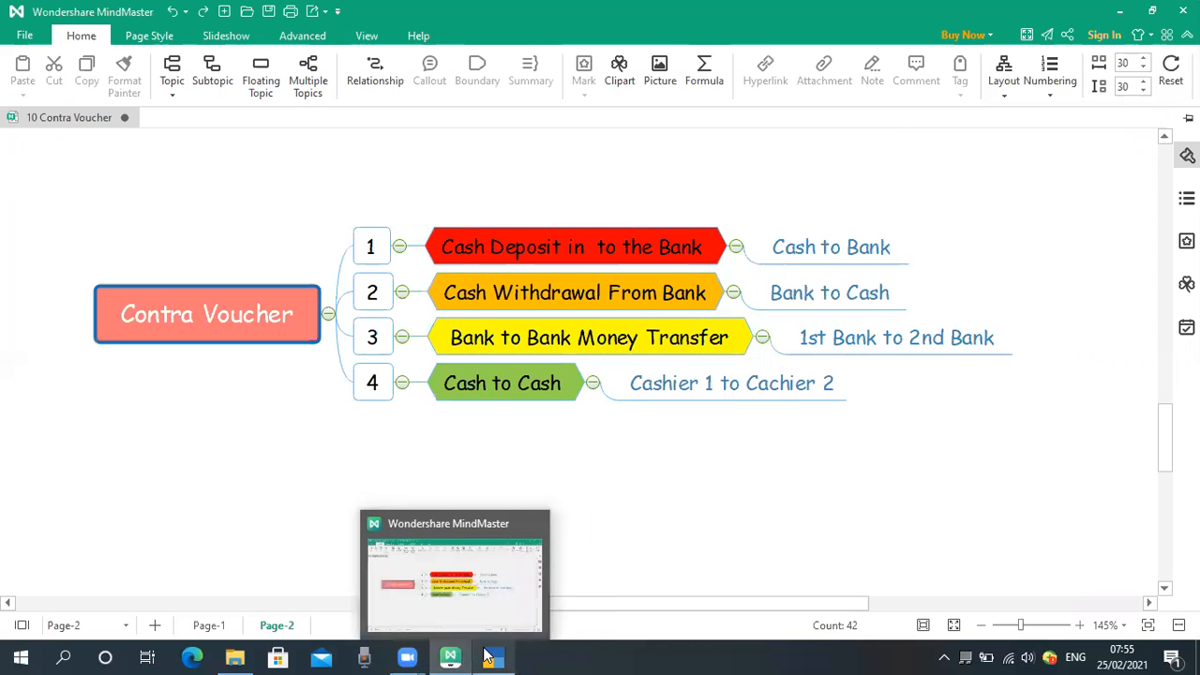
left_click(494, 657)
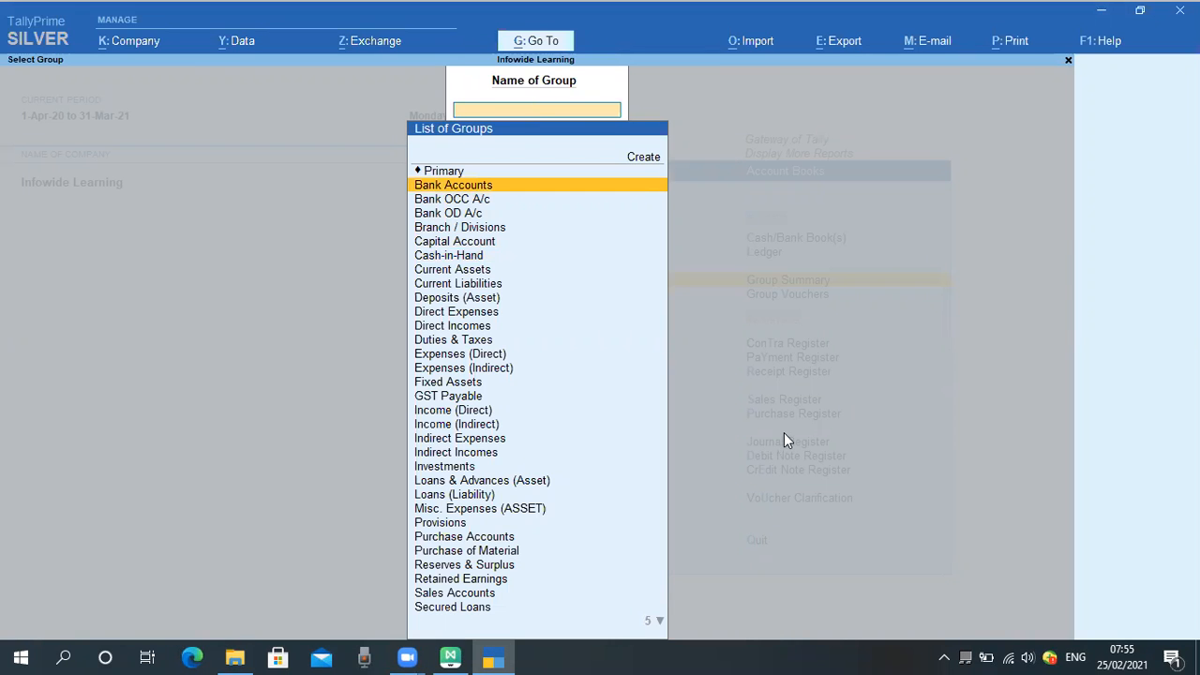
Leave the group selection and Account Books to return to the Gateway of Tally
key("Escape")
left_click(785, 440)
key("Down")
key("Down")
key("Down")
key("Down")
key("Escape")
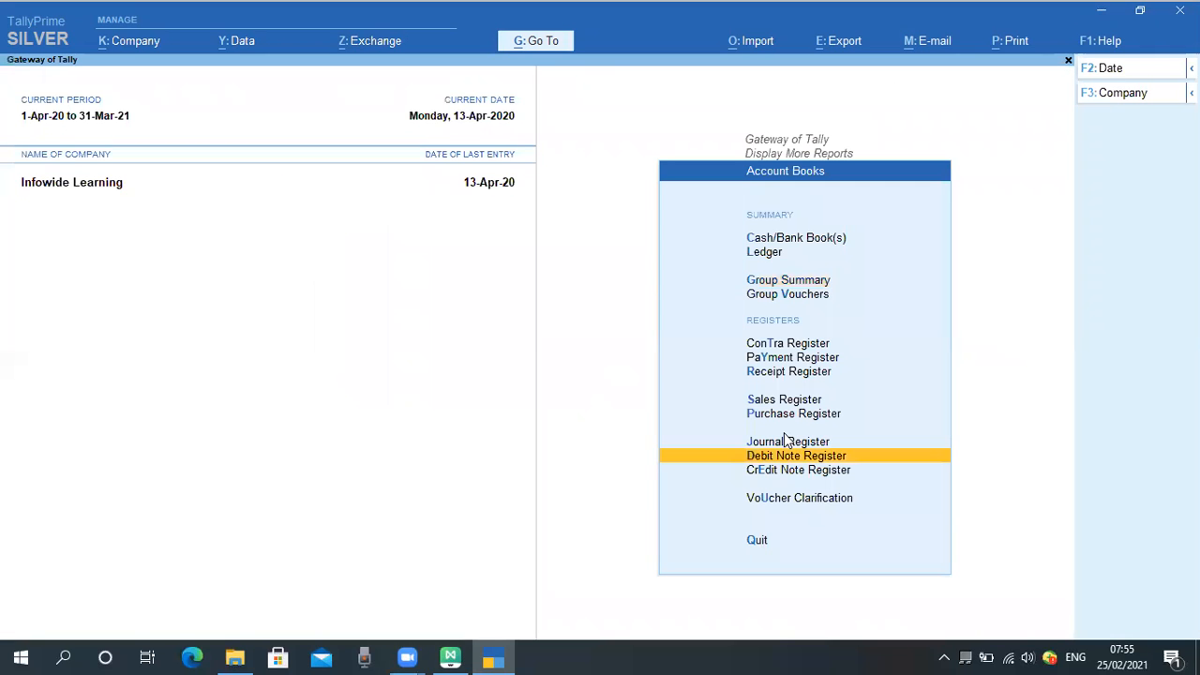
key("Escape")
key("Escape")
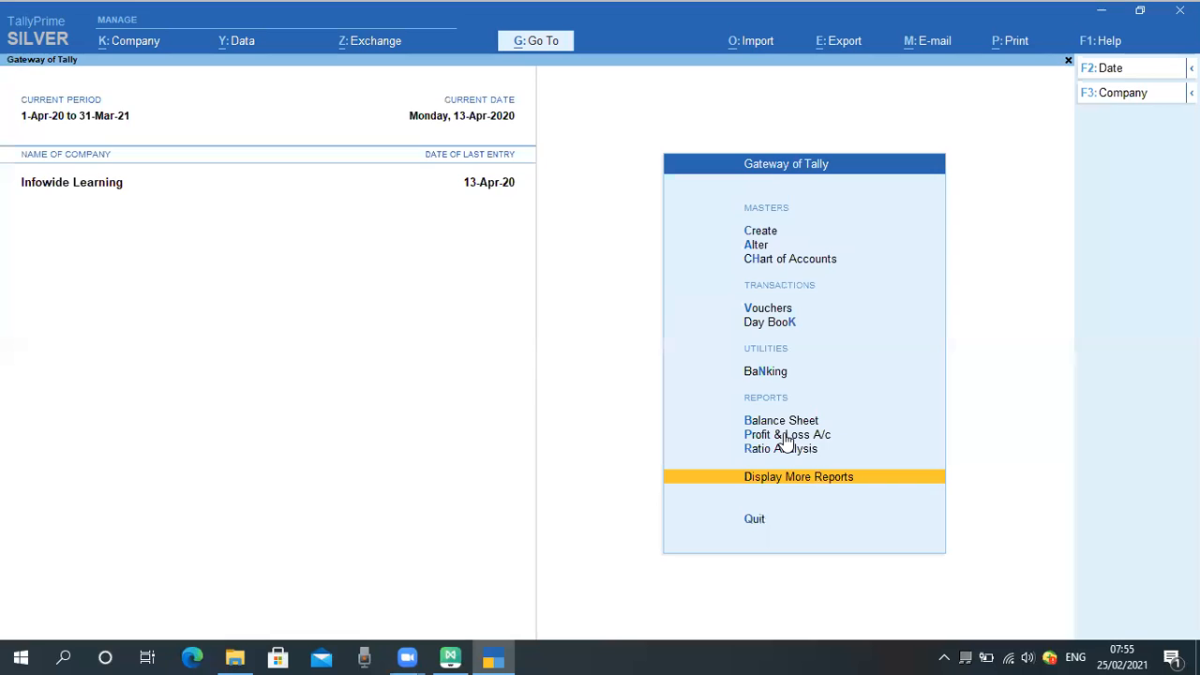
key("Escape")
key("Escape")
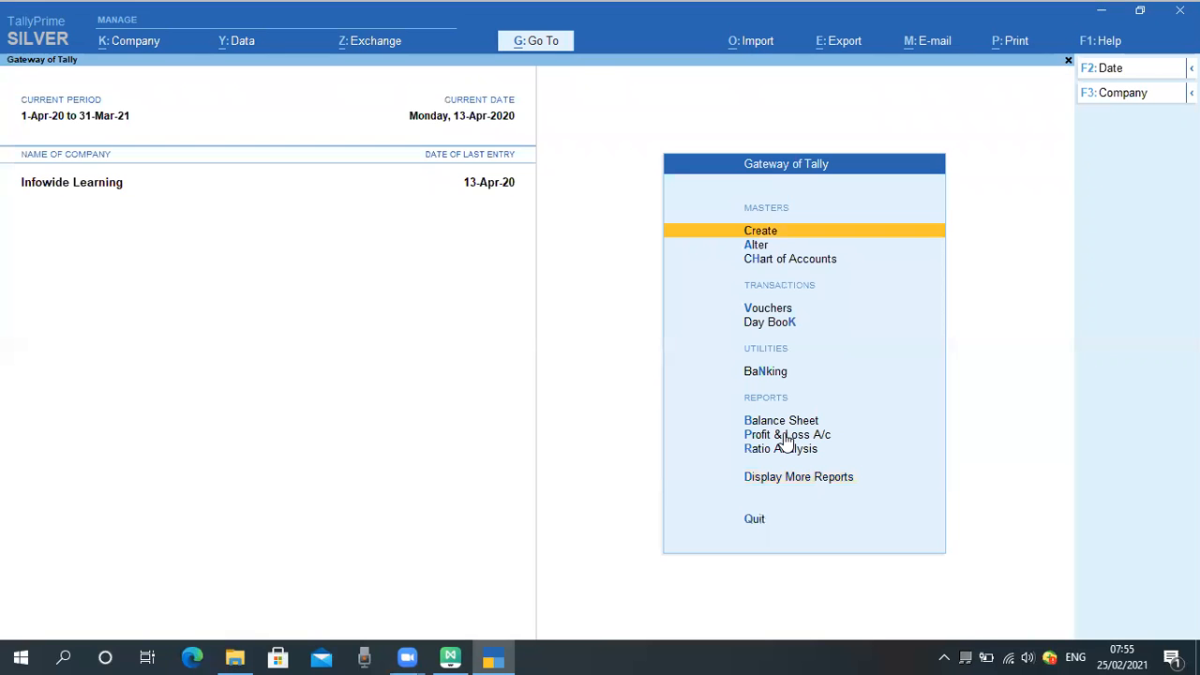
Open the Cash ledger report from Account Books
key("d")
type("a")
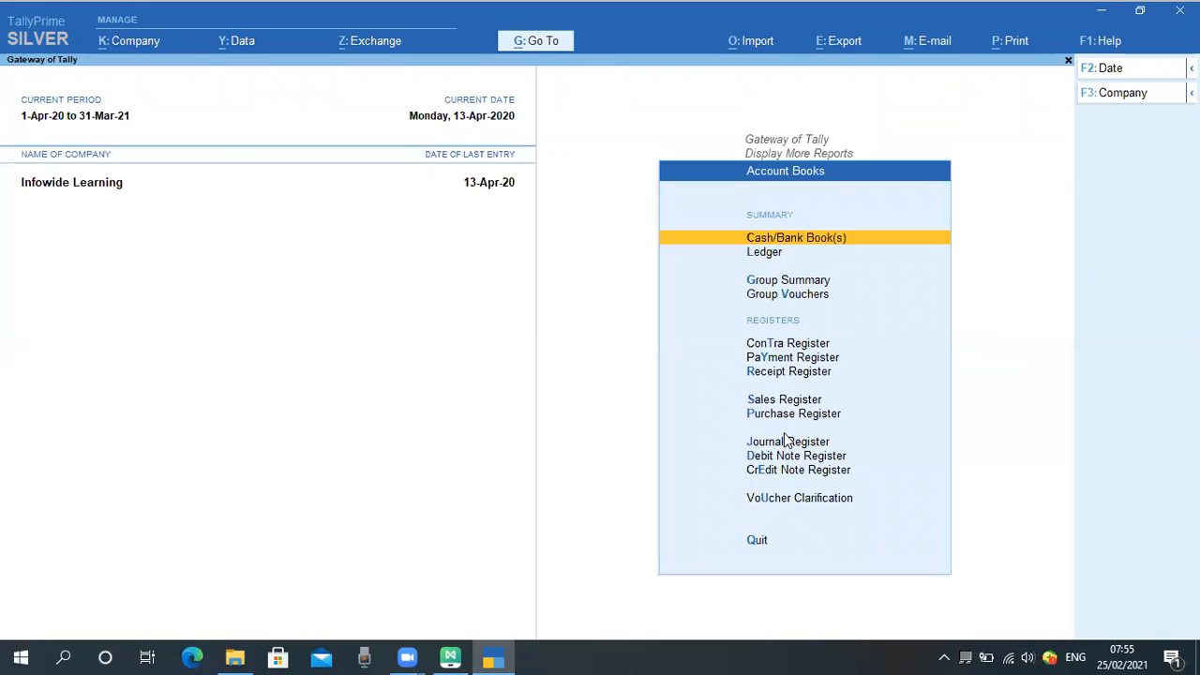
type("lCash")
key("Return")
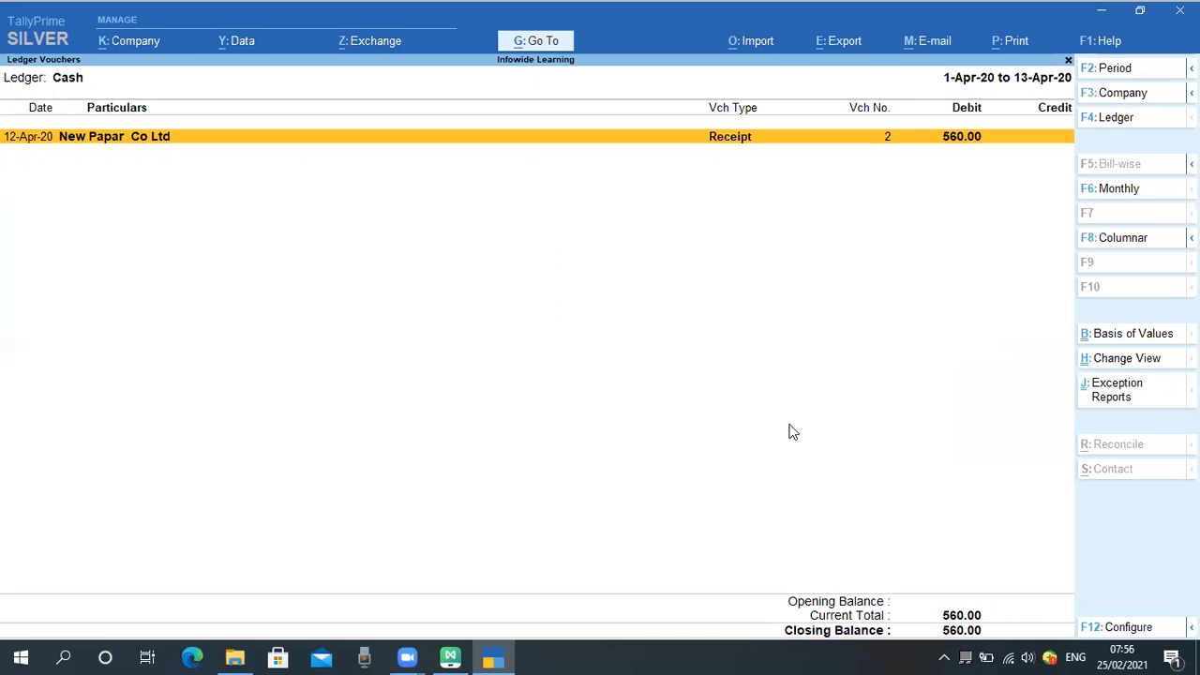
Leave the Cash ledger report and go back to the Gateway of Tally without quitting
key("Escape")
key("Escape")
key("Escape")
key("Escape")
key("Escape")
key("Escape")
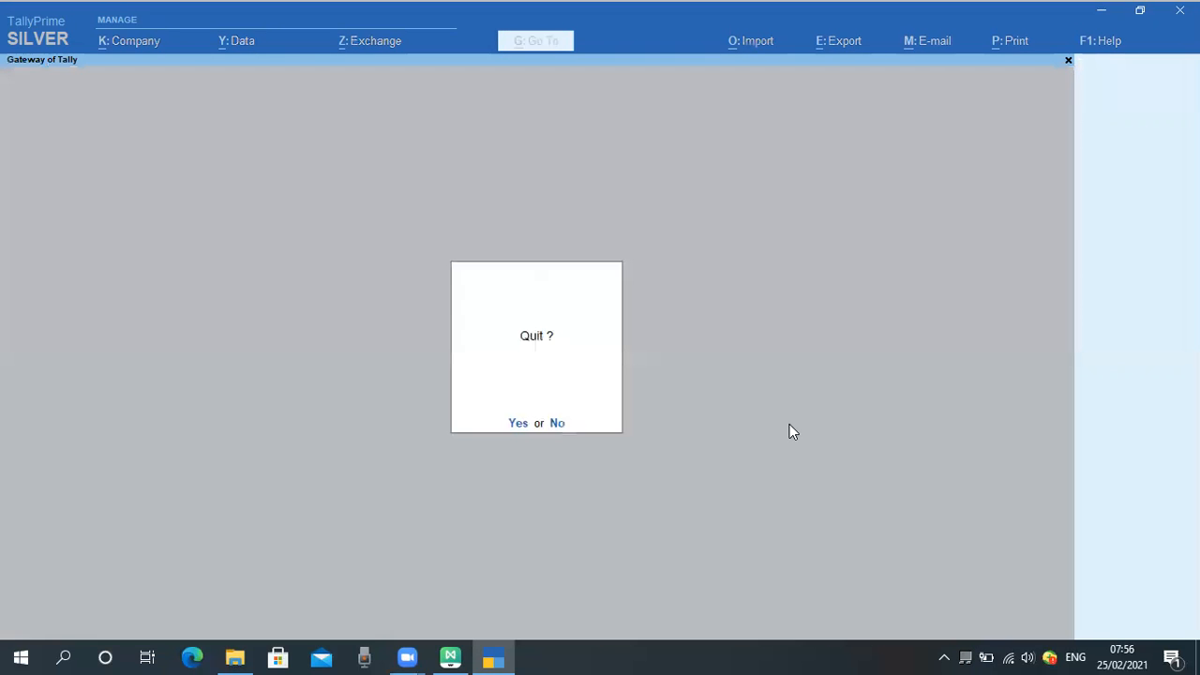
key("Escape")
Start a new Contra voucher from the Gateway of Tally and set its date to 14-4-2020
key("Down")
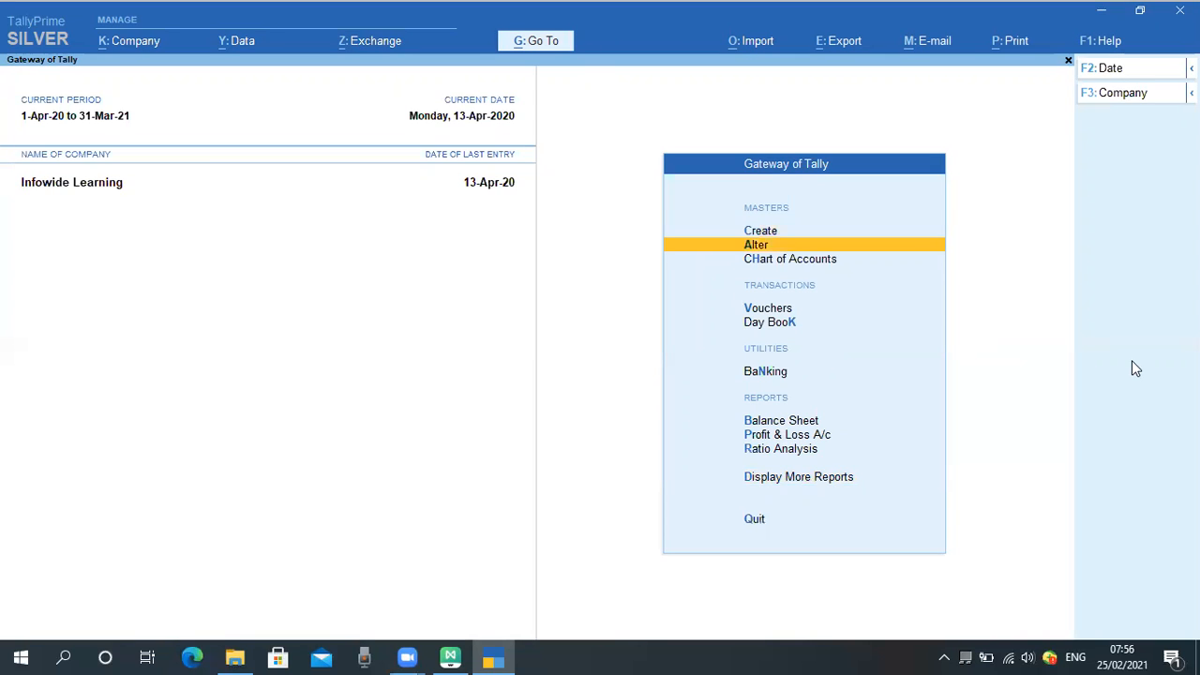
key("Up")
key("Down")
key("Down")
key("Down")
key("Down")
key("Up")
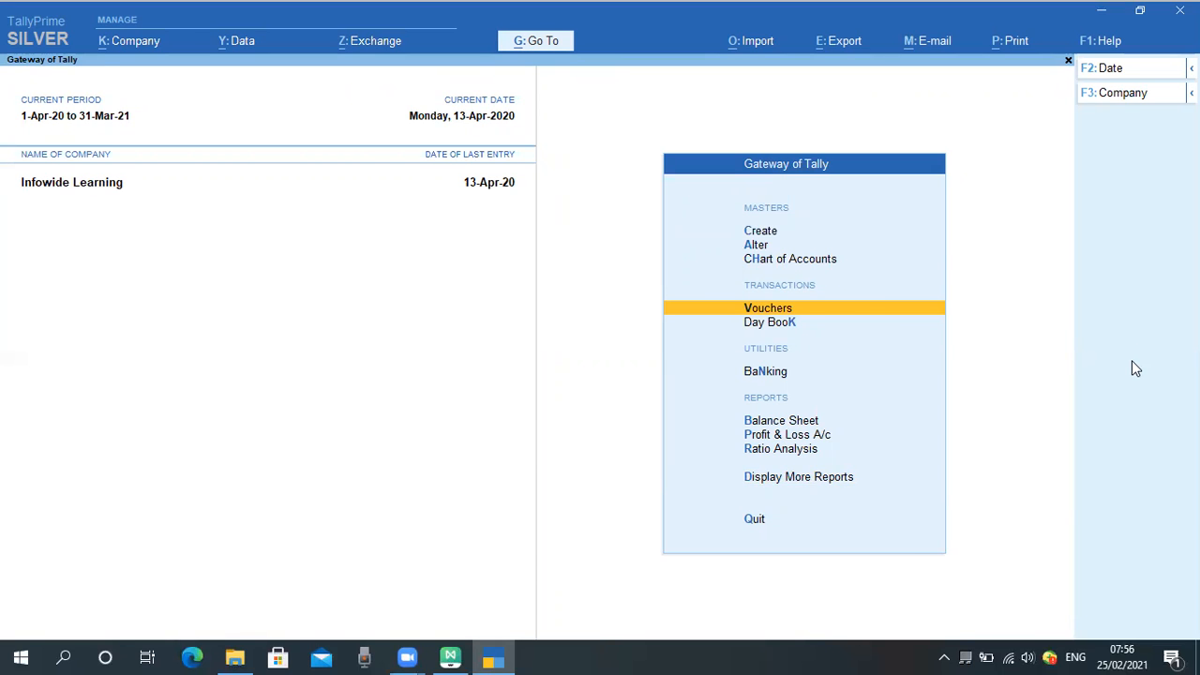
key("Return")
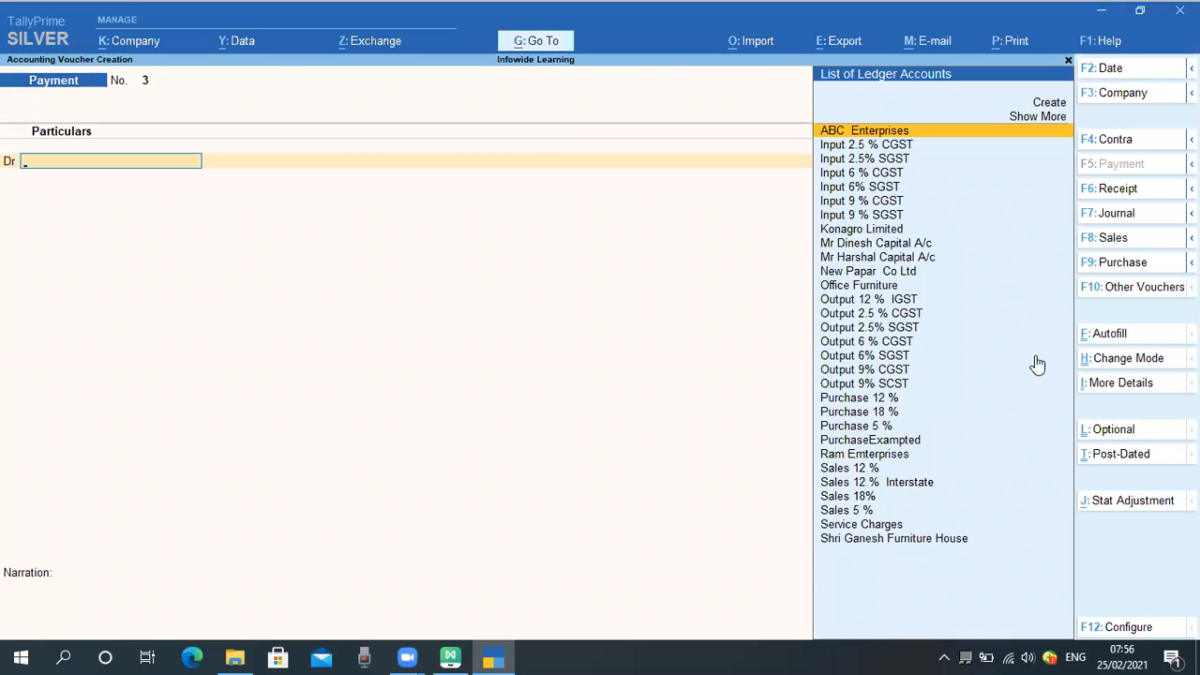
left_click(1106, 141)
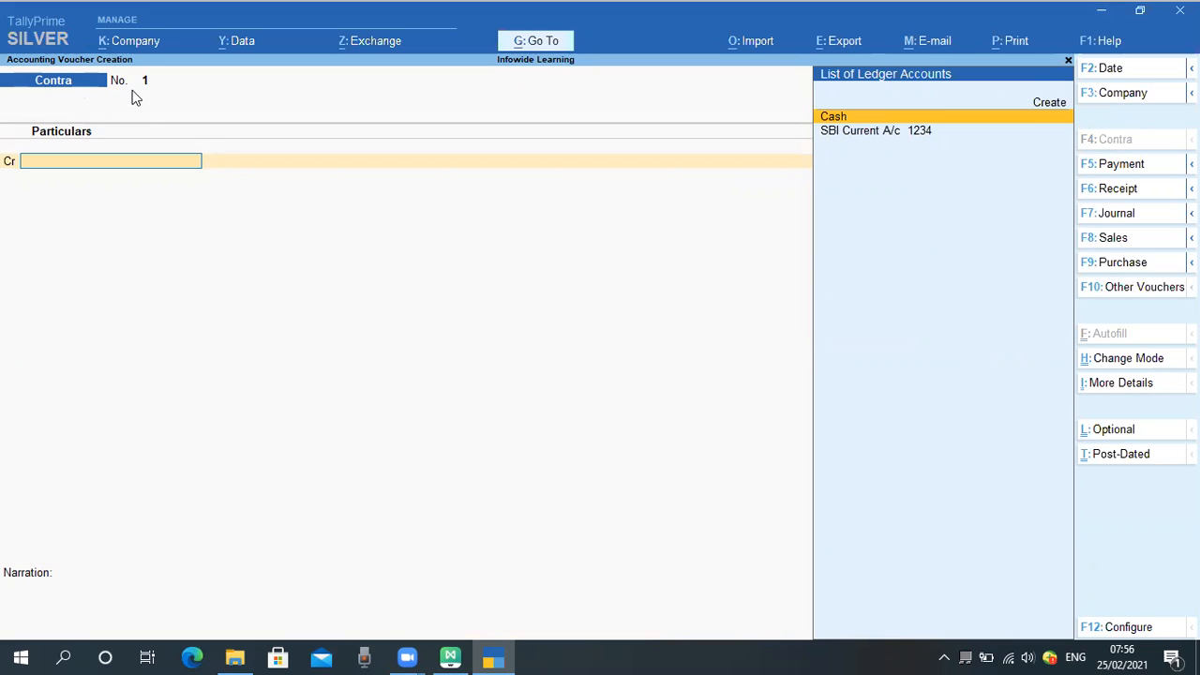
key("F2")
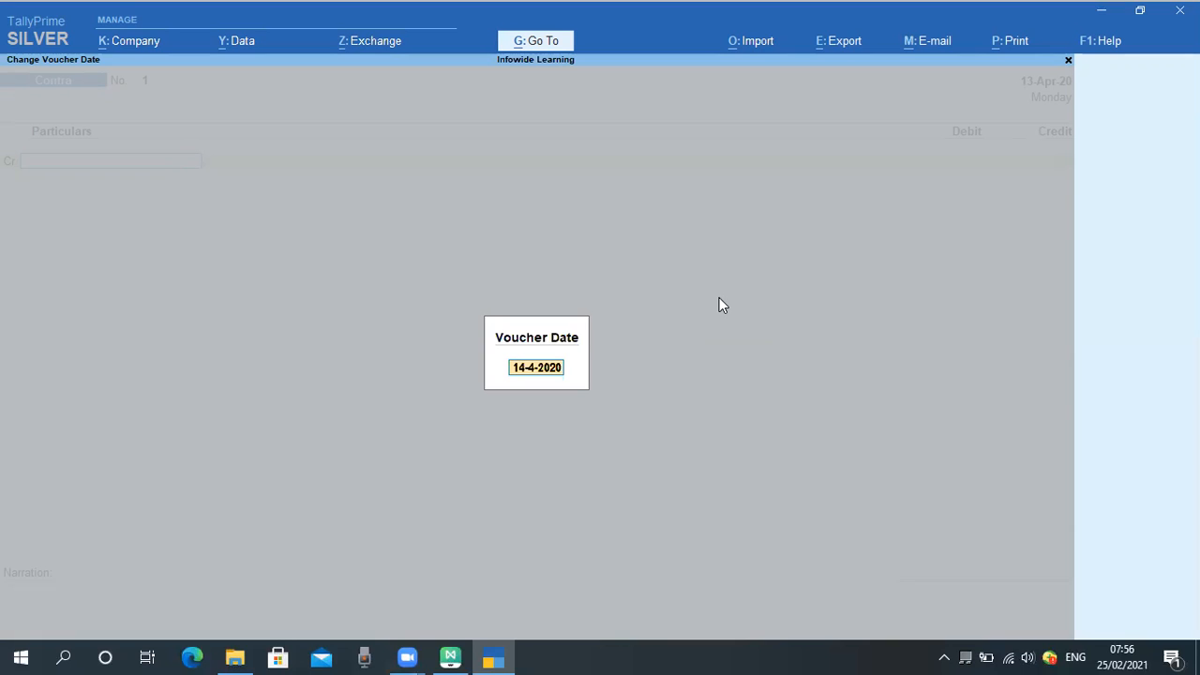
key("Return")
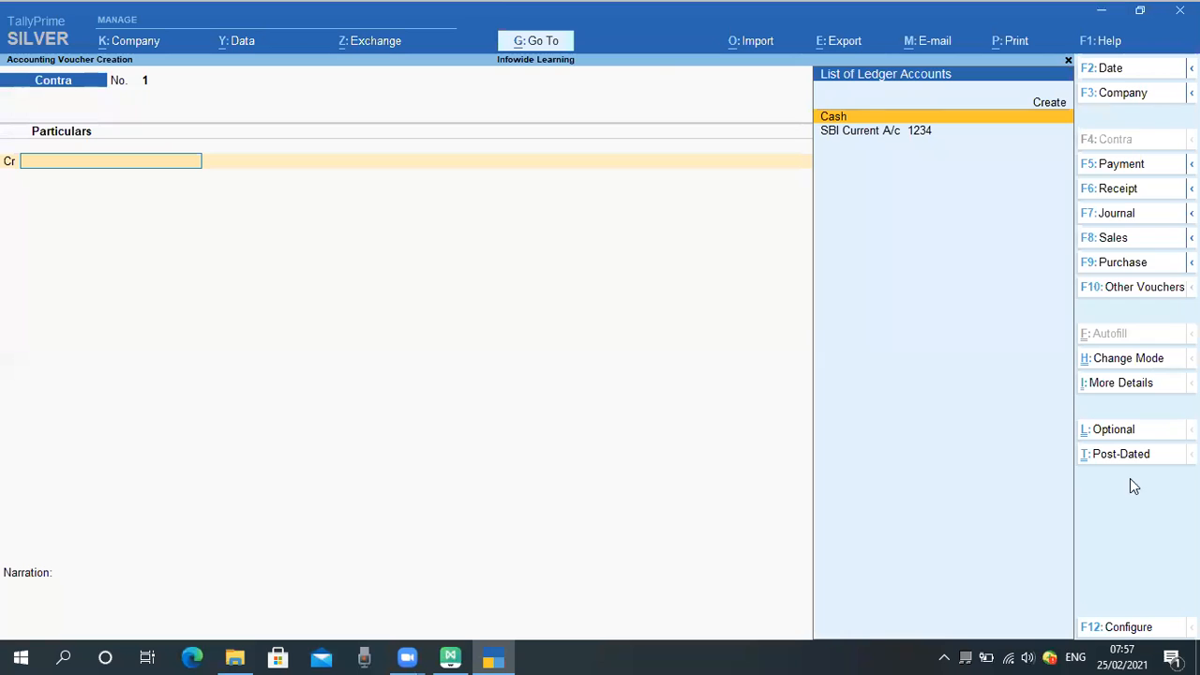
Review the General Details and Bank Details options in the contra voucher's configuration and accept them as they are
left_click(1127, 628)
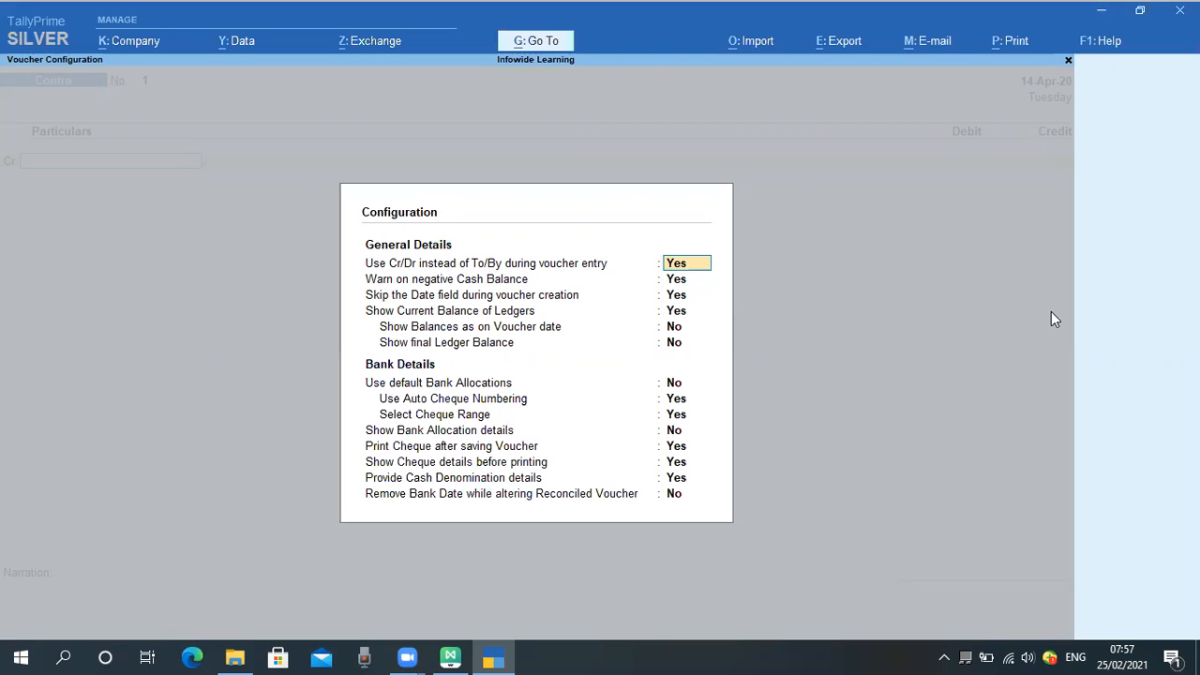
key("Down")
key("Down")
key("Down")
key("Down")
key("Down")
key("Down")
key("Down")
key("Down")
key("Down")
key("Down")
key("Down")
key("Down")
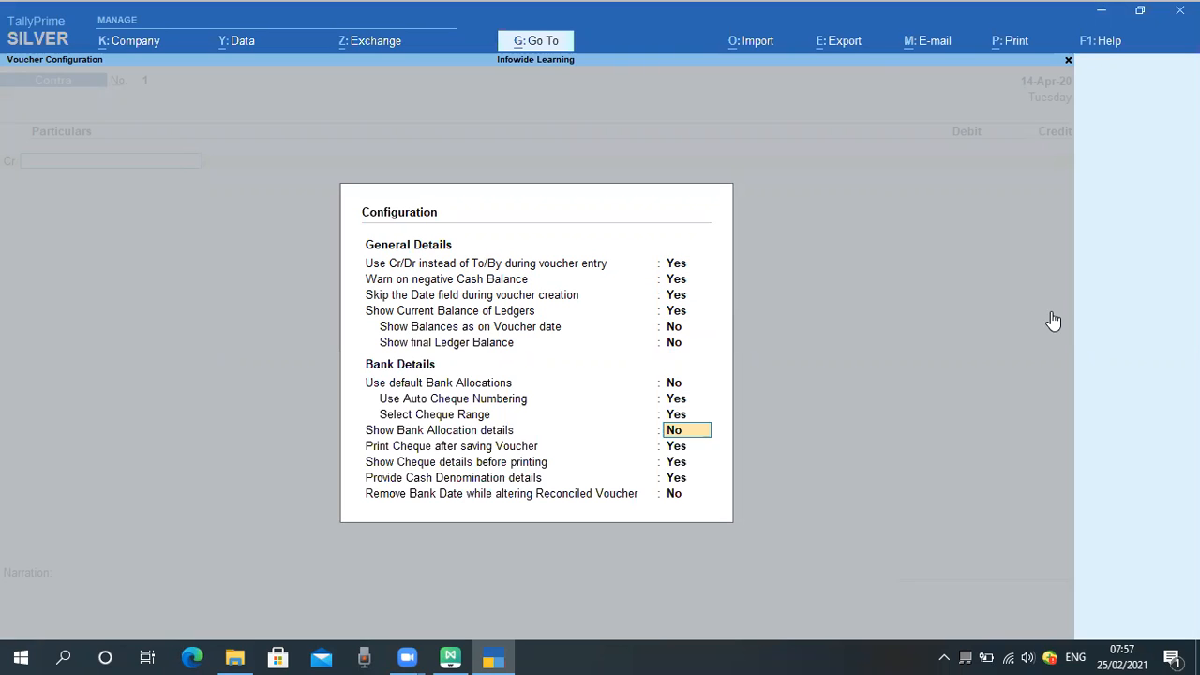
key("Down")
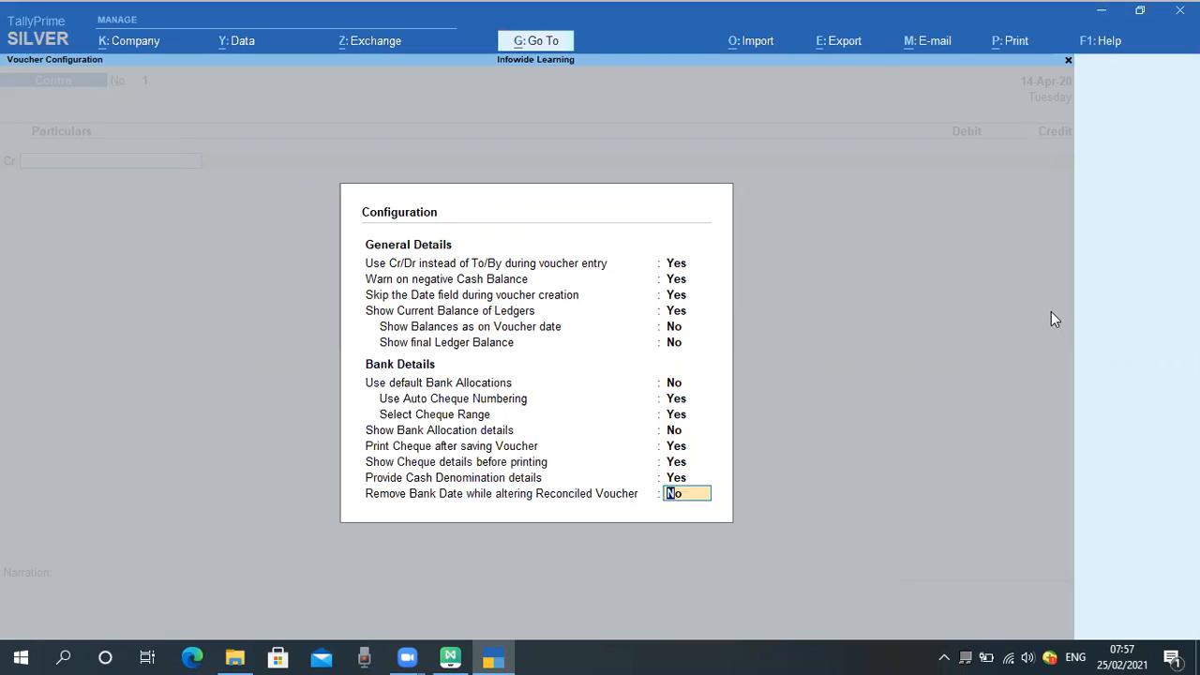
key("Return")
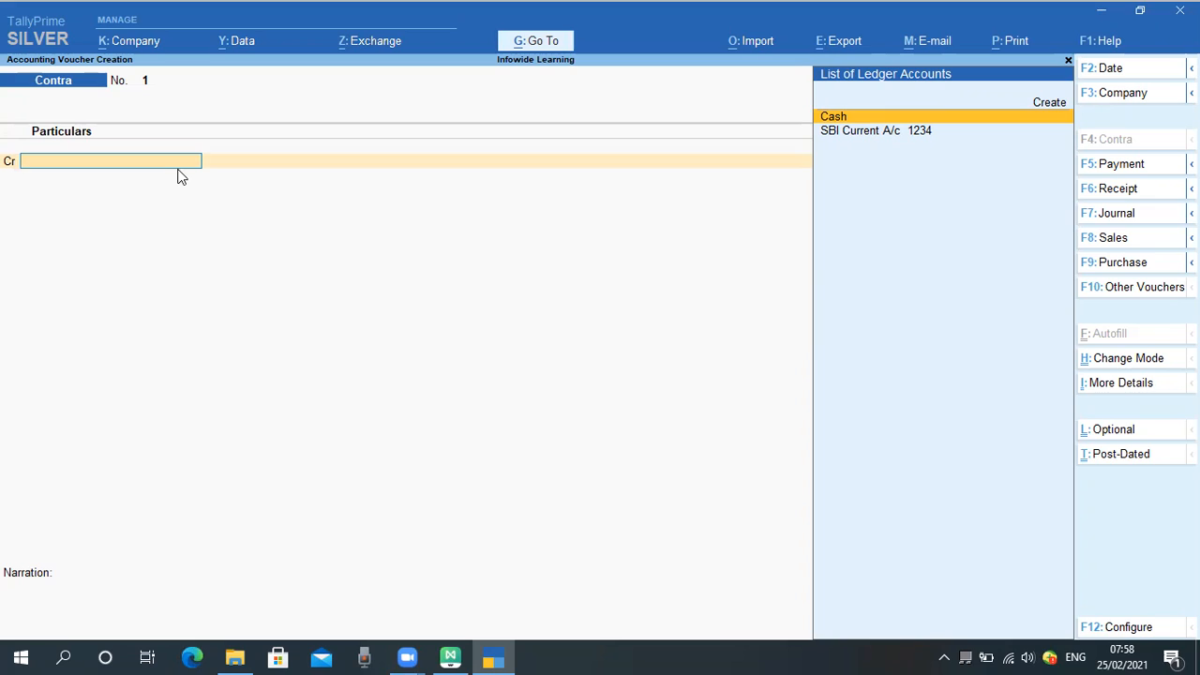
Credit the Cash ledger with 500 and debit the SBI Current A/c ledger for the same amount
key("Return")
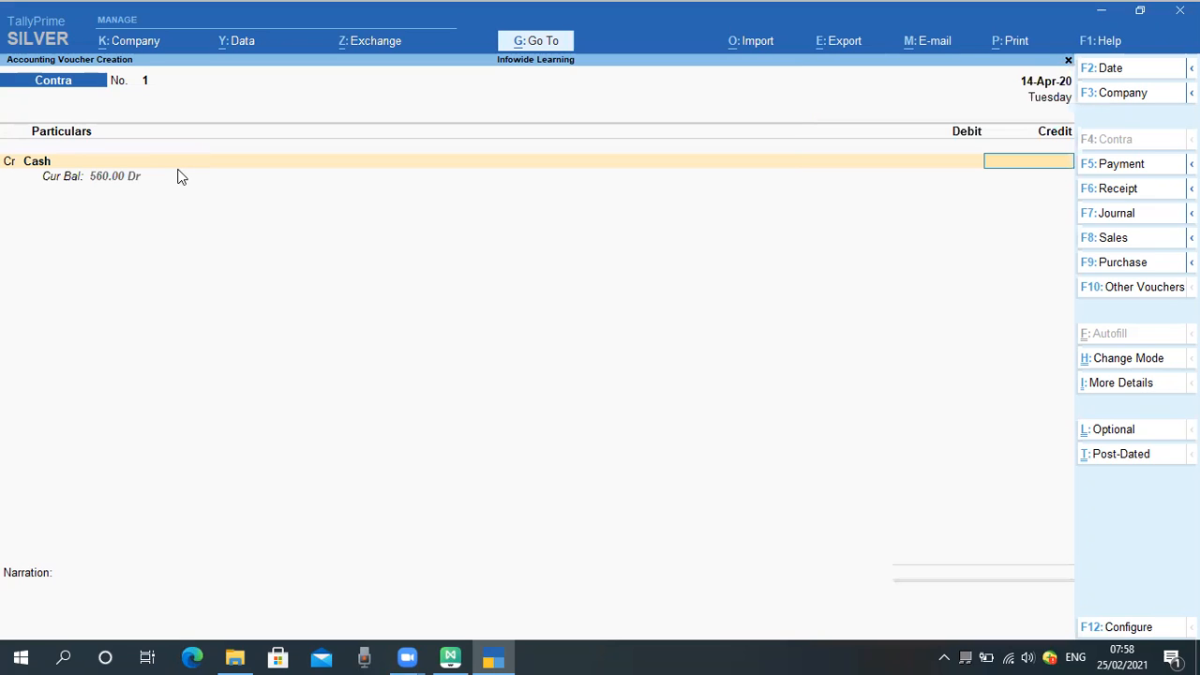
type("500")
key("Return")
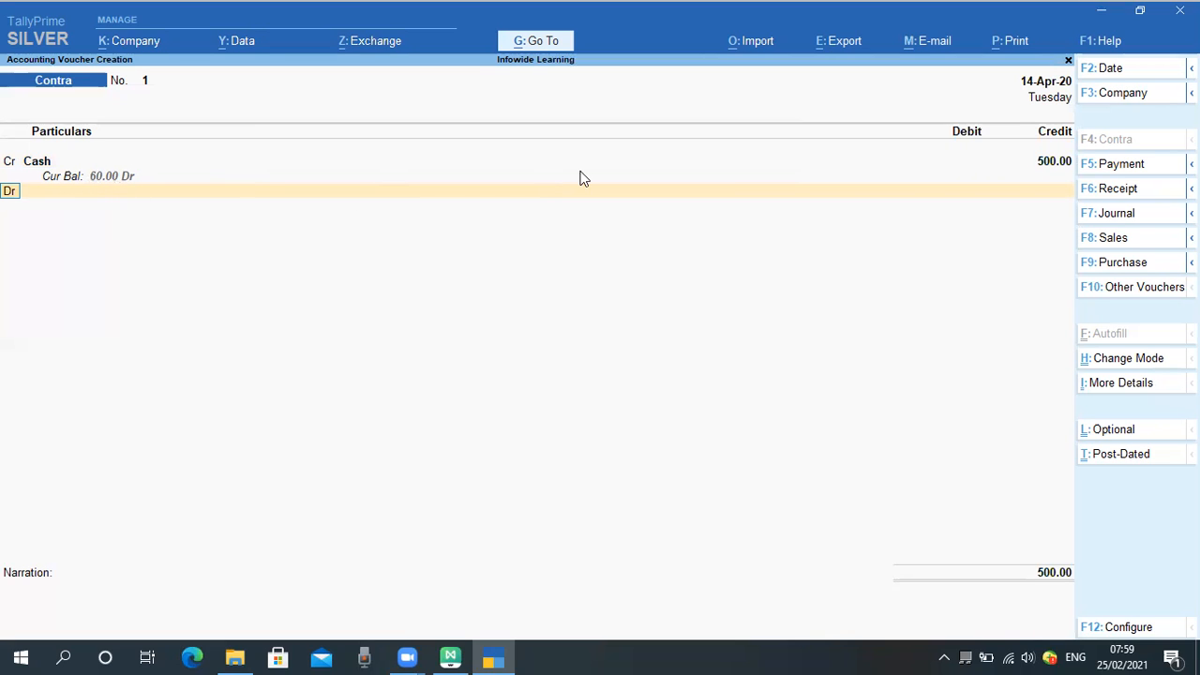
key("Return")
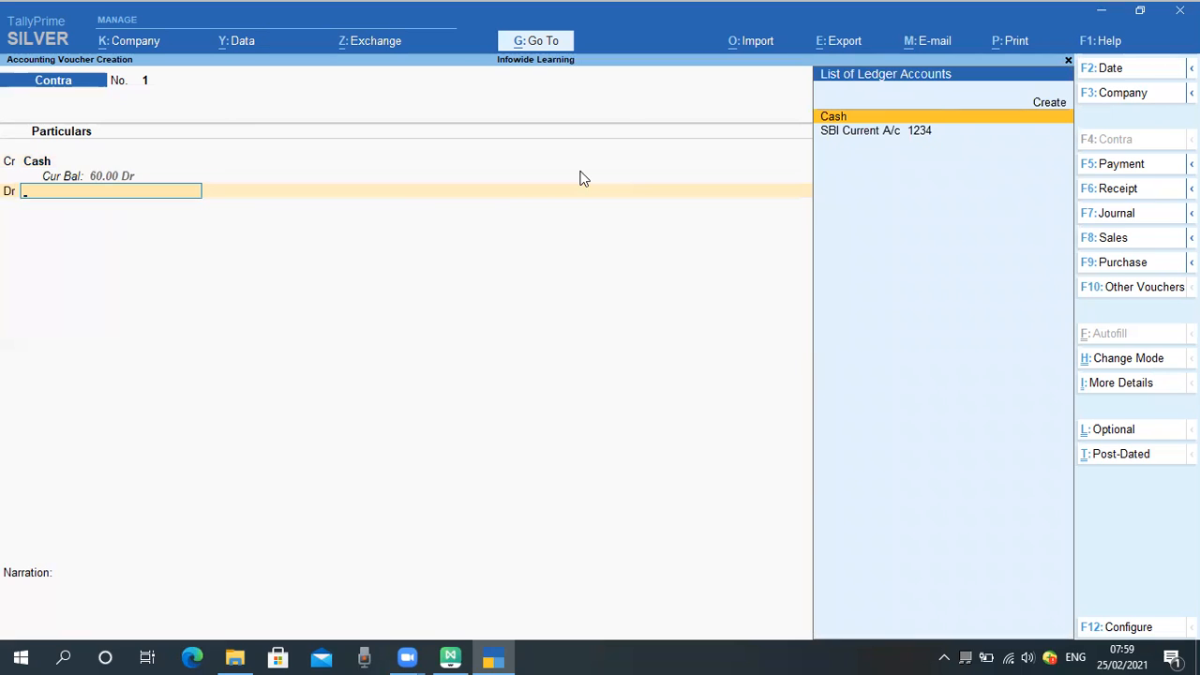
key("Down")
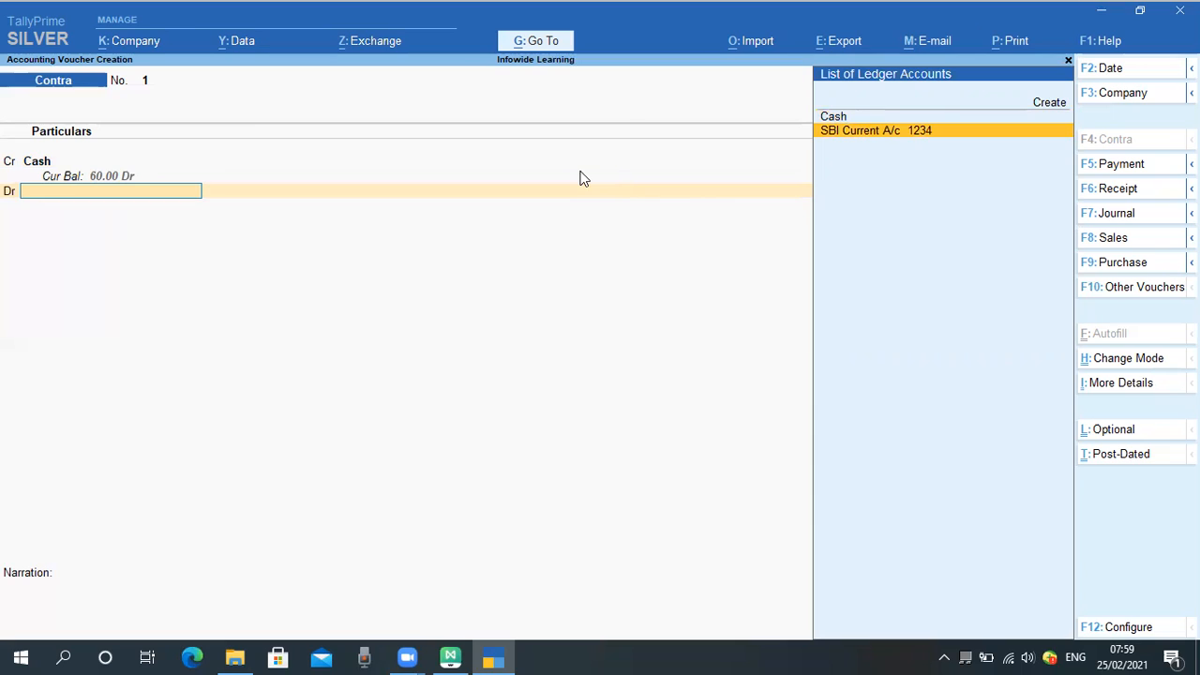
key("Return")
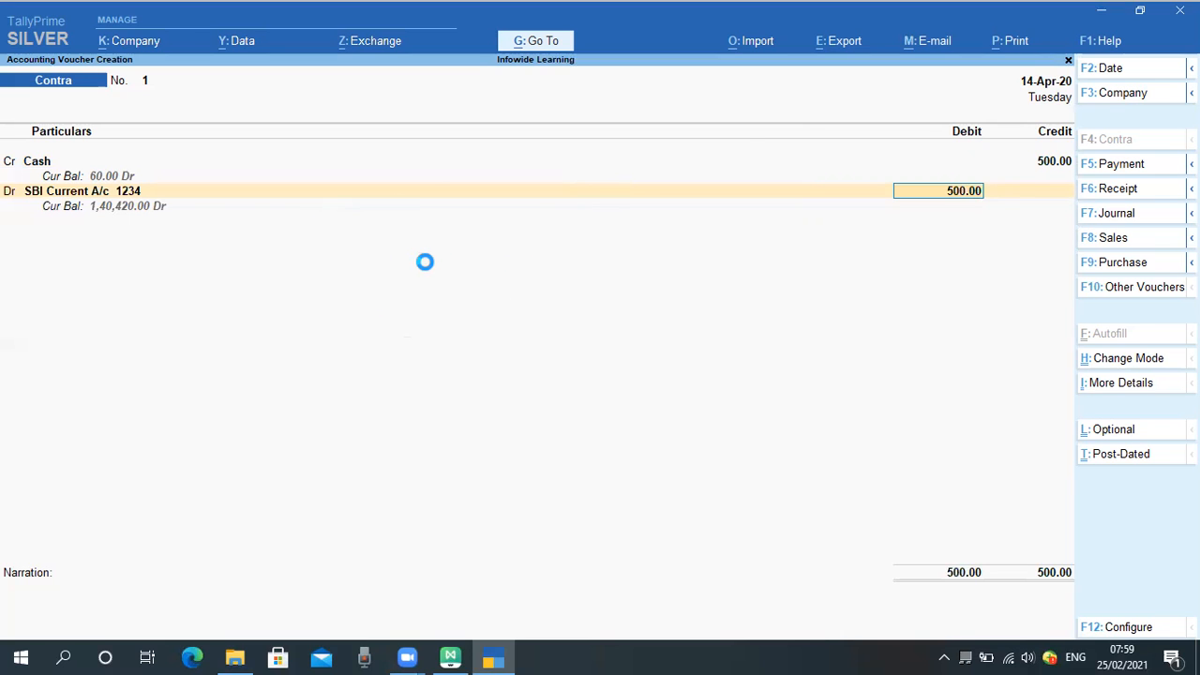
key("Return")
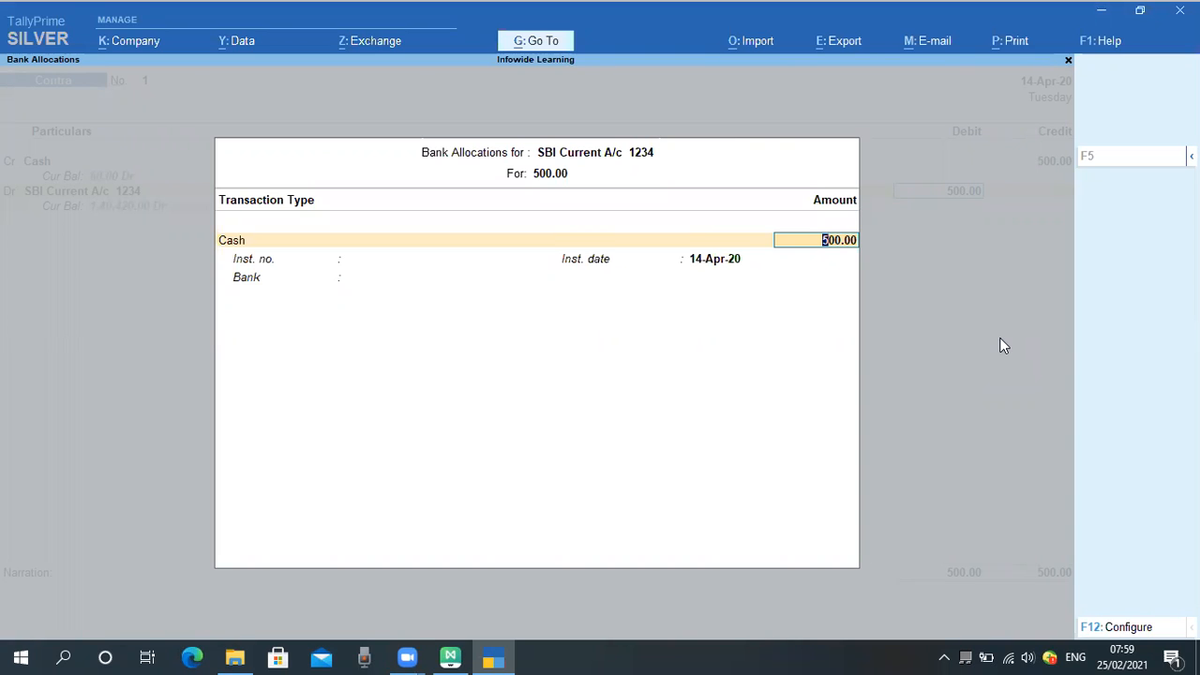
Allocate the 500.00 bank deposit as Cash, entering one 500 note in the denominations and leaving the bank details blank
key("Return")
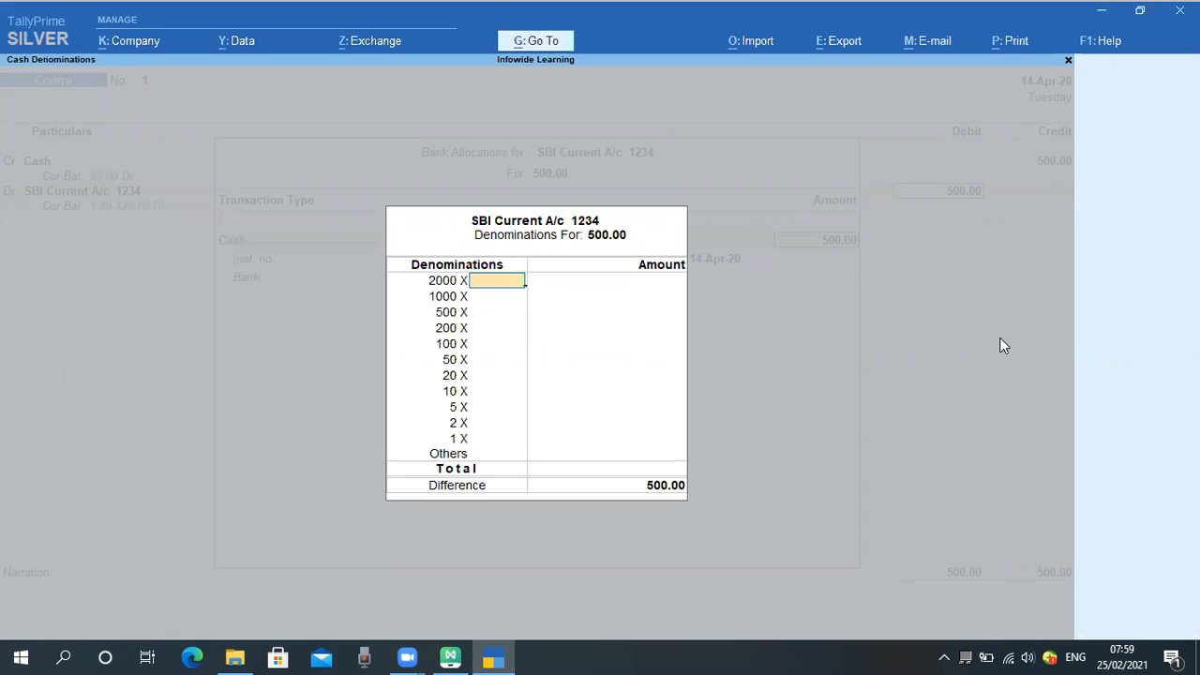
key("Return")
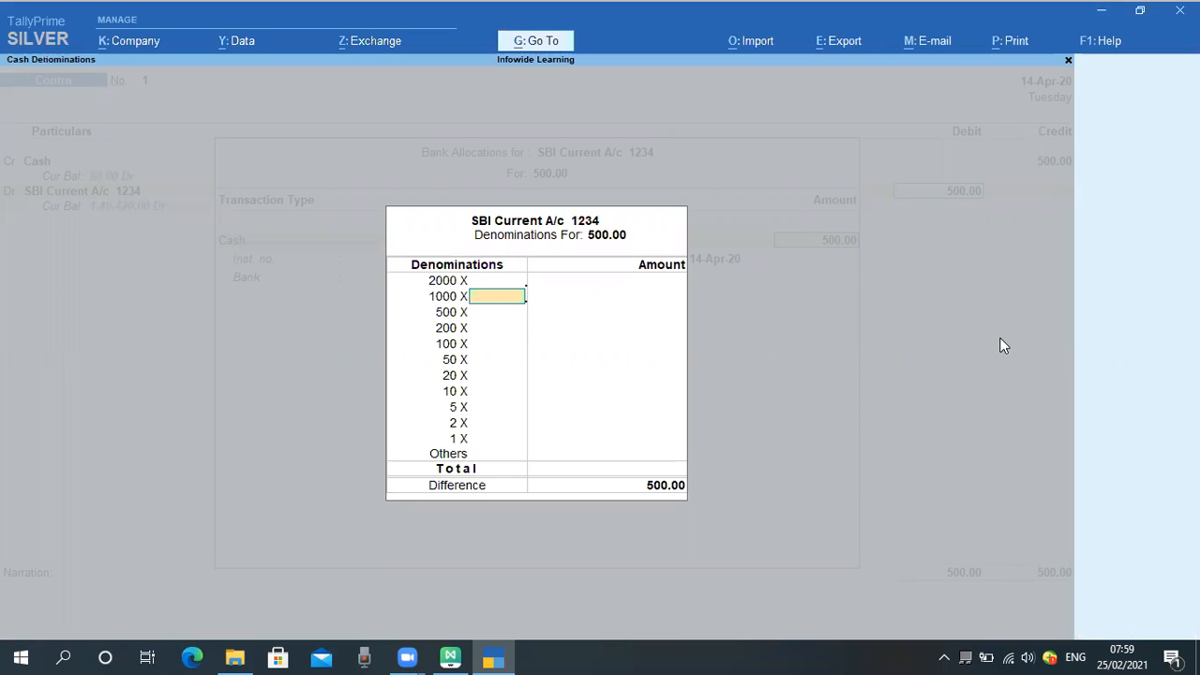
key("Return")
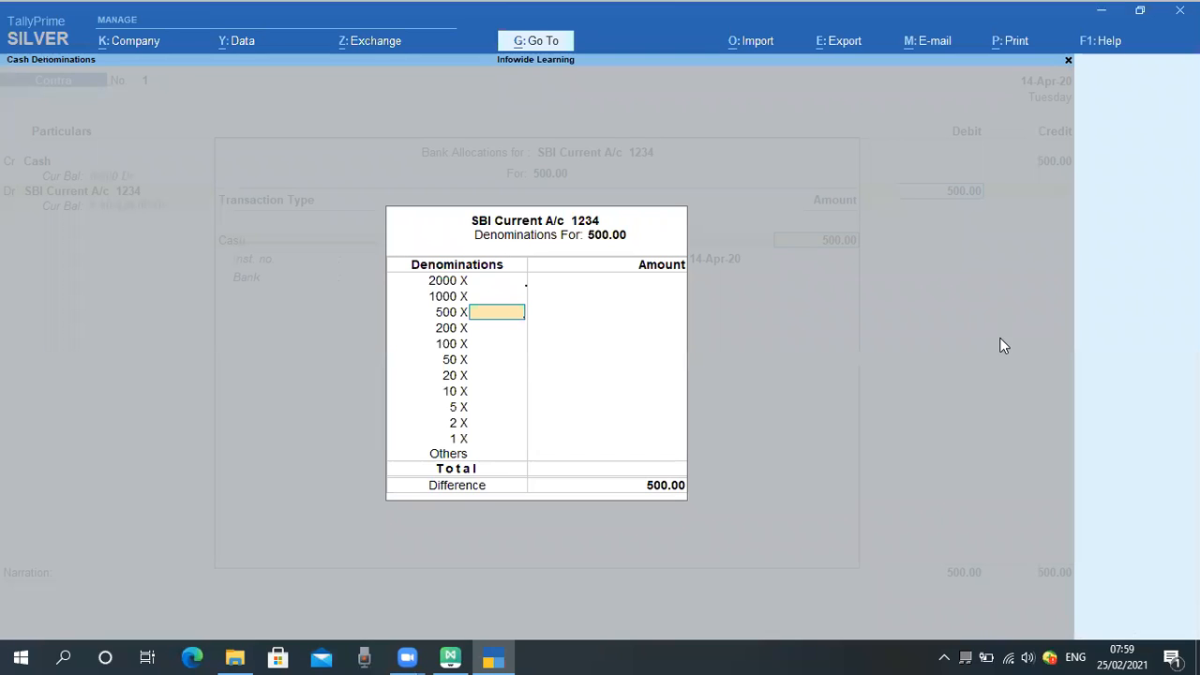
type("1")
key("Return")
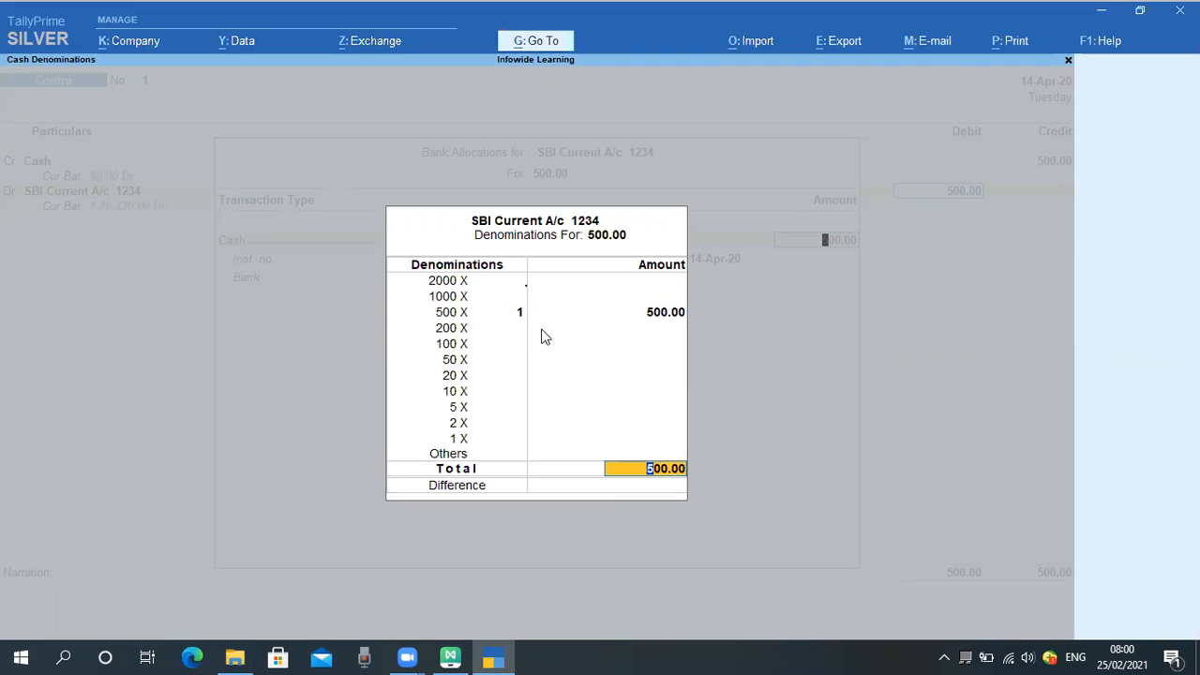
key("Return")
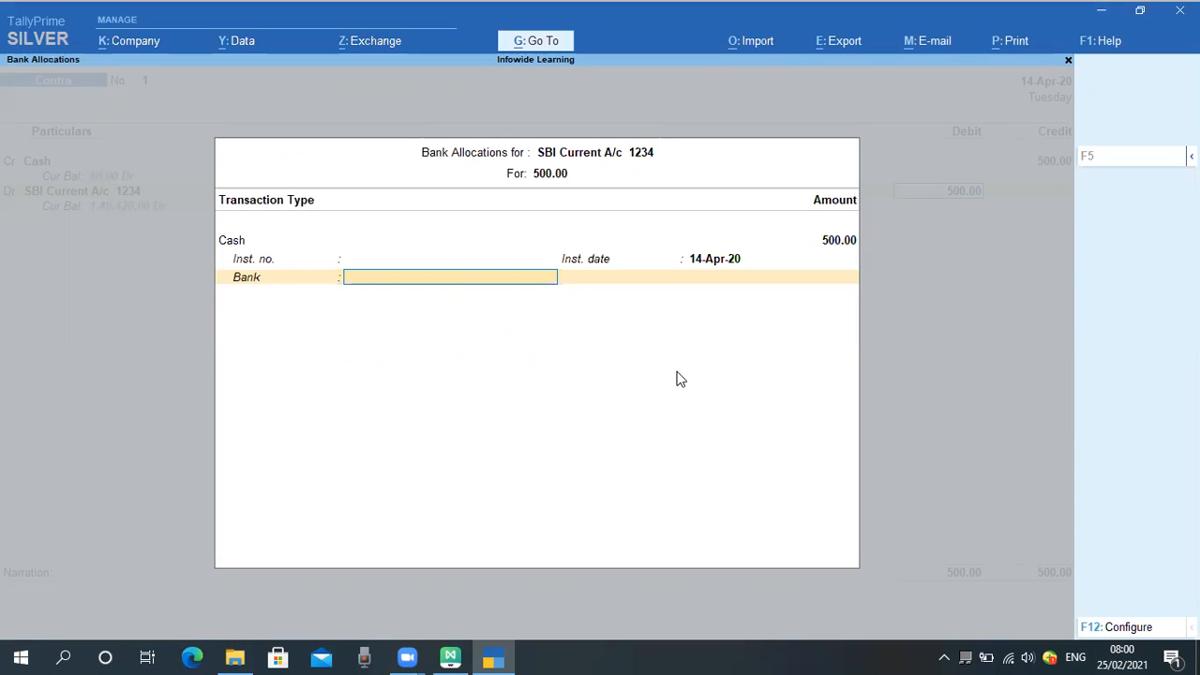
key("Return")
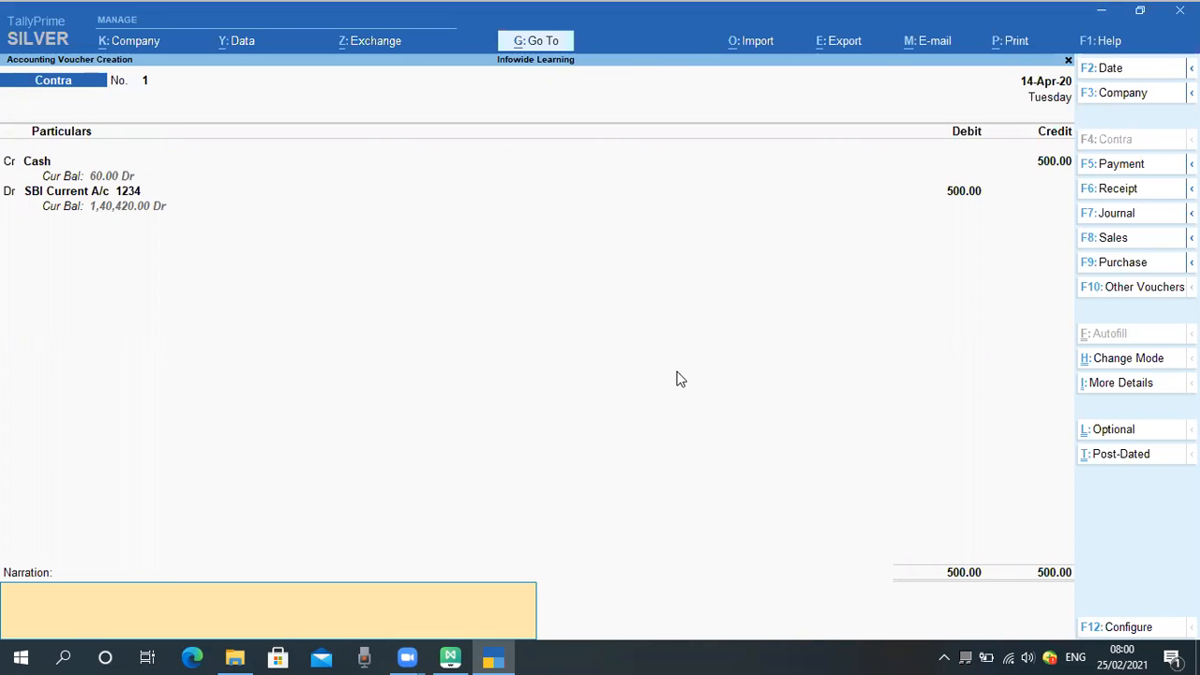
Enter the narration "Baning Cash Desposited in to SBI Current A/c No" followed by the account number, and save the contra voucher
type("Baning Cash Desposi")
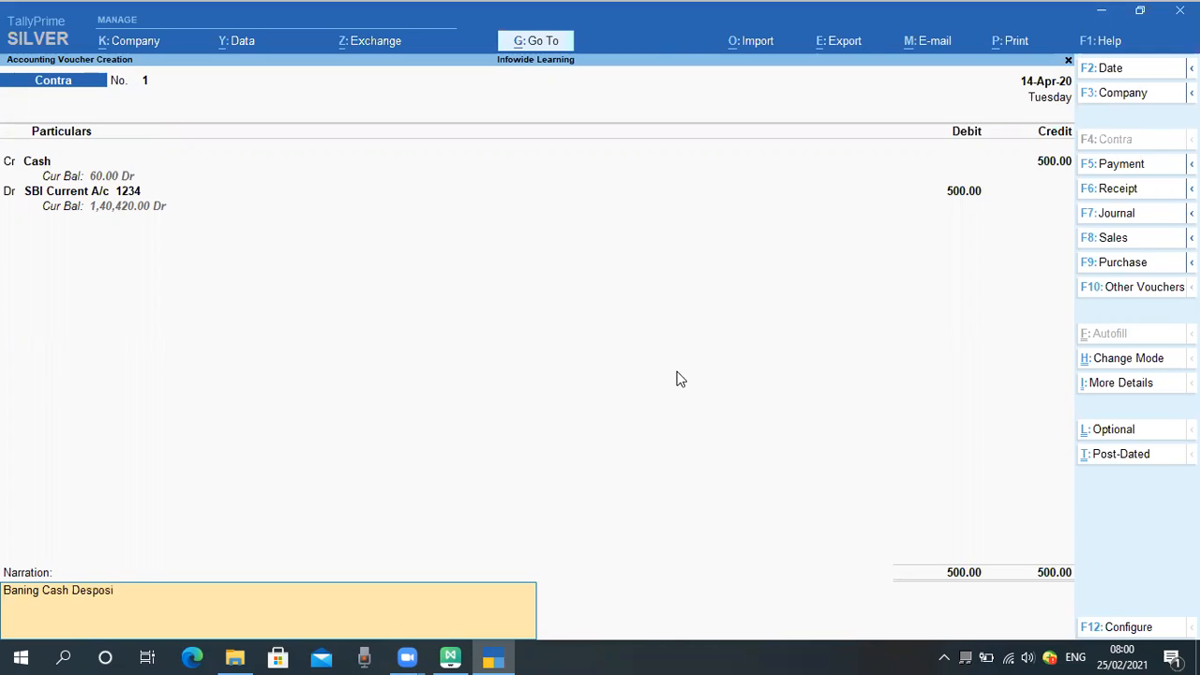
type("ted in to SBI Current A/c No 1234")
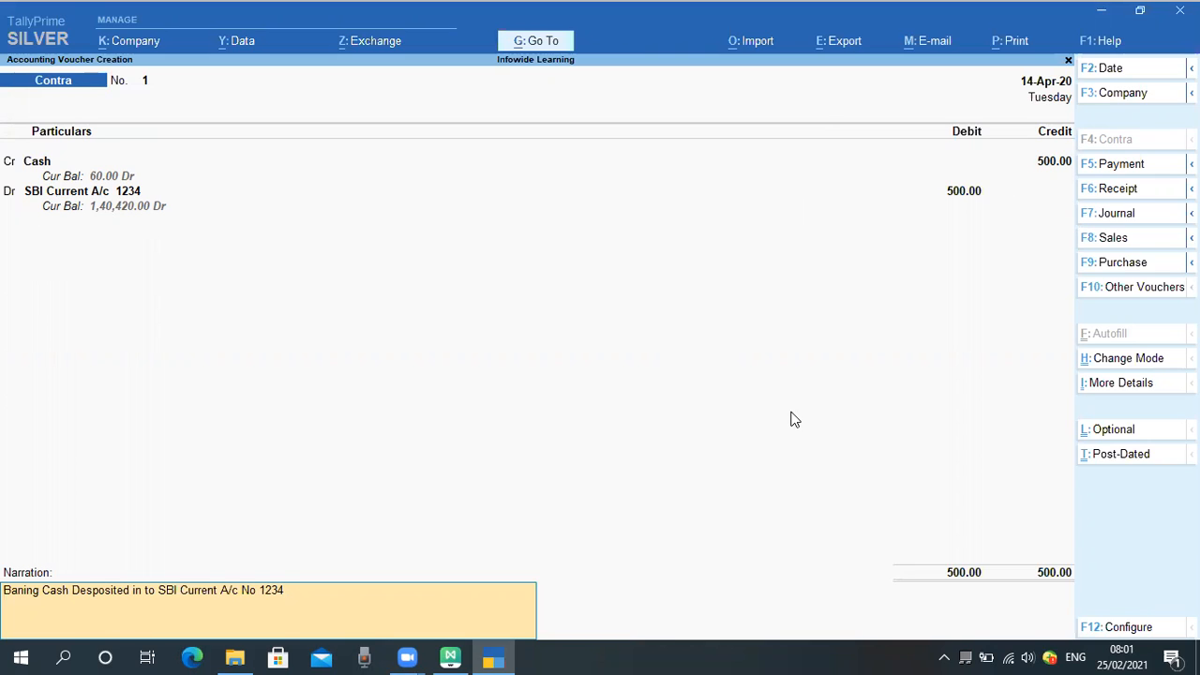
key("Return")
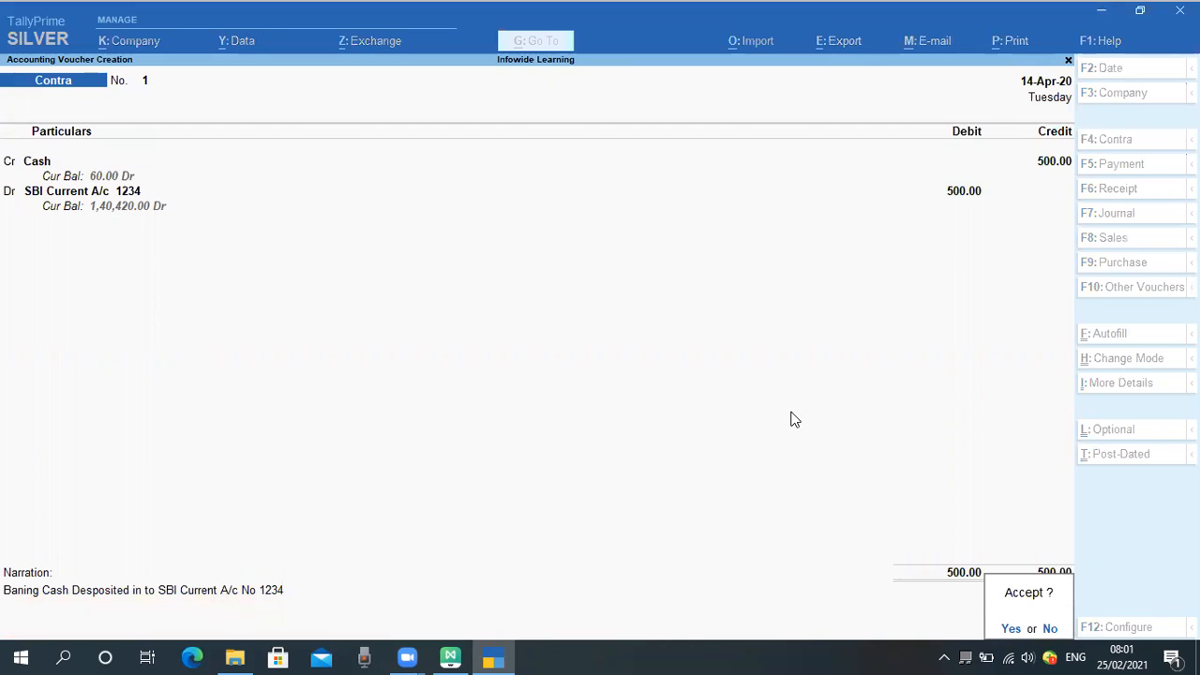
key("Return")
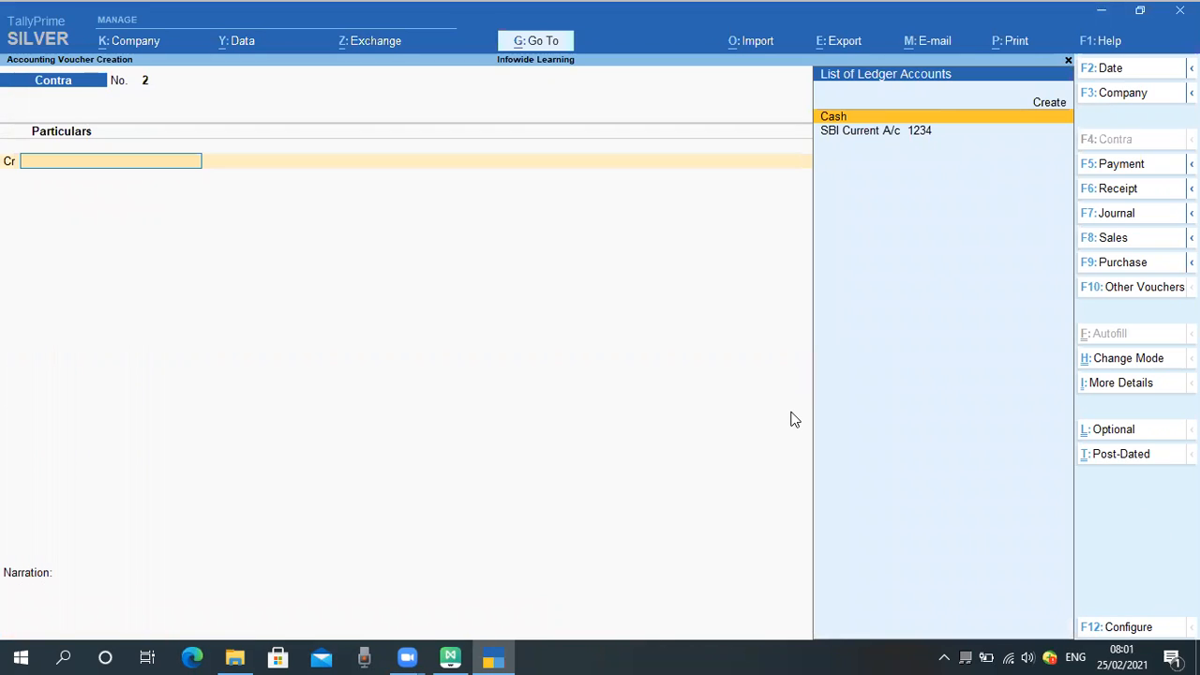
Leave voucher creation and open the Balance Sheet from the Gateway of Tally
key("Escape")
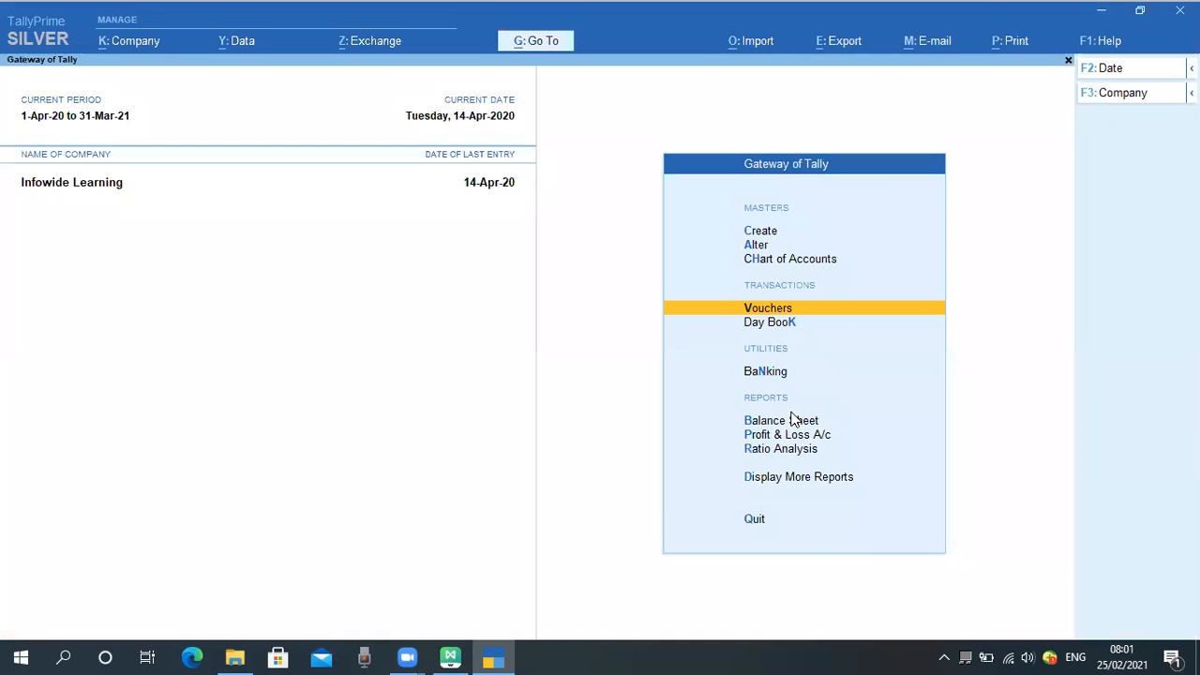
key("Escape")
key("Escape")
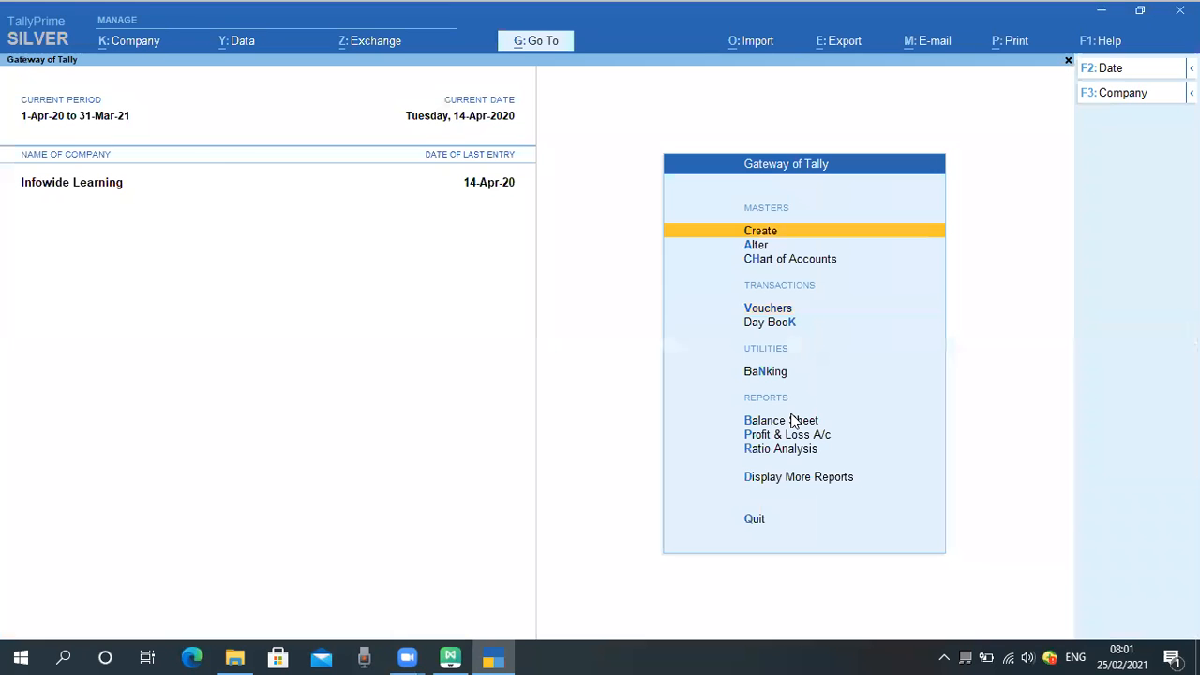
key("Down")
key("Down")
key("Down")
key("Down")
key("Down")
key("Down")
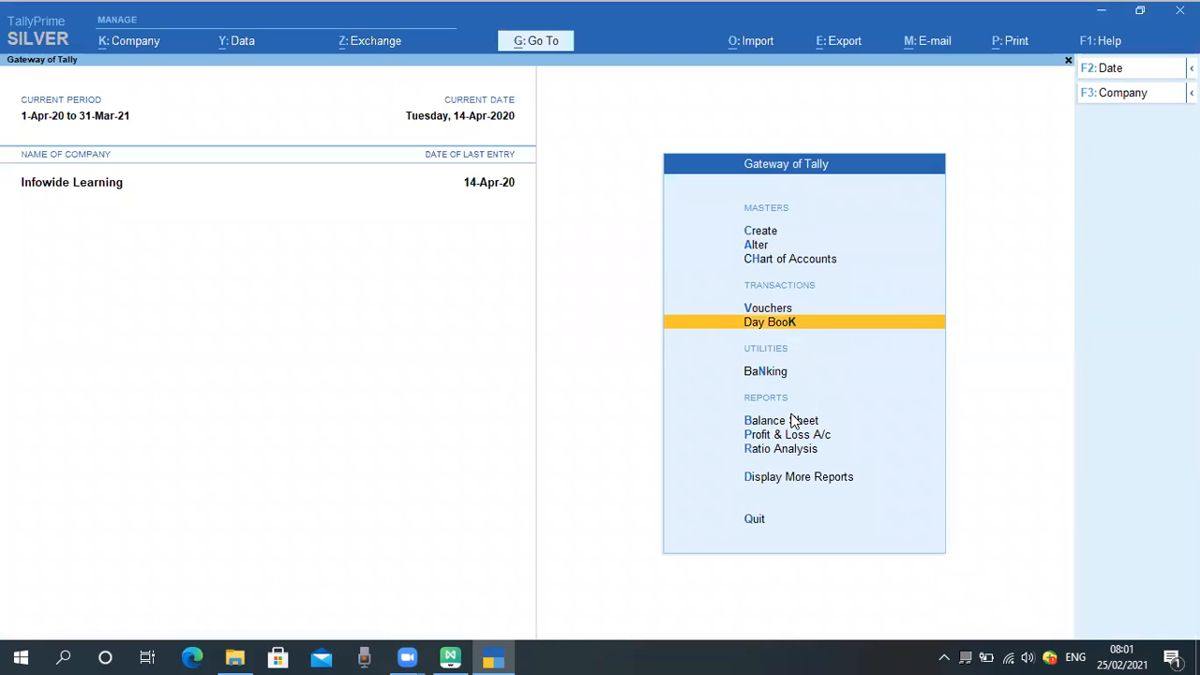
key("Return")
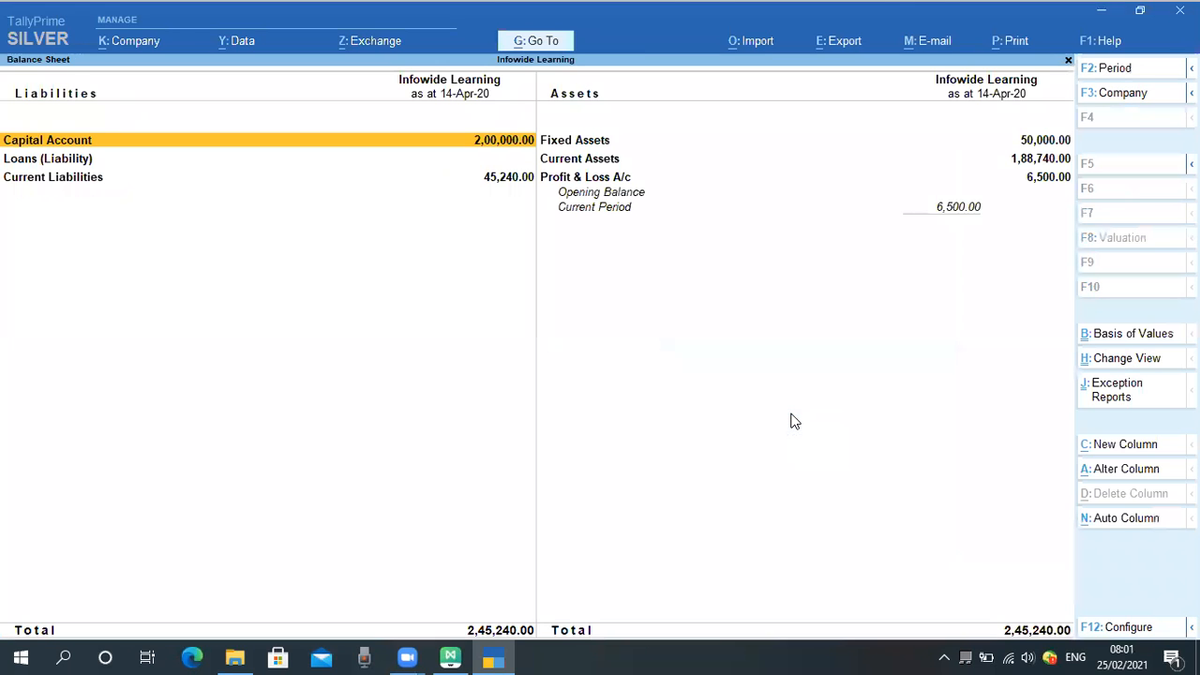
Drill down from Current Assets through Cash-in-Hand to the monthly summary of the Cash ledger
key("Right")
key("Down")
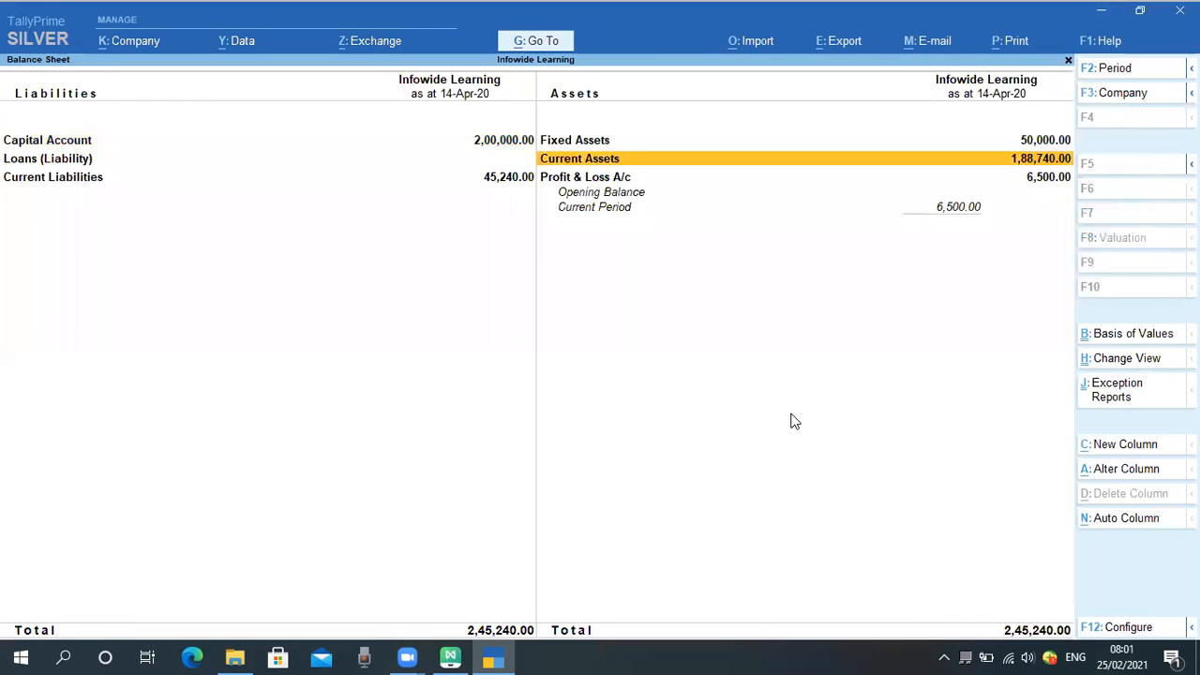
key("Return")
key("Down")
key("Down")
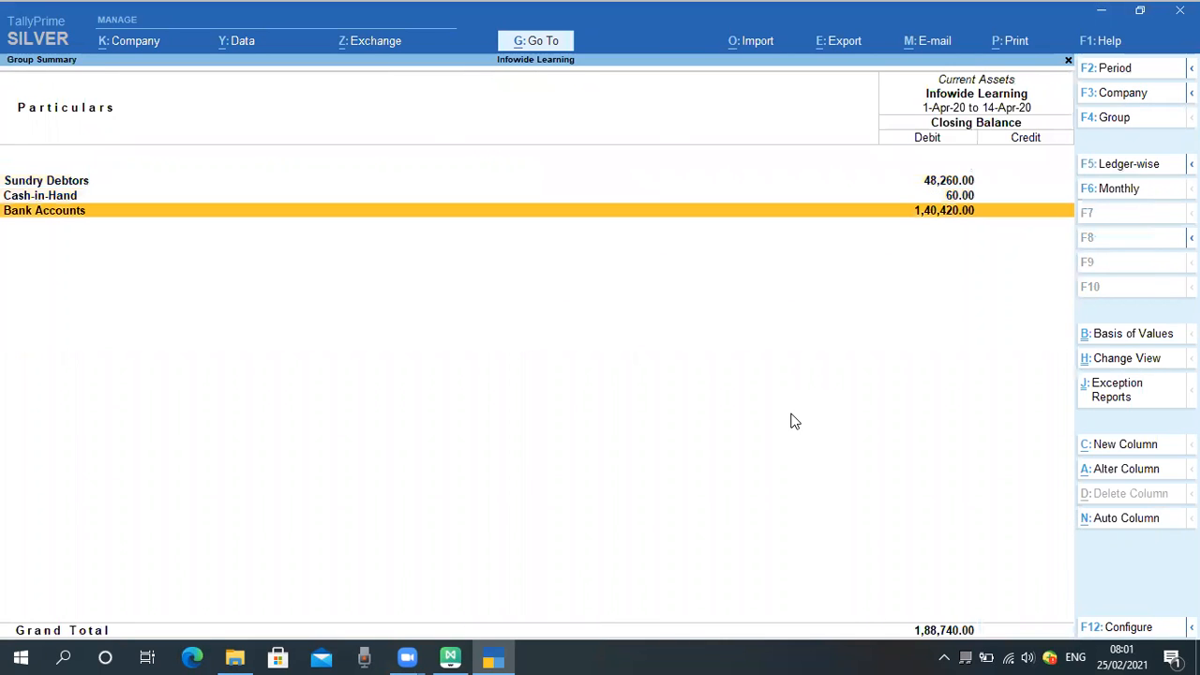
key("Up")
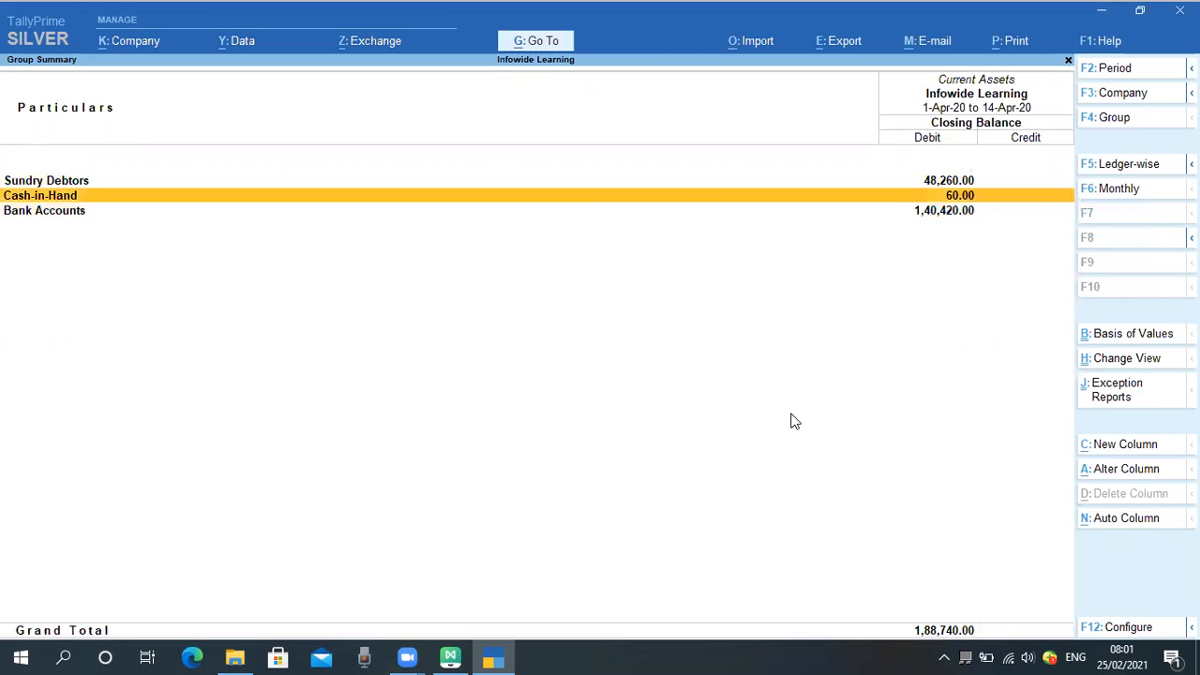
key("Return")
key("Return")
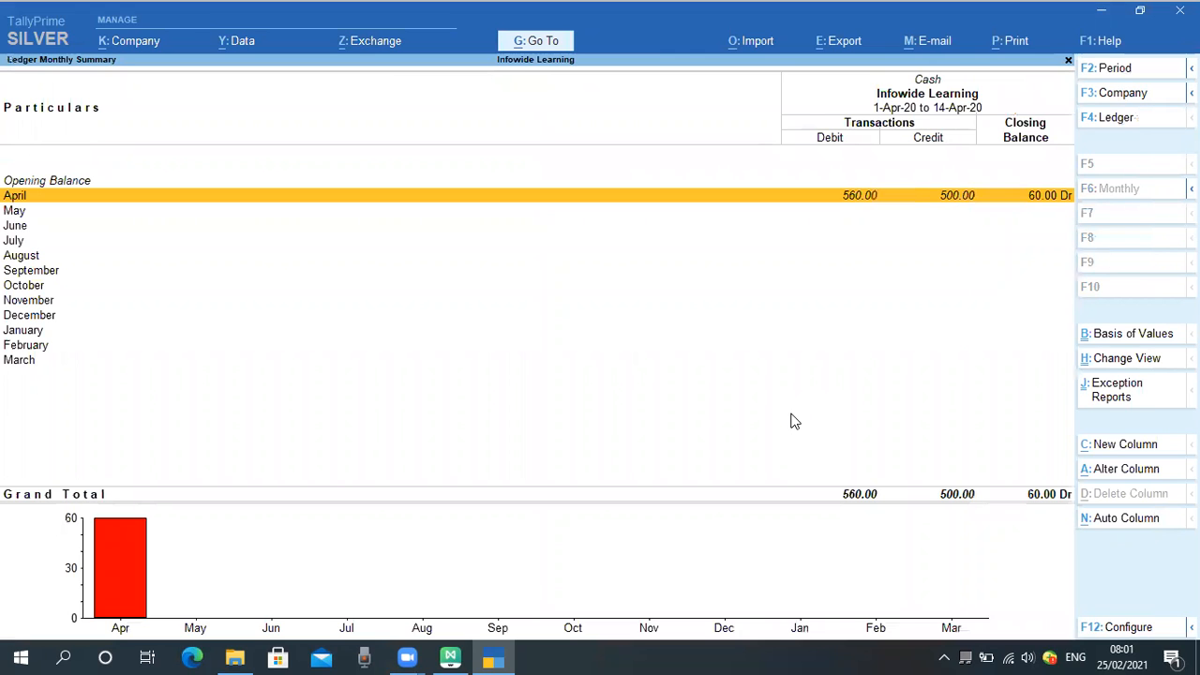
Open the Cash ledger's April vouchers to examine the contra entry, and return to the Current Assets summary
key("Return")
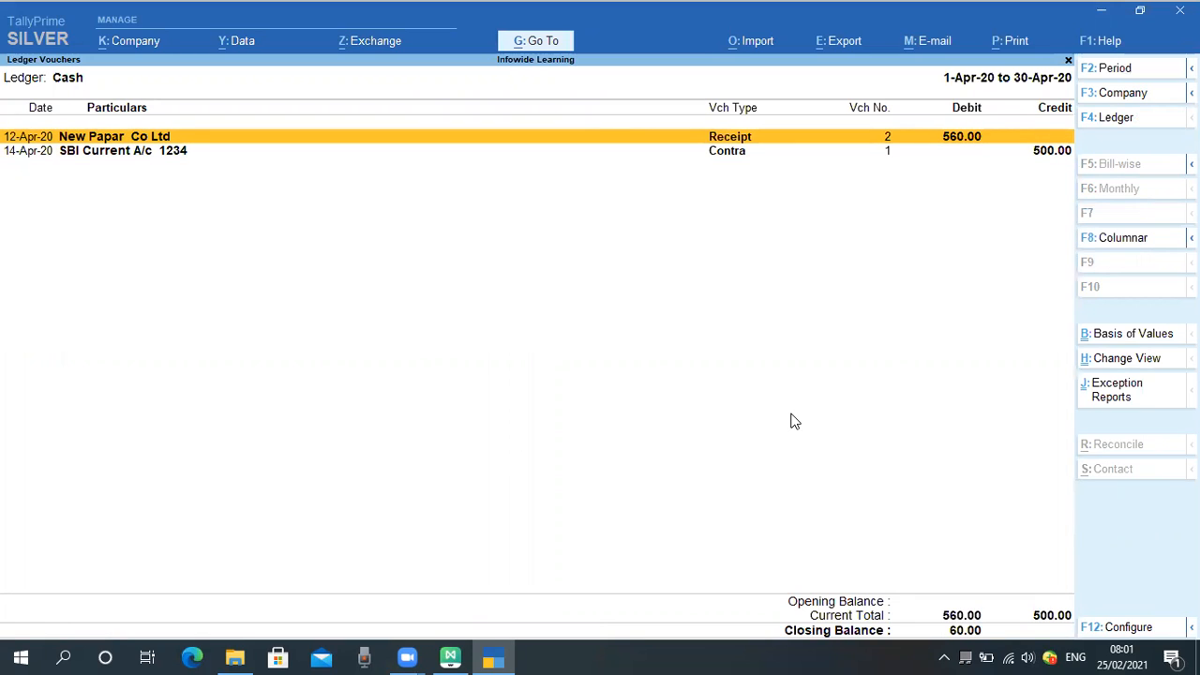
key("Down")
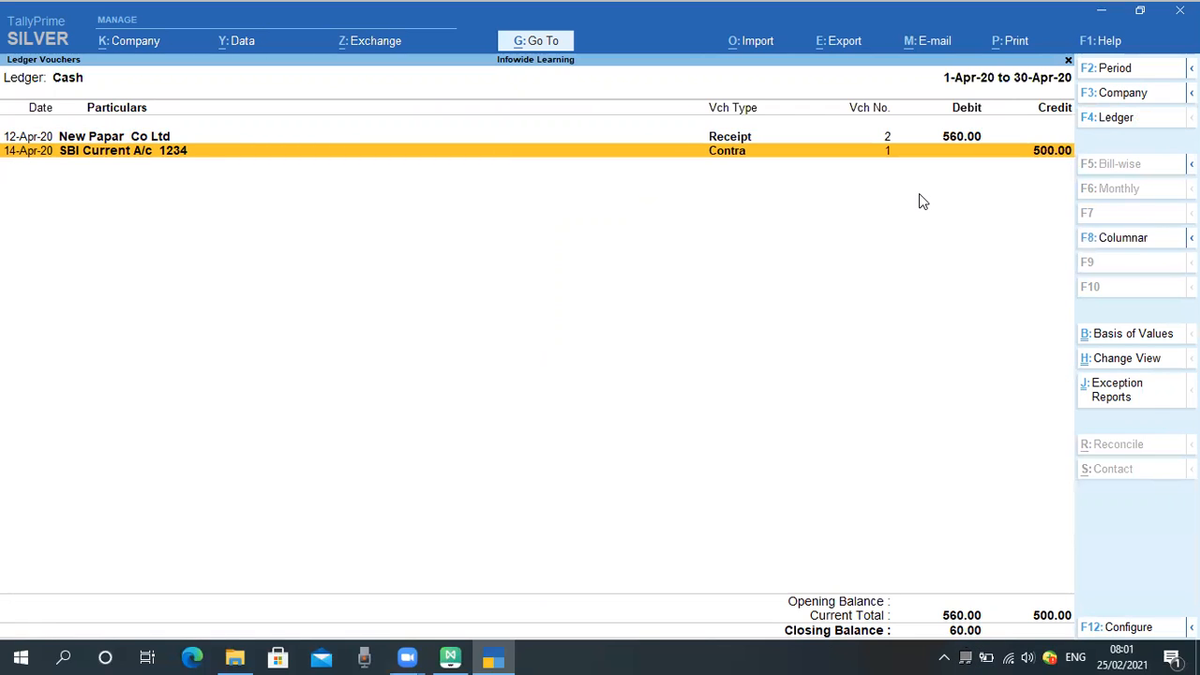
key("Escape")
key("Escape")
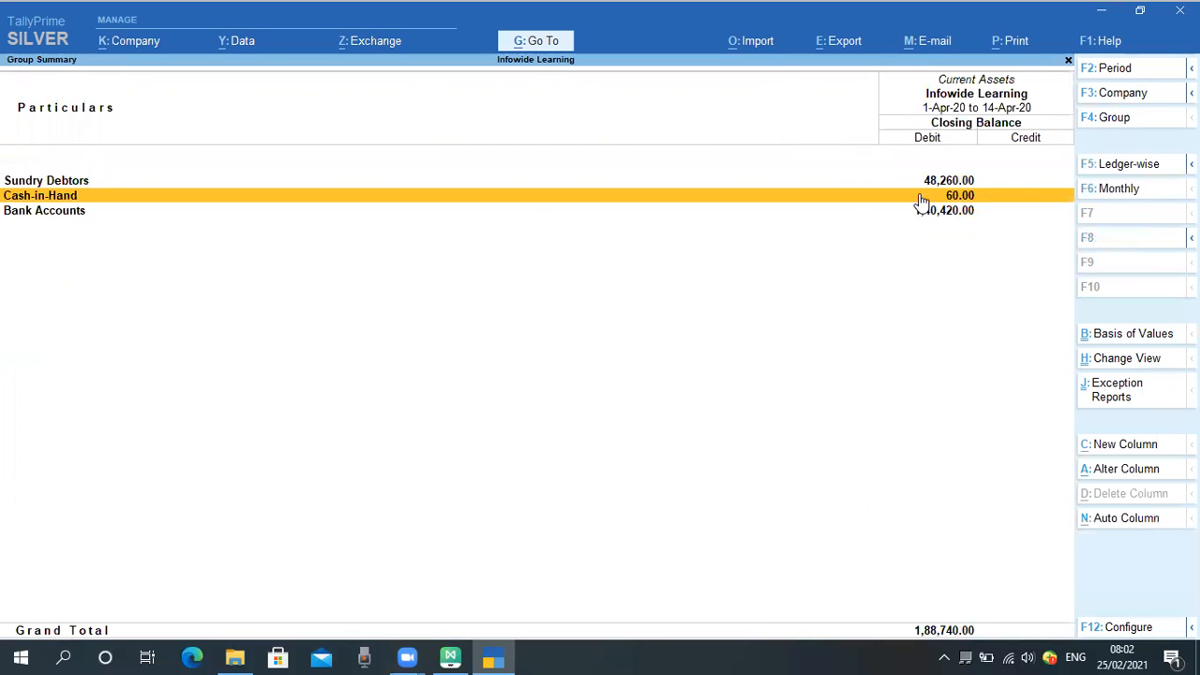
Drill down from Bank Accounts to the SBI Current A/c vouchers for April and examine the 14-Apr-20 contra entry
key("Down")
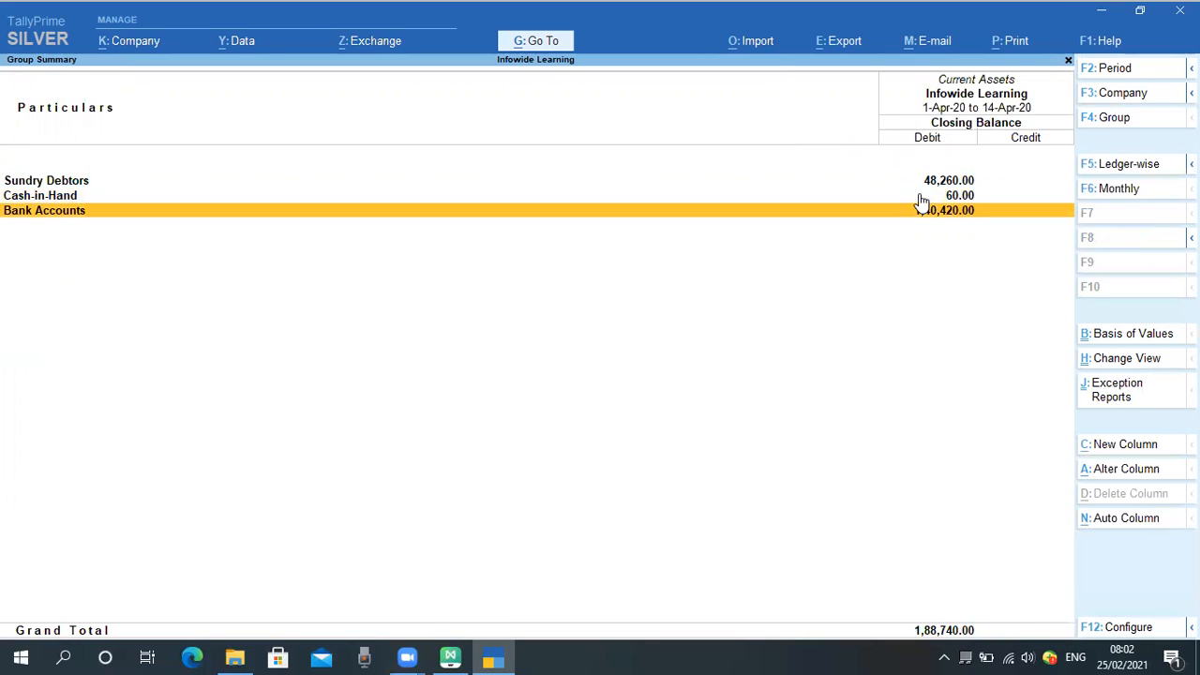
key("Return")
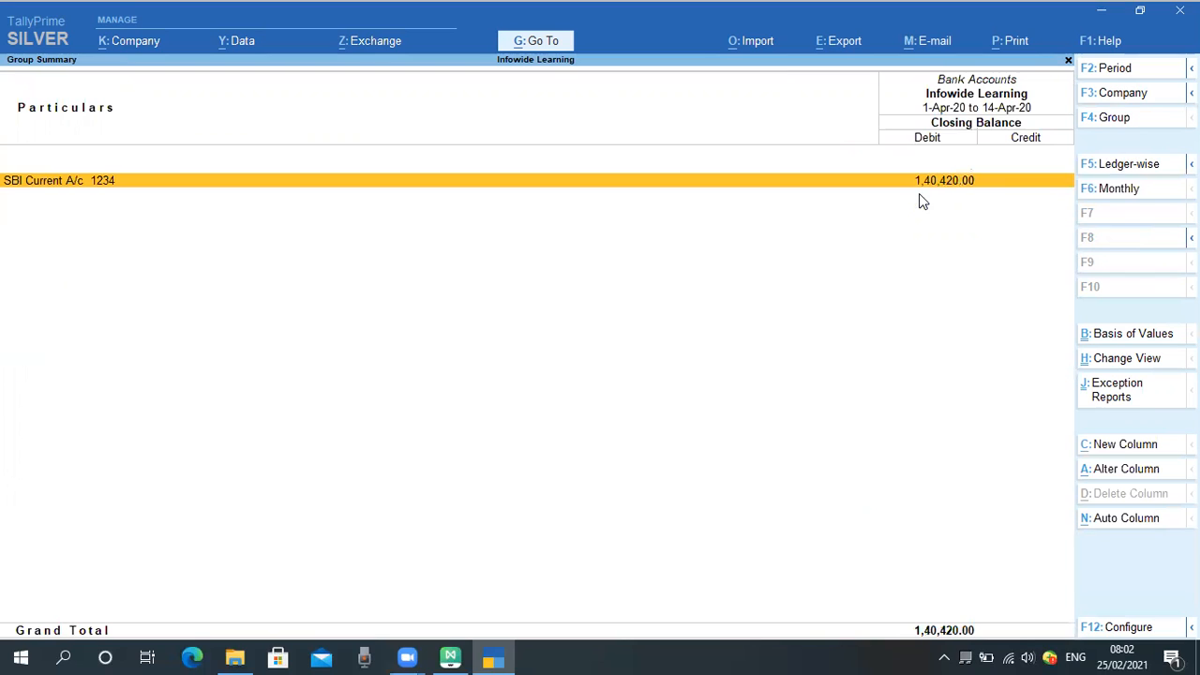
key("Return")
key("Return")
key("Down")
key("Down")
key("Down")
key("Down")
key("Down")
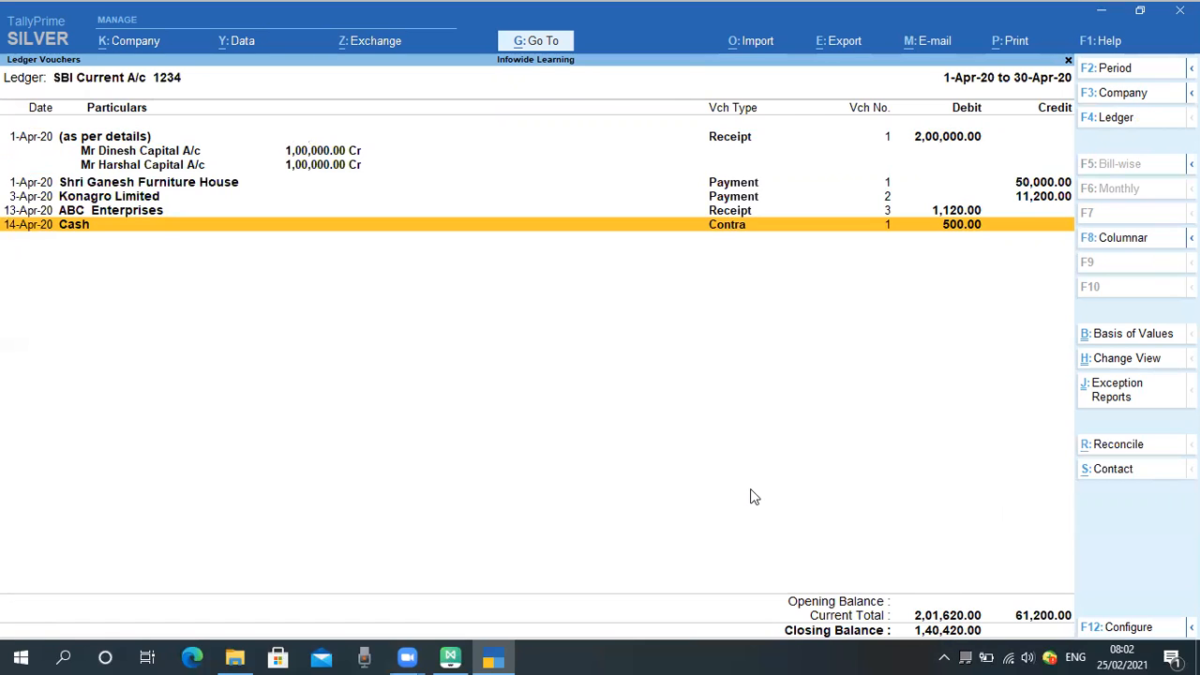
key("Escape")
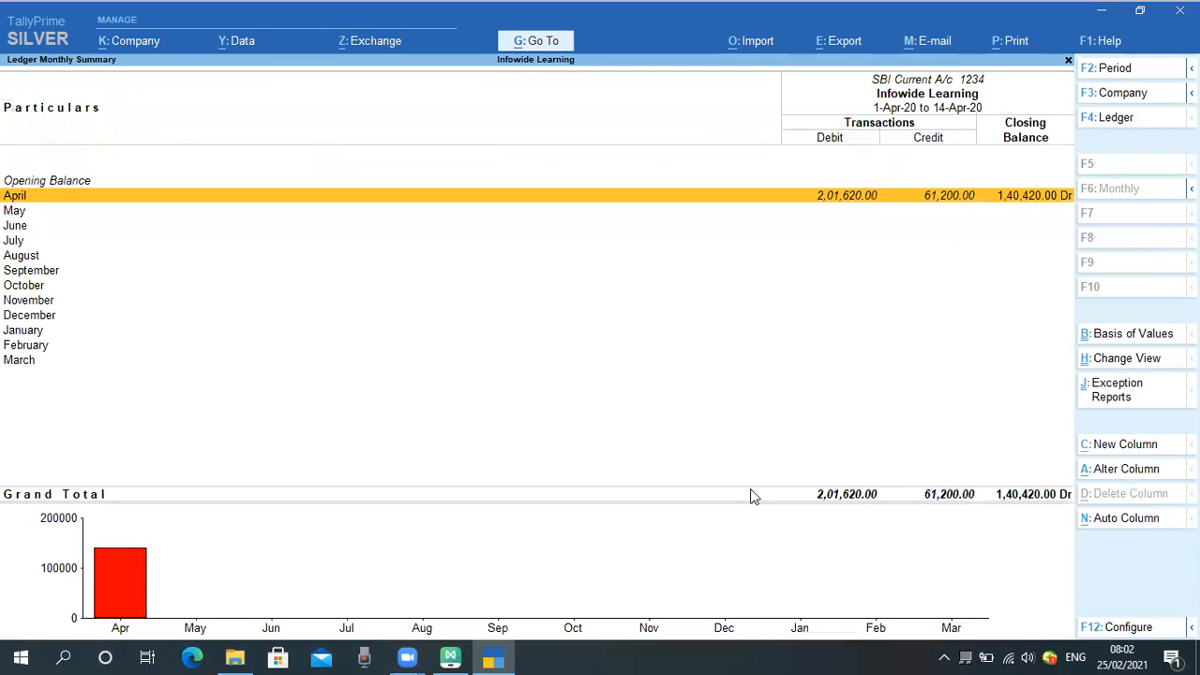
Switch to MindMaster to view the Contra Voucher mind map, and switch back to TallyPrime
left_click(1101, 11)
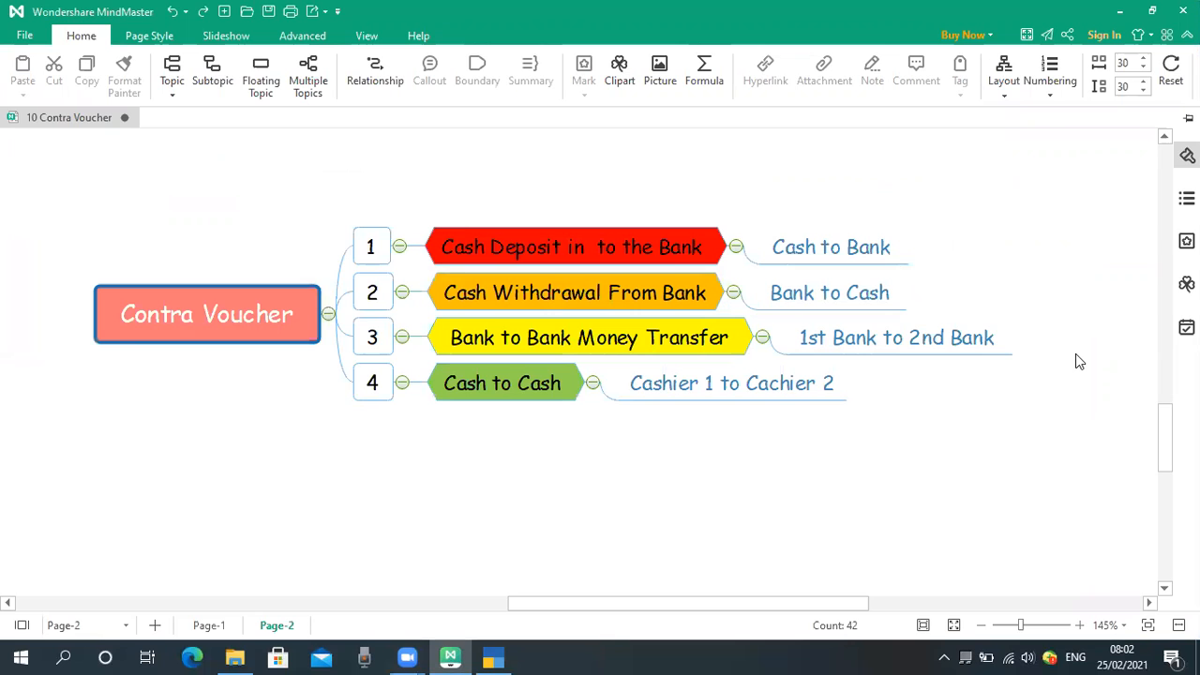
left_click(493, 657)
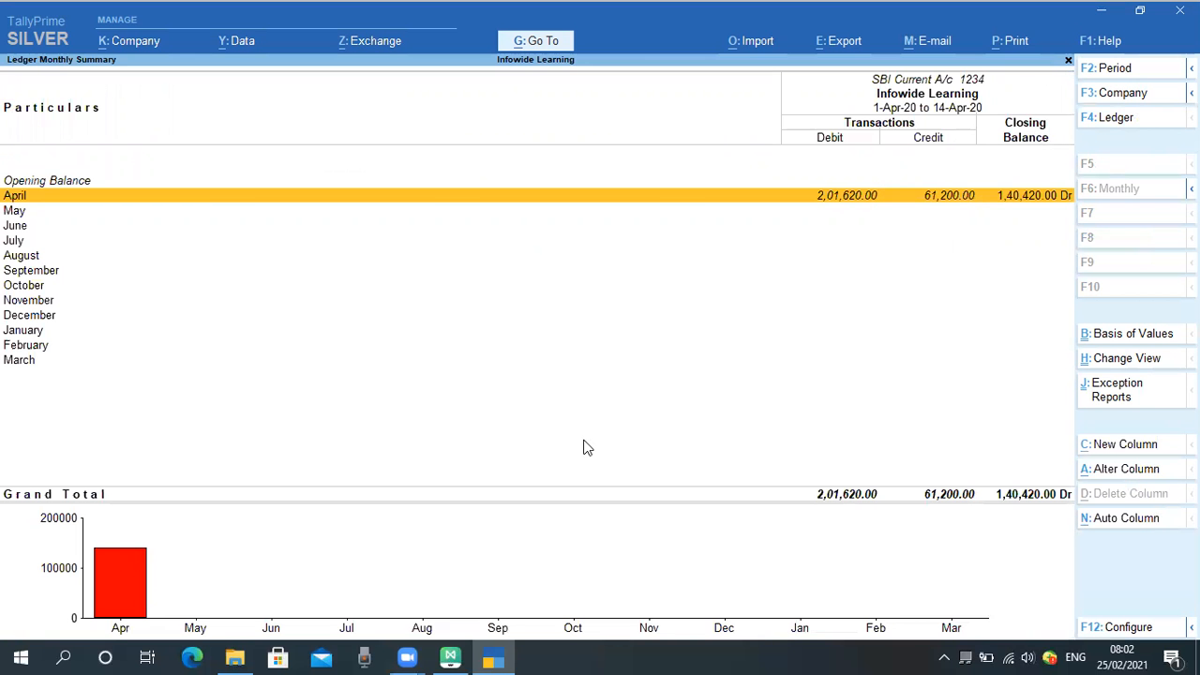
Close the open reports and start voucher creation from the Gateway of Tally
key("Escape")
key("Escape")
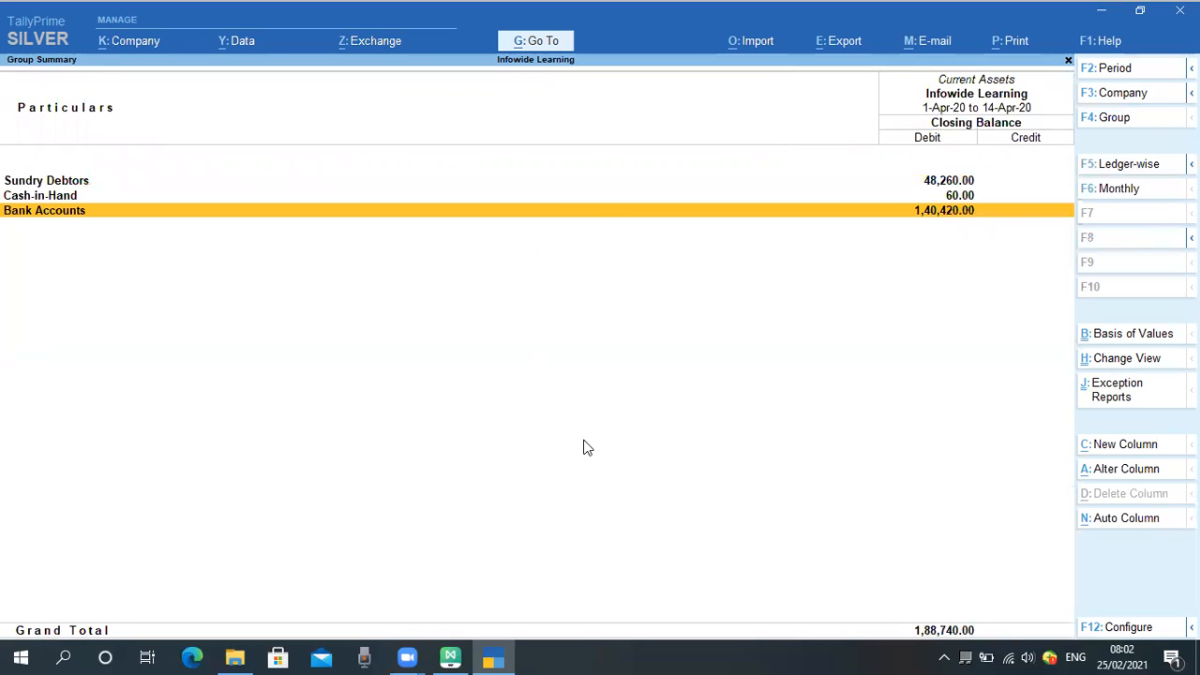
key("Escape")
key("Escape")
key("Up")
key("Up")
key("Up")
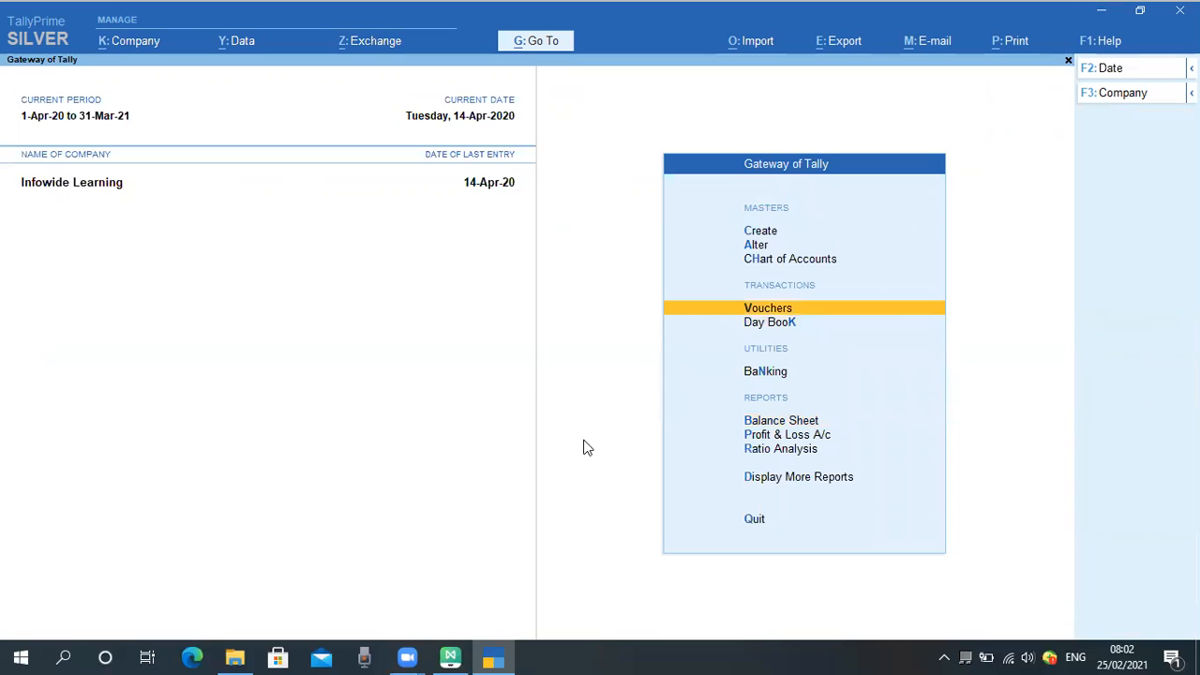
key("Up")
key("Up")
key("Down")
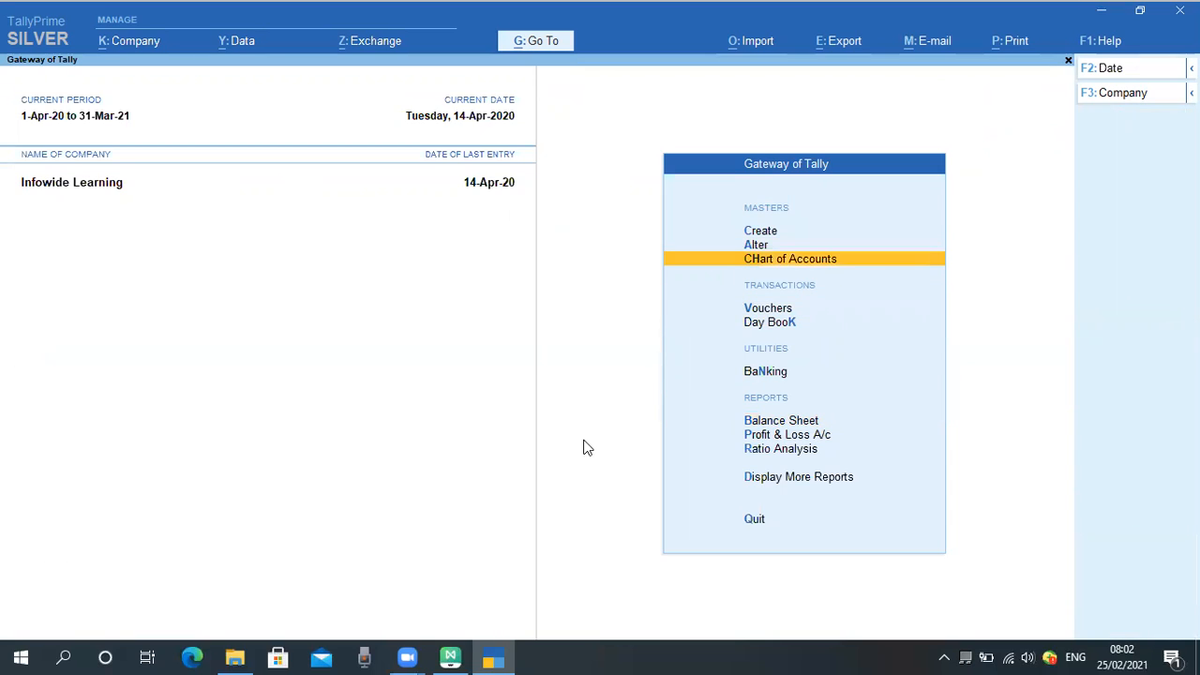
key("Down")
key("Down")
key("Up")
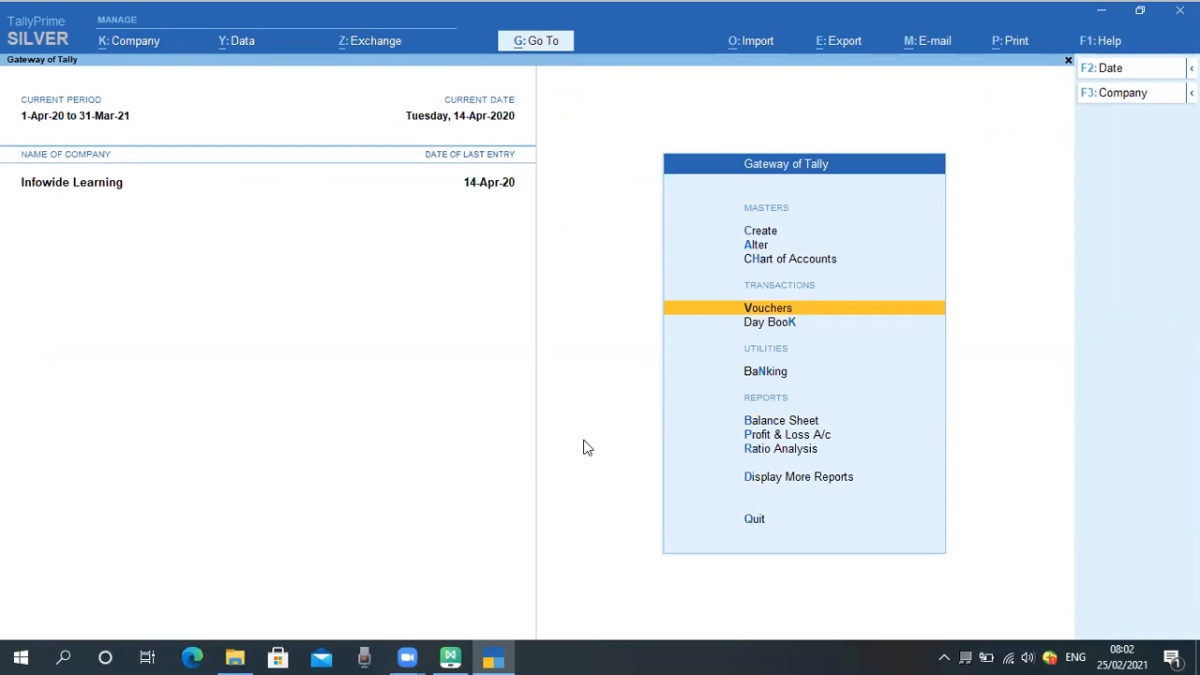
key("Return")
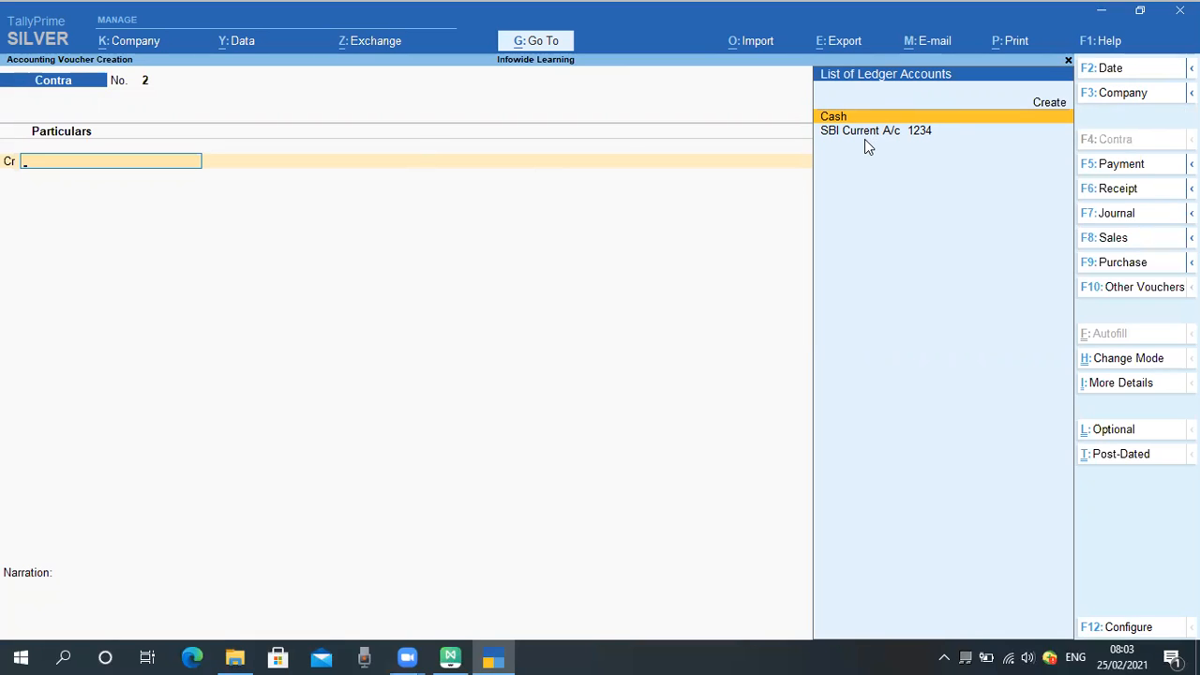
Date the contra voucher 15-4-2020 and credit the SBI Current A/c with 40,000
key("F2")
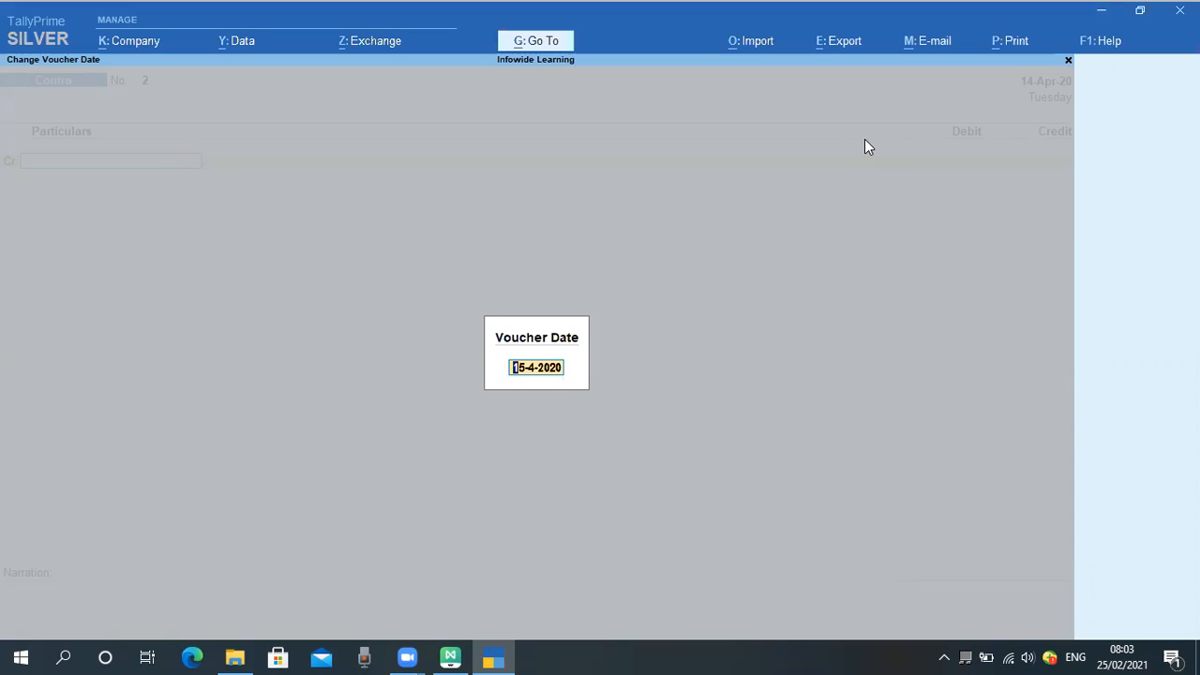
key("Return")
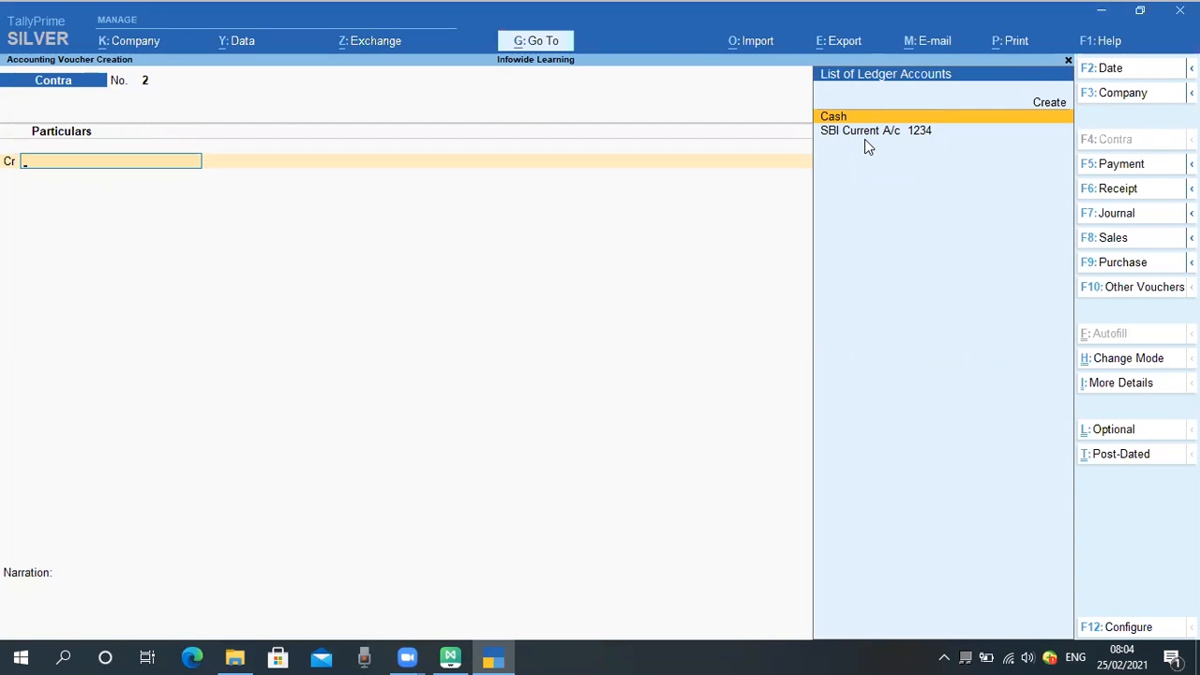
key("Down")
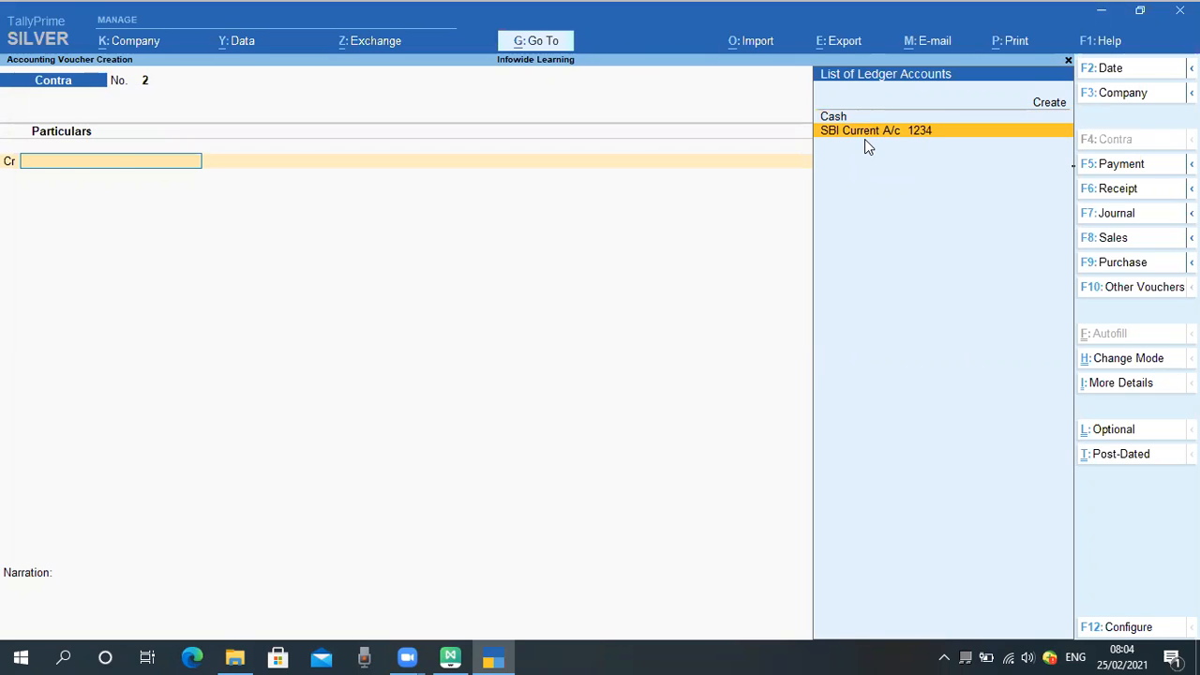
key("Return")
type("4")
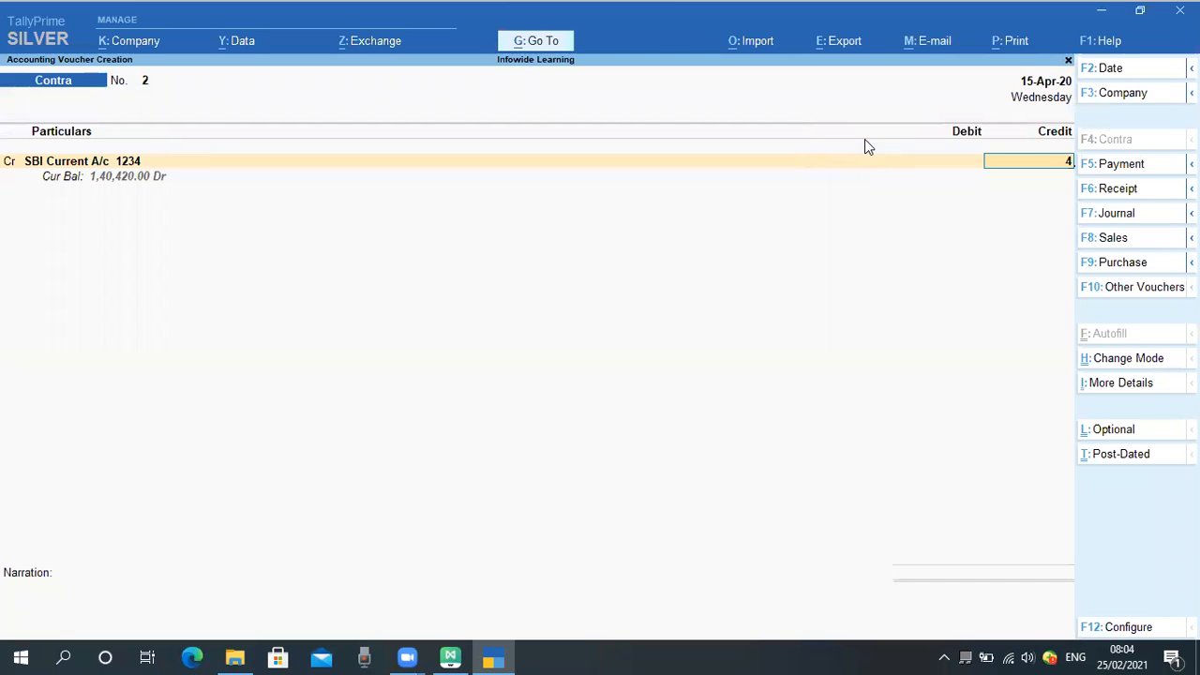
type("0000")
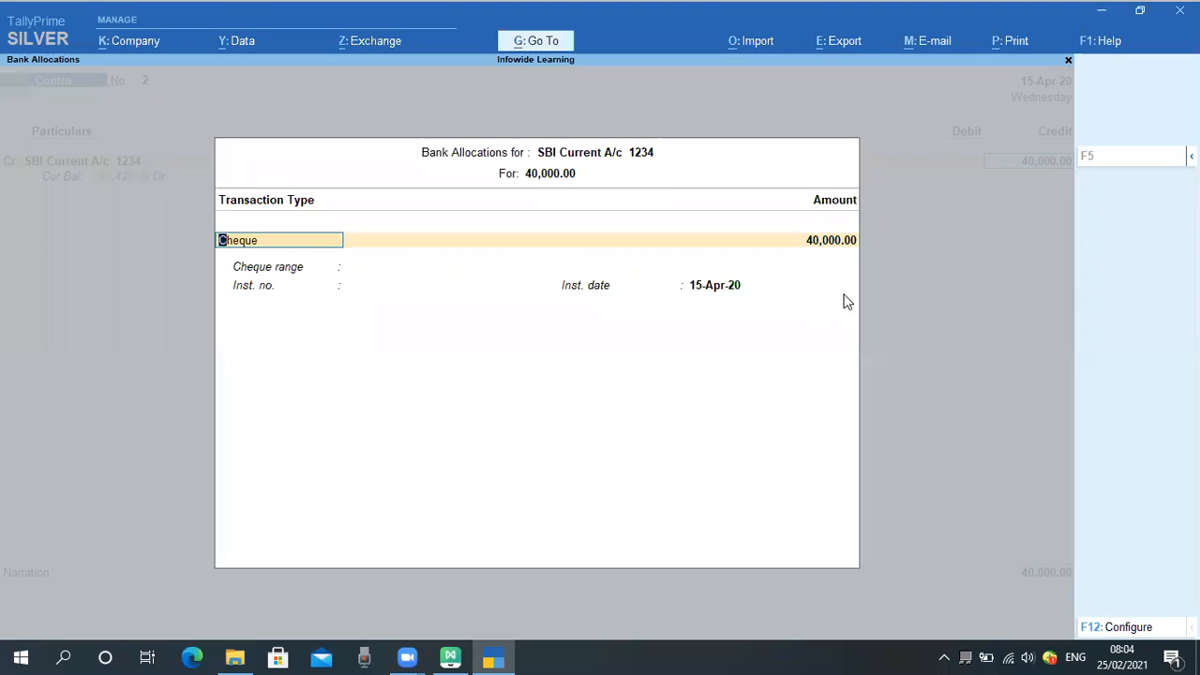
Allocate the 40,000.00 as Cheque with cheque range Not Applicable, enter the instrument number, and keep 15-Apr-20 as the instrument date
key("Return")
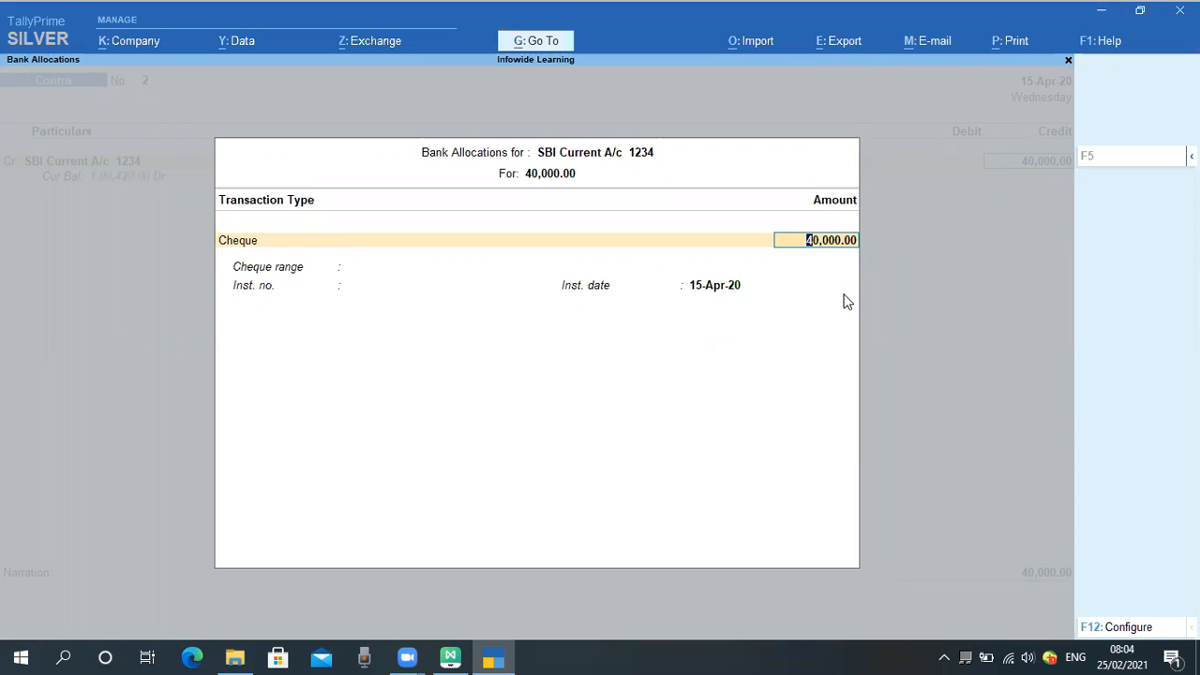
key("Return")
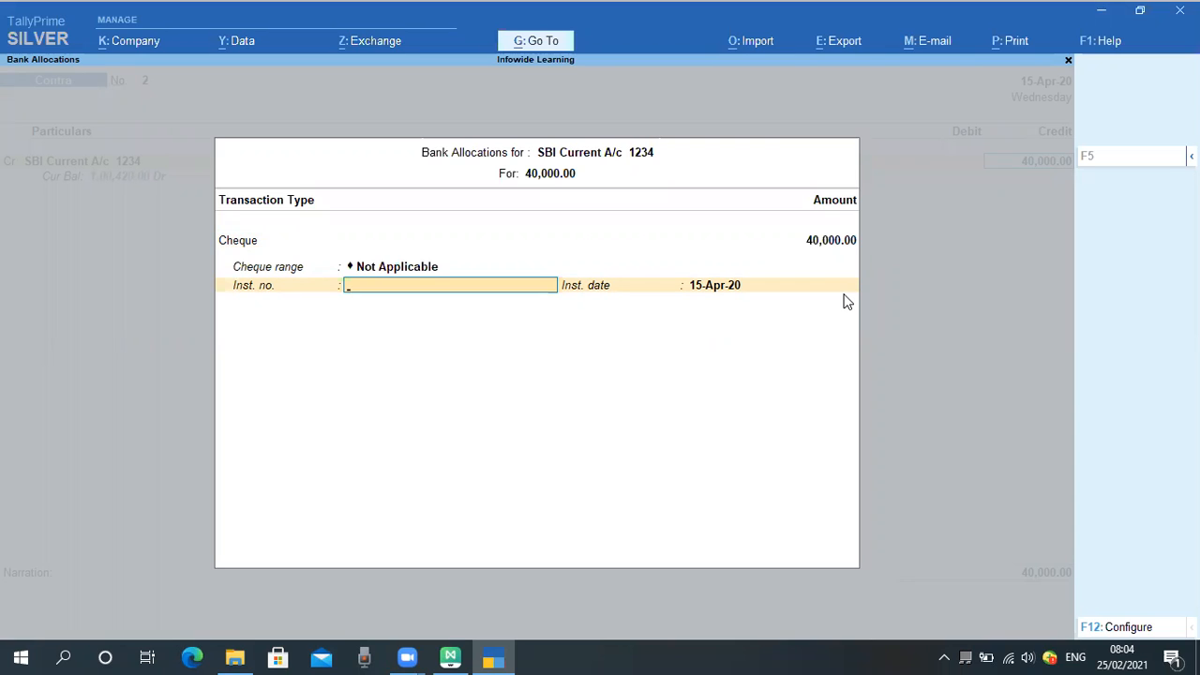
type("326598")
key("Return")
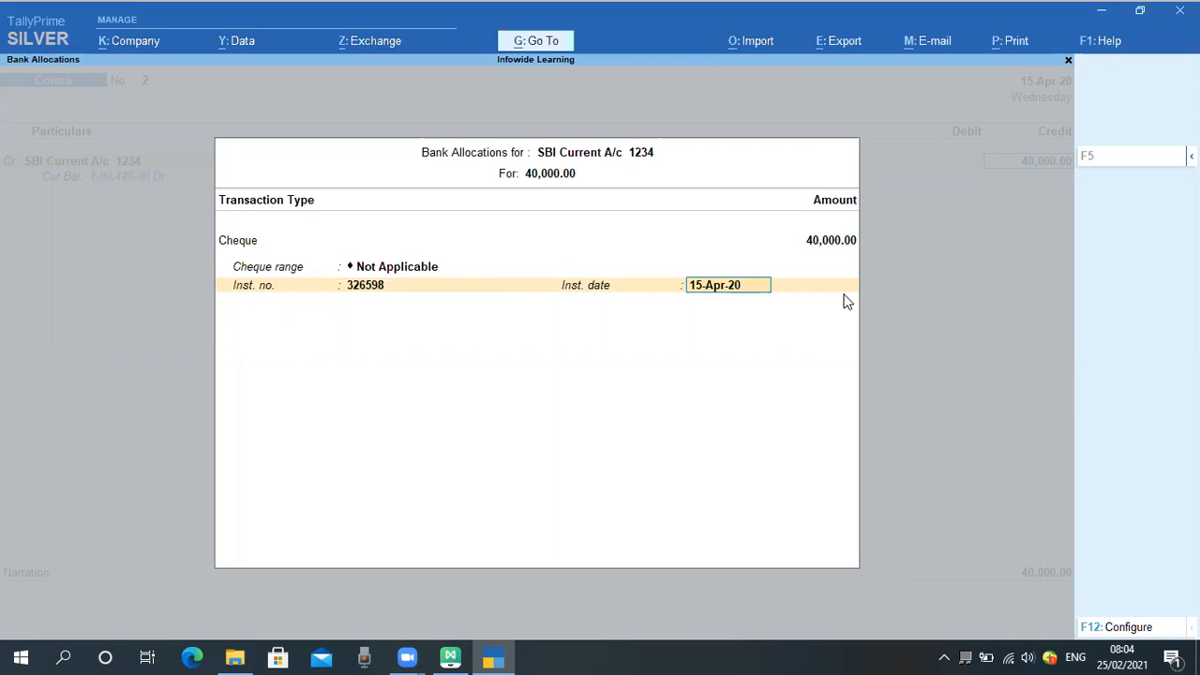
key("Return")
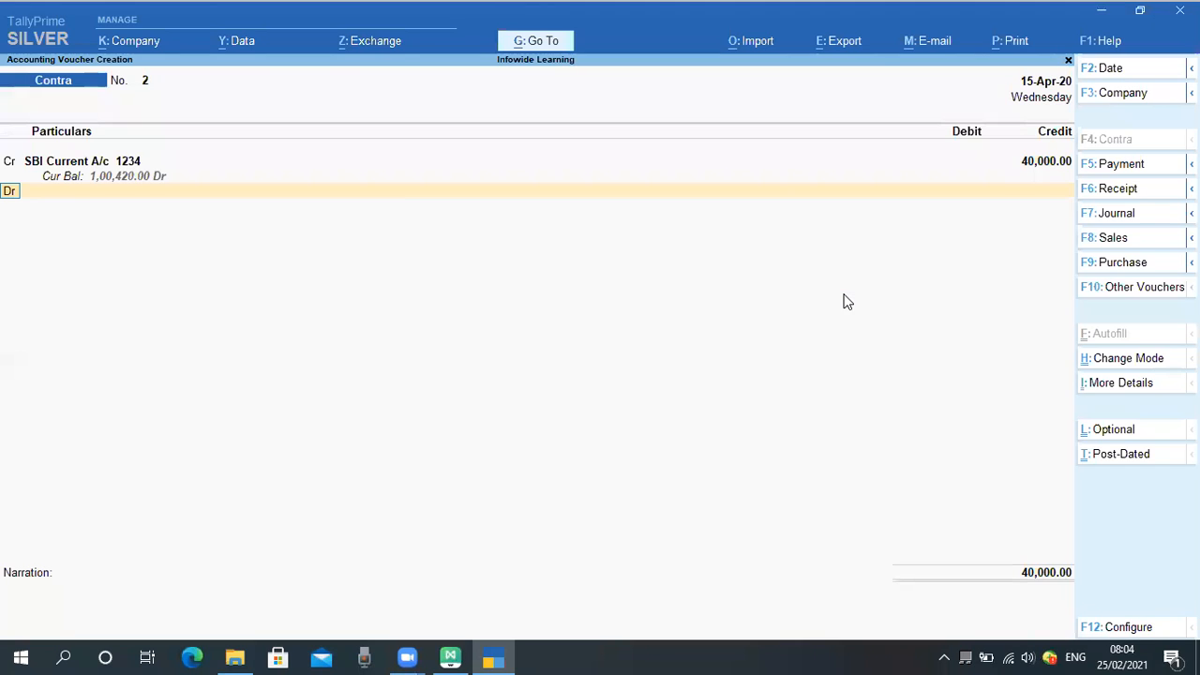
Debit the Cash ledger with 40,000.00 in the contra voucher
key("Return")
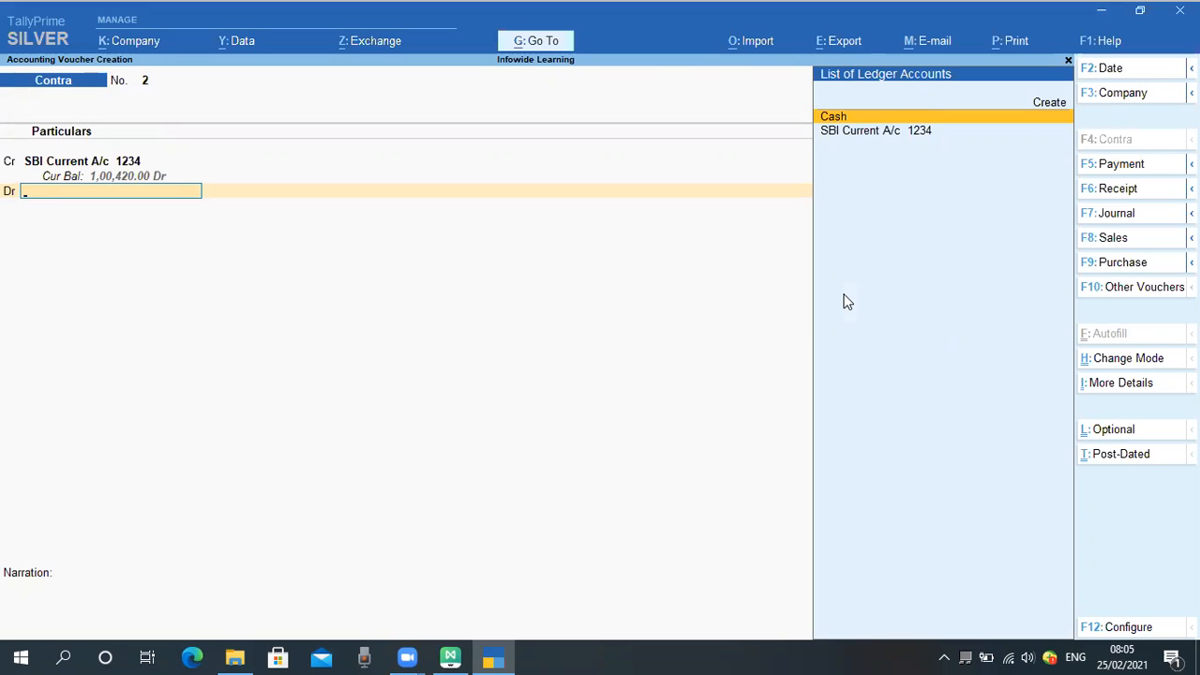
key("Return")
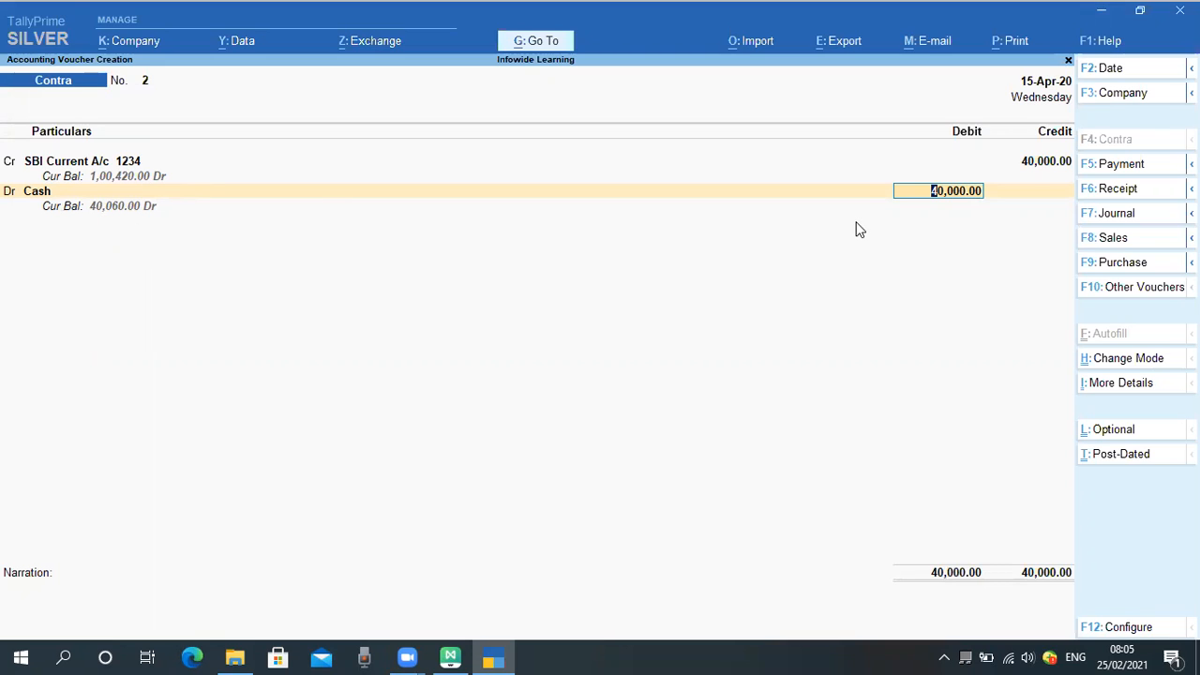
key("Return")
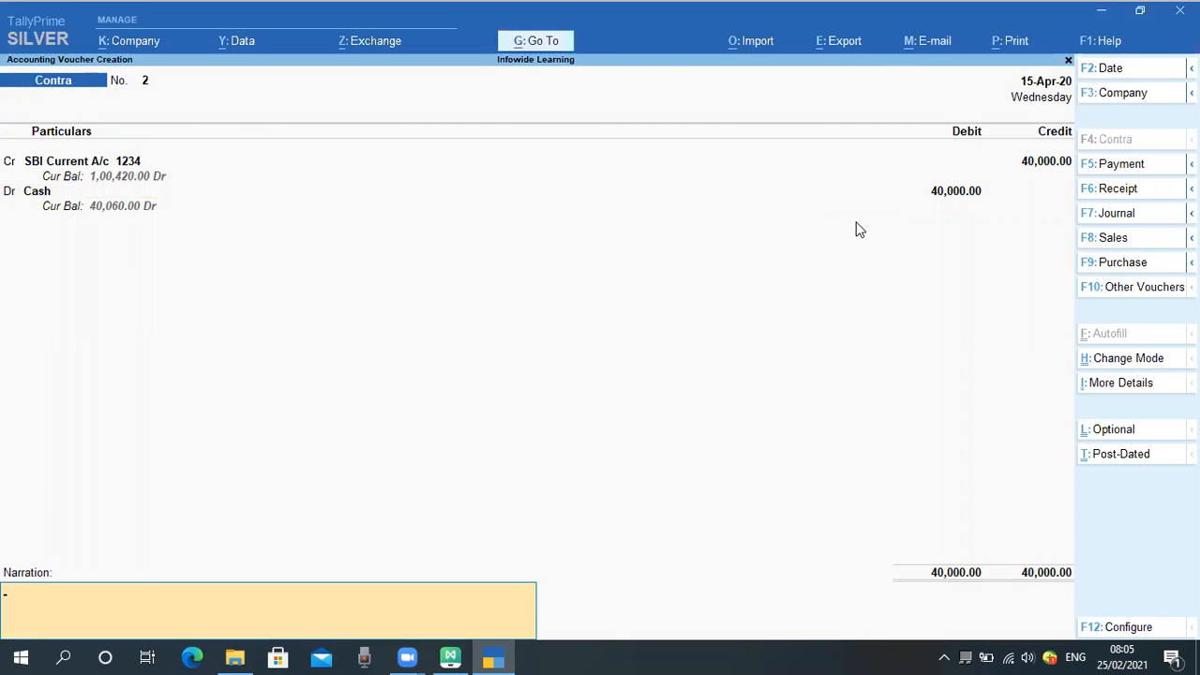
Enter the narration "Being Cash withdrawal from SBI Bank A/c no" followed by the account number, and save the contra voucher
type("Being Cash withdrawal")
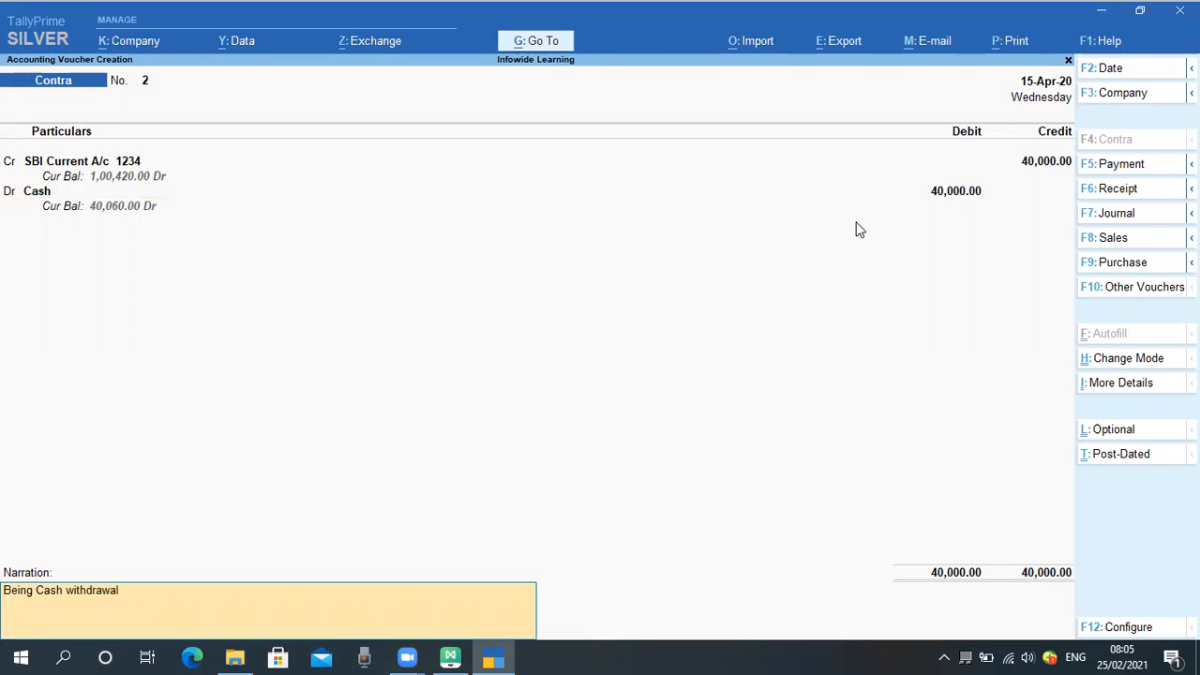
type(" from SBI Bank A/c no 1234")
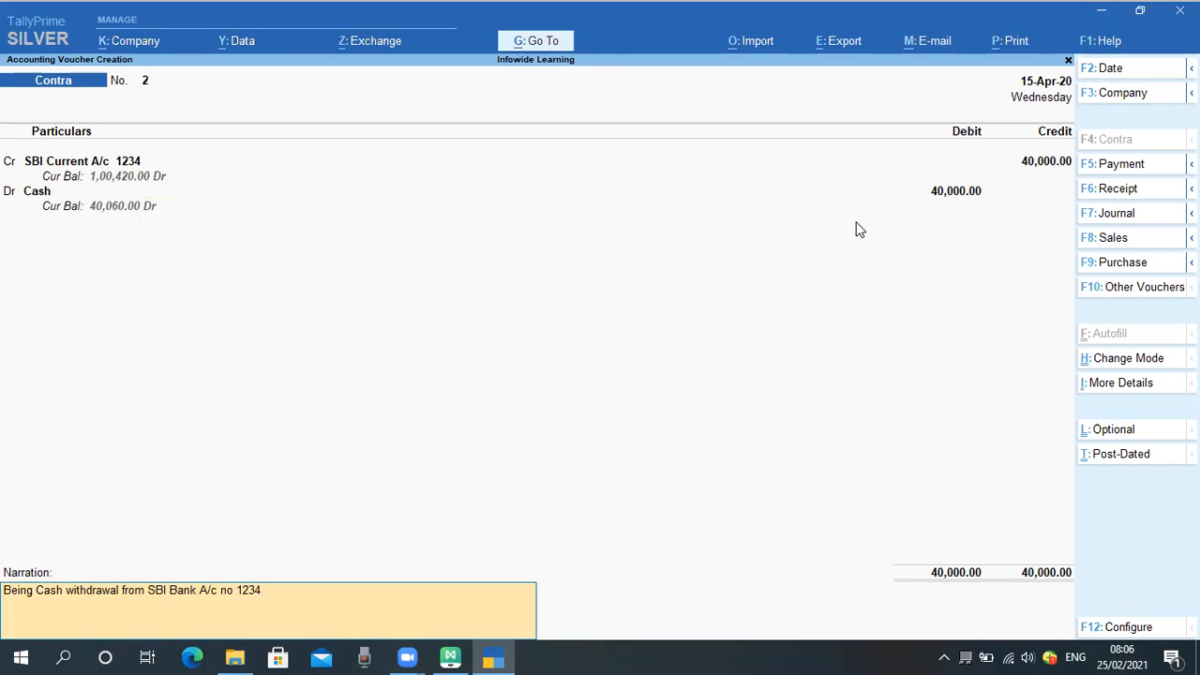
key("Return")
key("Return")
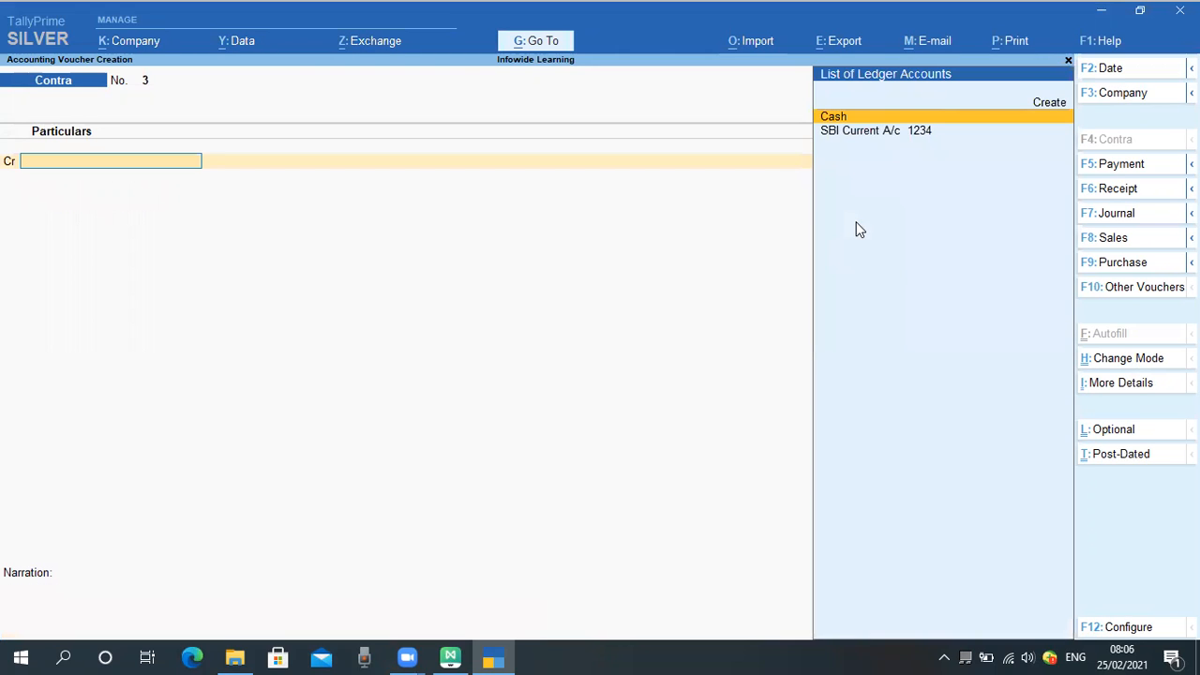
Quit voucher creation and open the Balance Sheet from the Gateway of Tally
key("Escape")
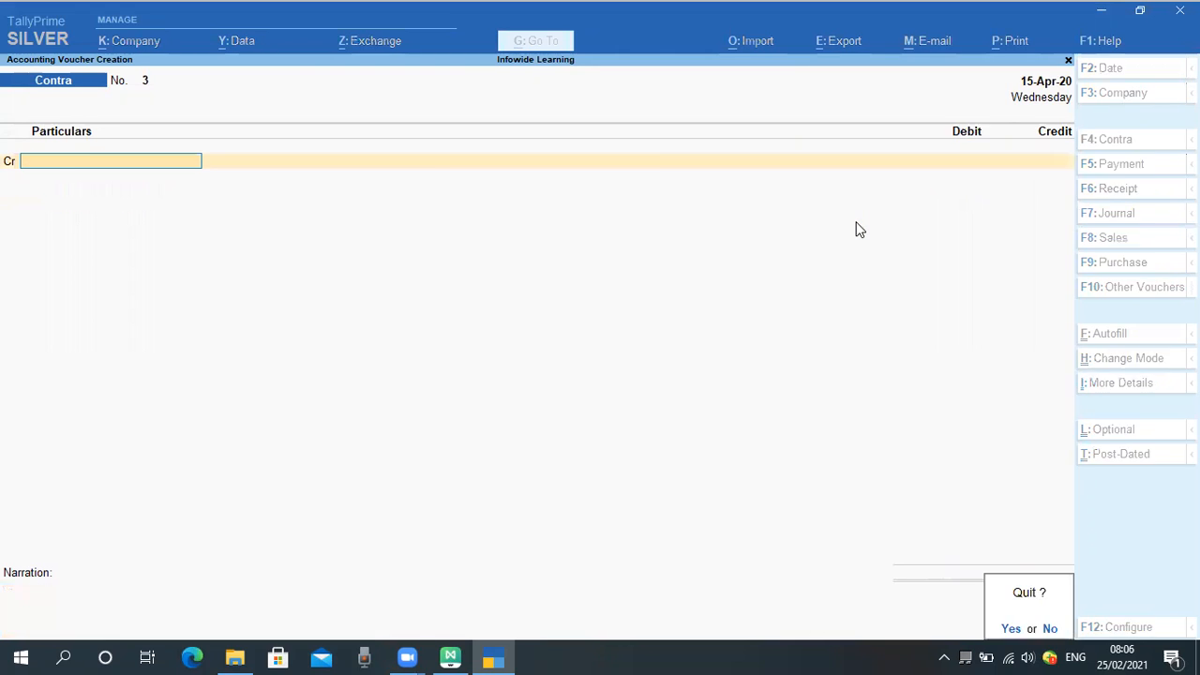
key("Return")
key("Down")
key("Down")
key("Down")
key("Down")
key("Up")
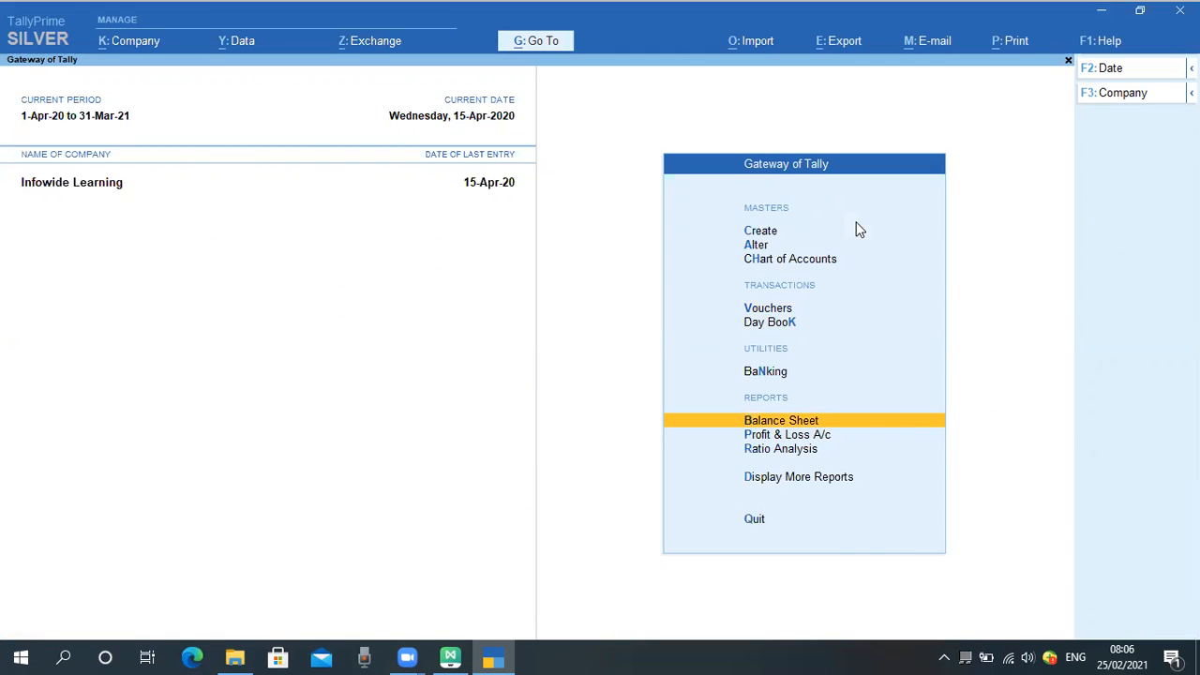
key("Return")
Drill down from Current Assets to the Cash ledger's April vouchers, examine the 15-Apr-20 contra entry, and return to the Current Assets summary
key("Right")
key("Down")
key("Return")
key("Down")
key("Down")
key("Up")
key("Return")
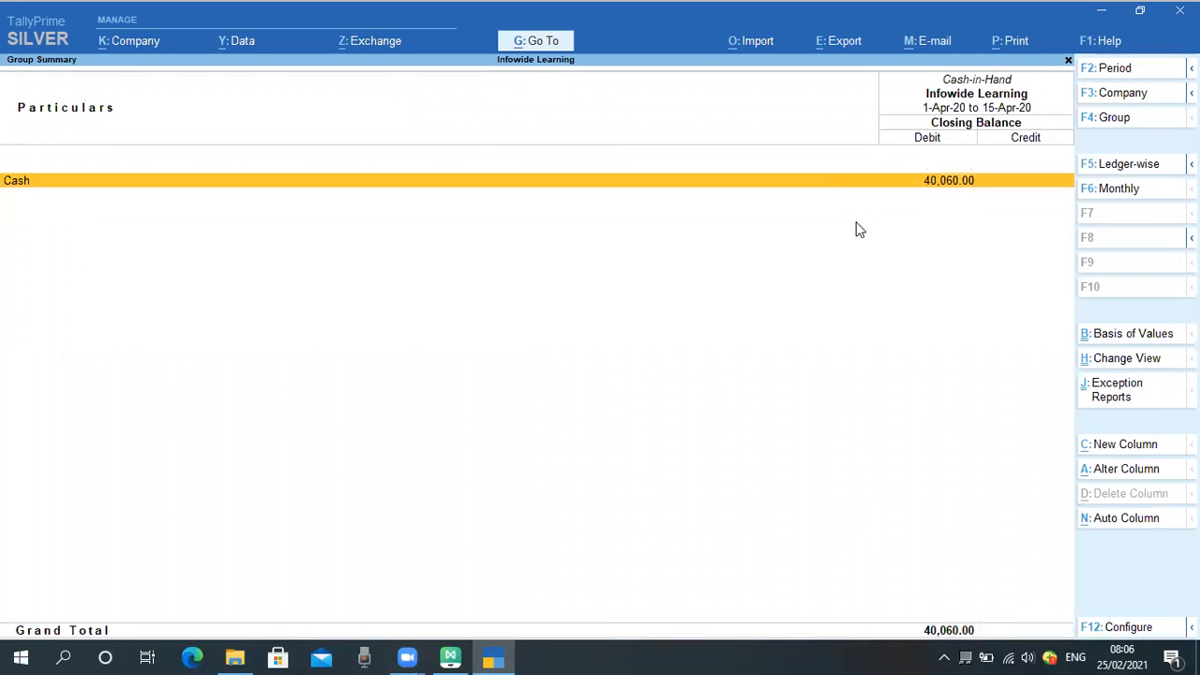
key("Return")
key("Return")
key("Down")
key("Down")
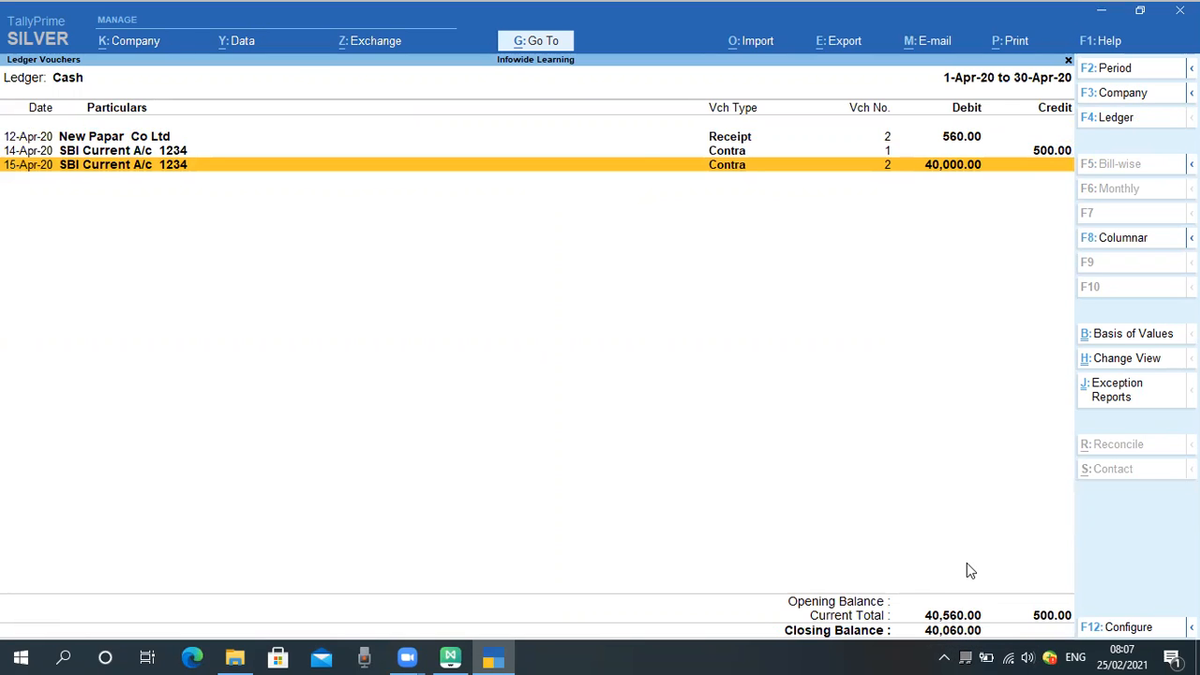
key("Escape")
key("Escape")
Drill down through Bank Accounts to the SBI Current A/c vouchers for April and examine the 15-Apr-20 cash withdrawal entry
key("Down")
key("Return")
key("Return")
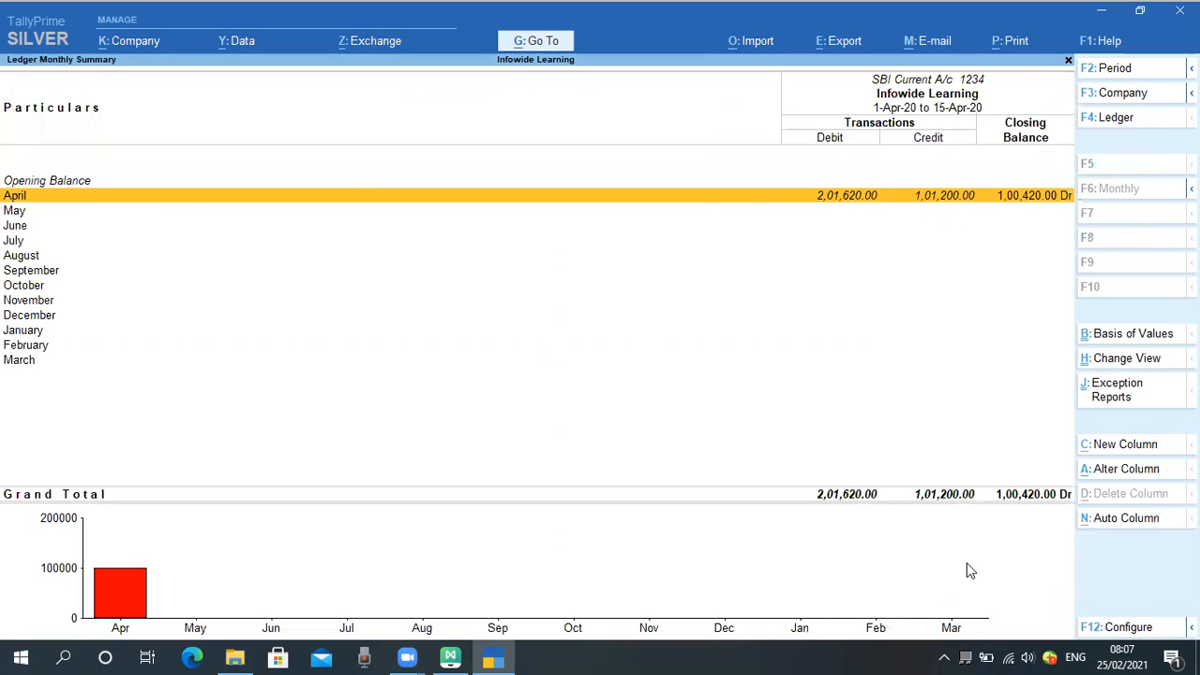
key("Return")
key("Down")
key("Down")
key("Down")
key("Down")
key("Down")
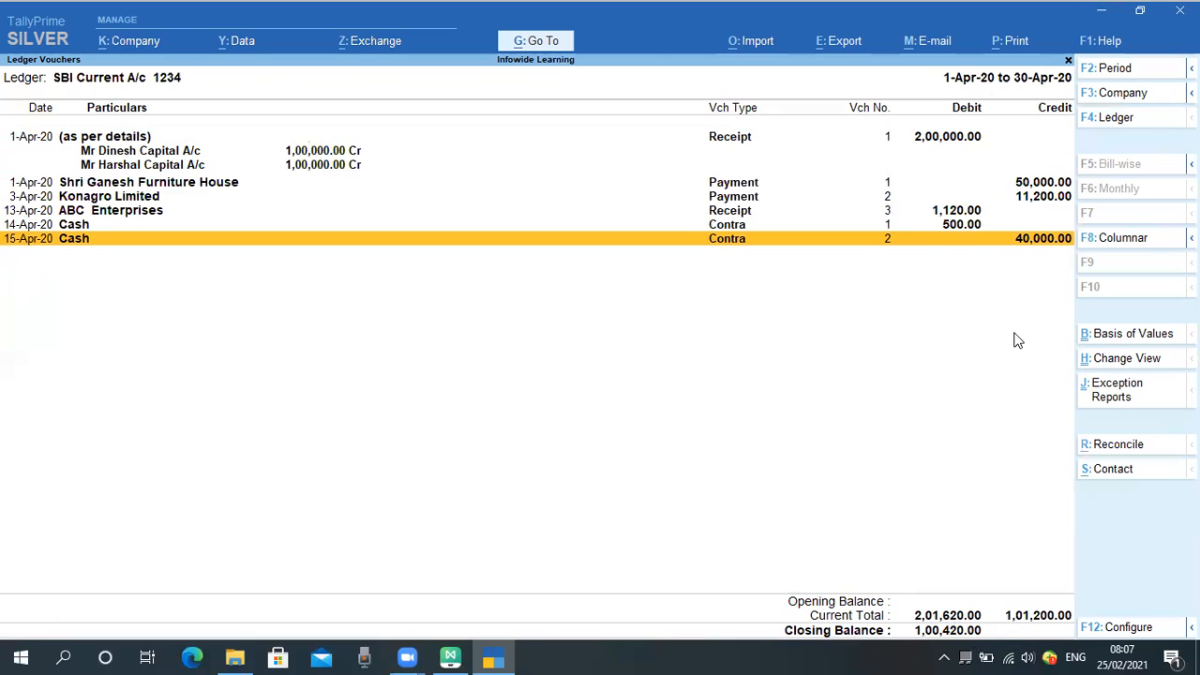
Return to the Current Assets summary and review the Contra Voucher mind map in MindMaster before switching back to TallyPrime
key("Escape")
key("Escape")
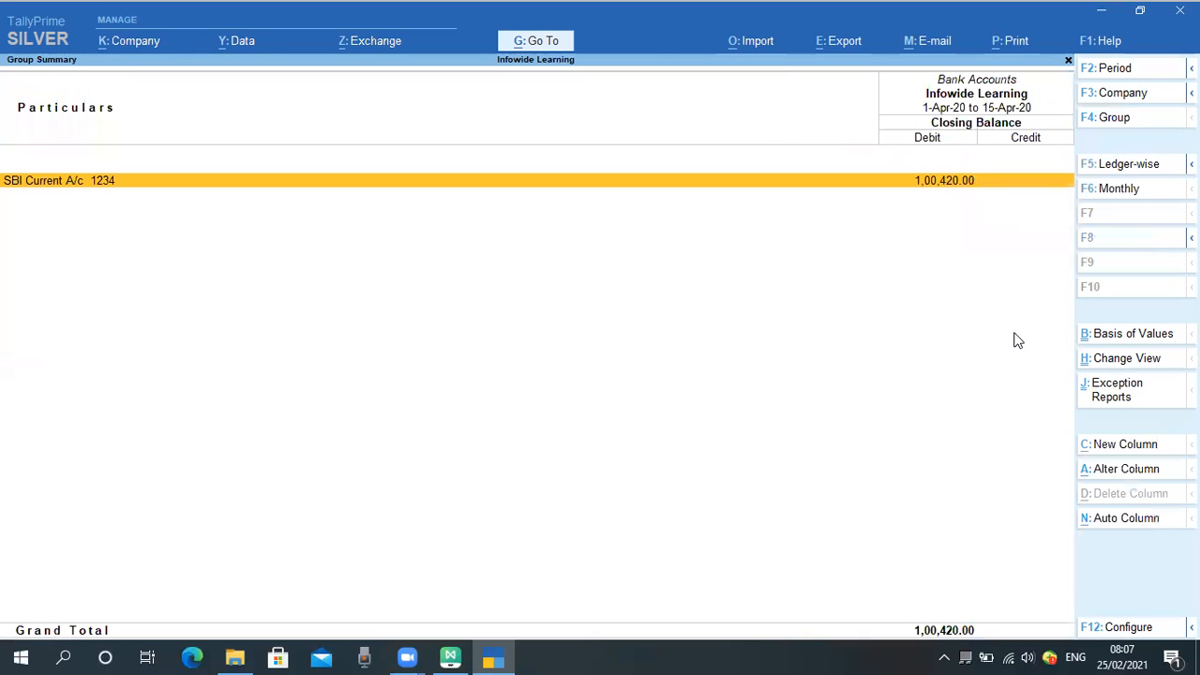
key("Escape")
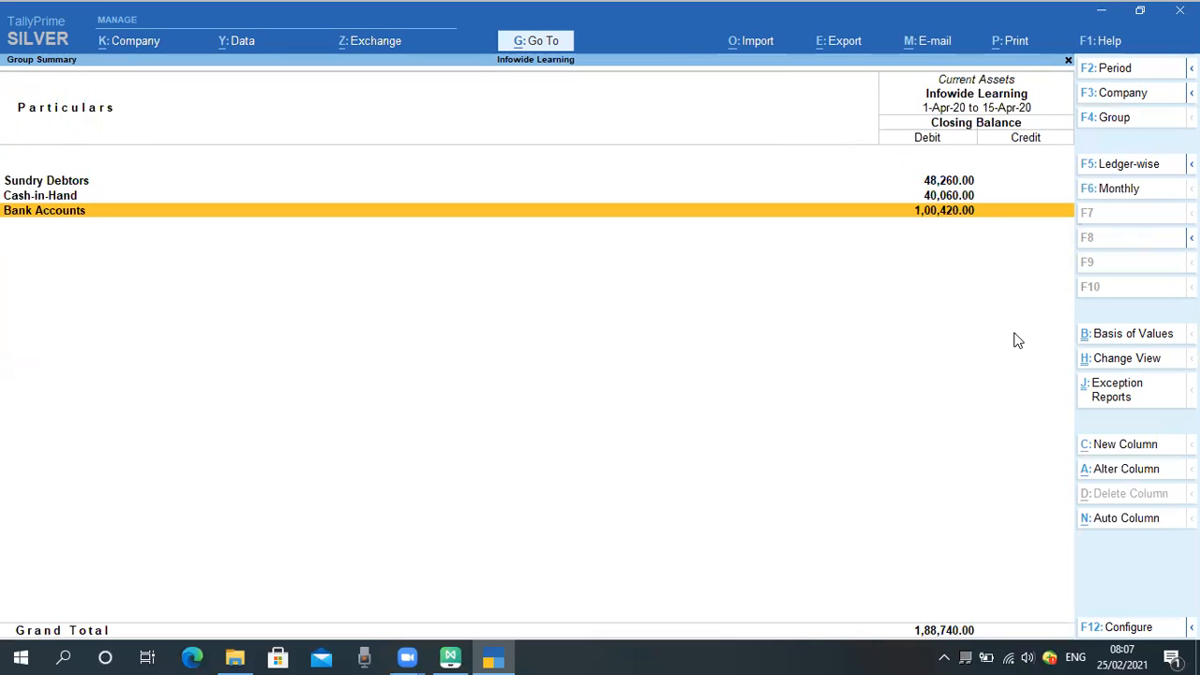
left_click(1106, 13)
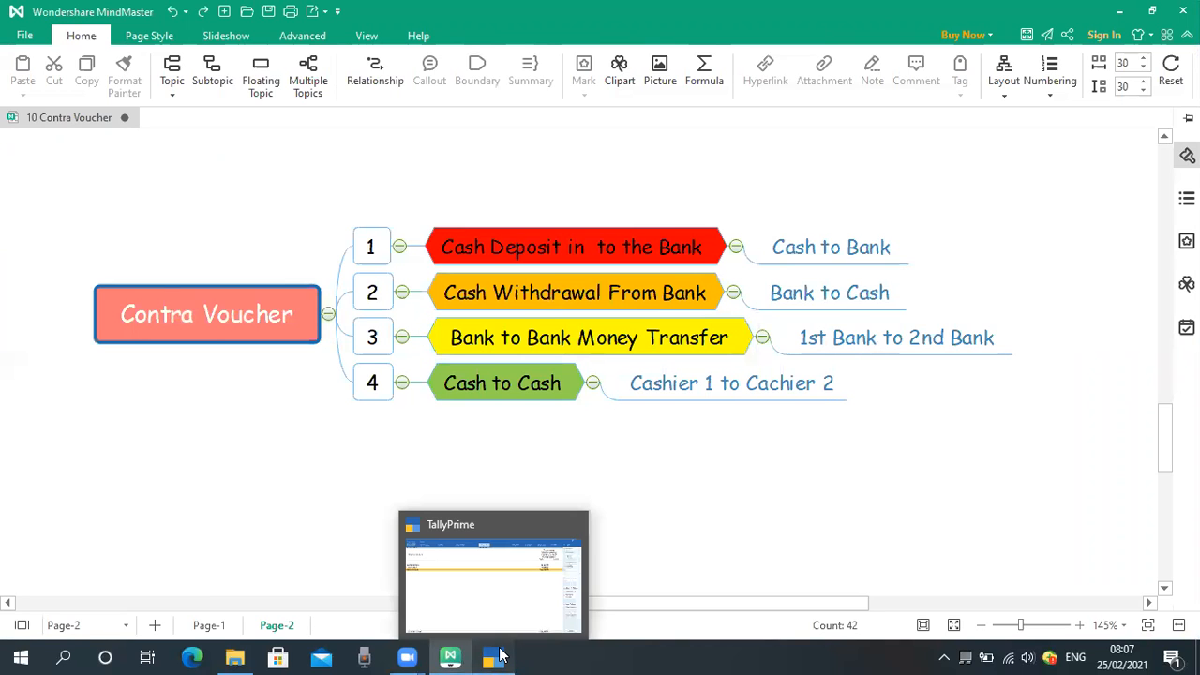
left_click(500, 656)
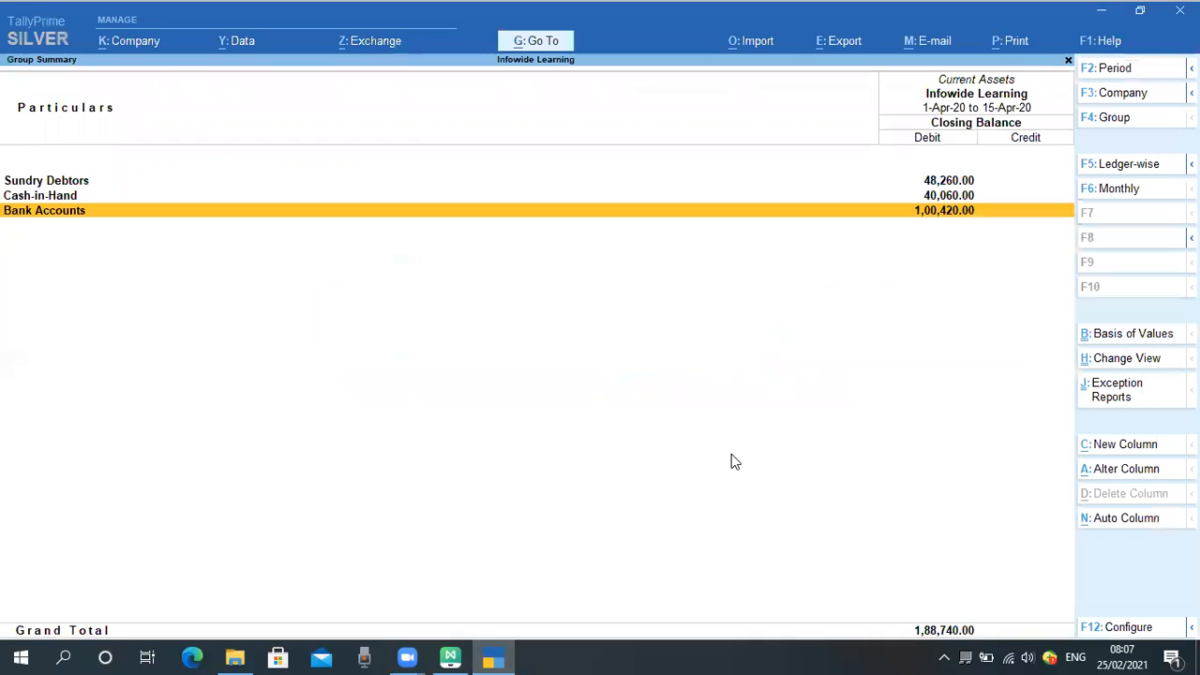
Close the Current Assets summary and the Balance Sheet to return to the Gateway of Tally
key("Escape")
key("Escape")
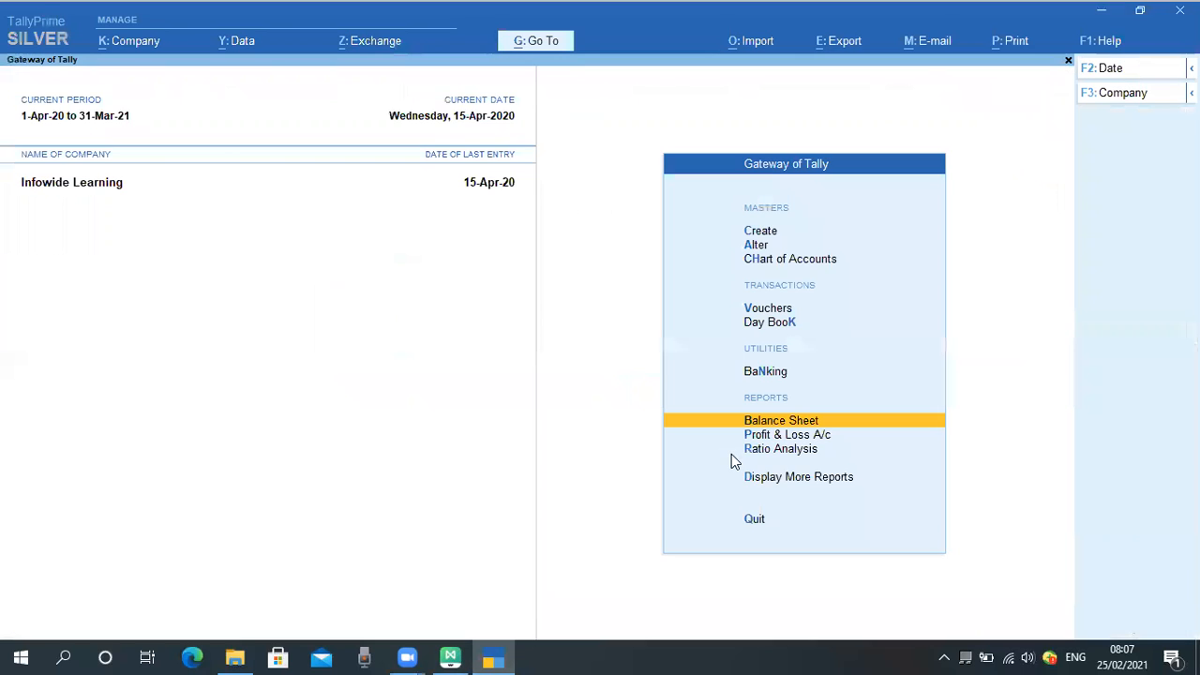
key("Escape")
key("Escape")
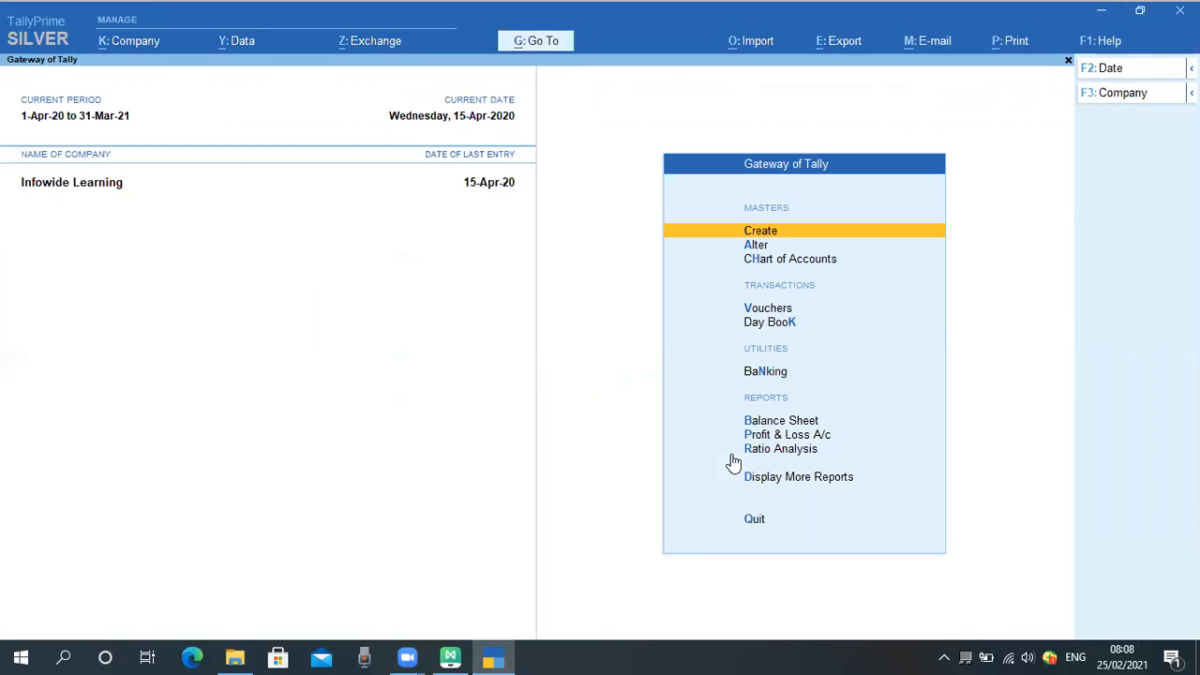
key("Return")
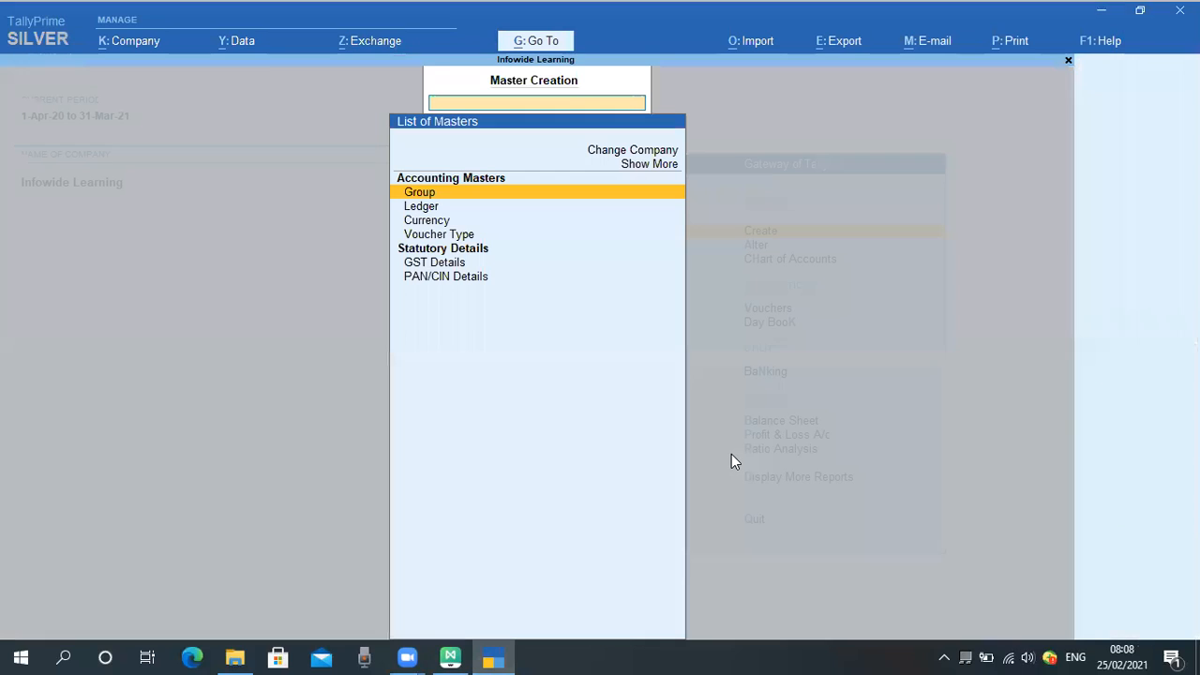
key("Down")
key("Escape")
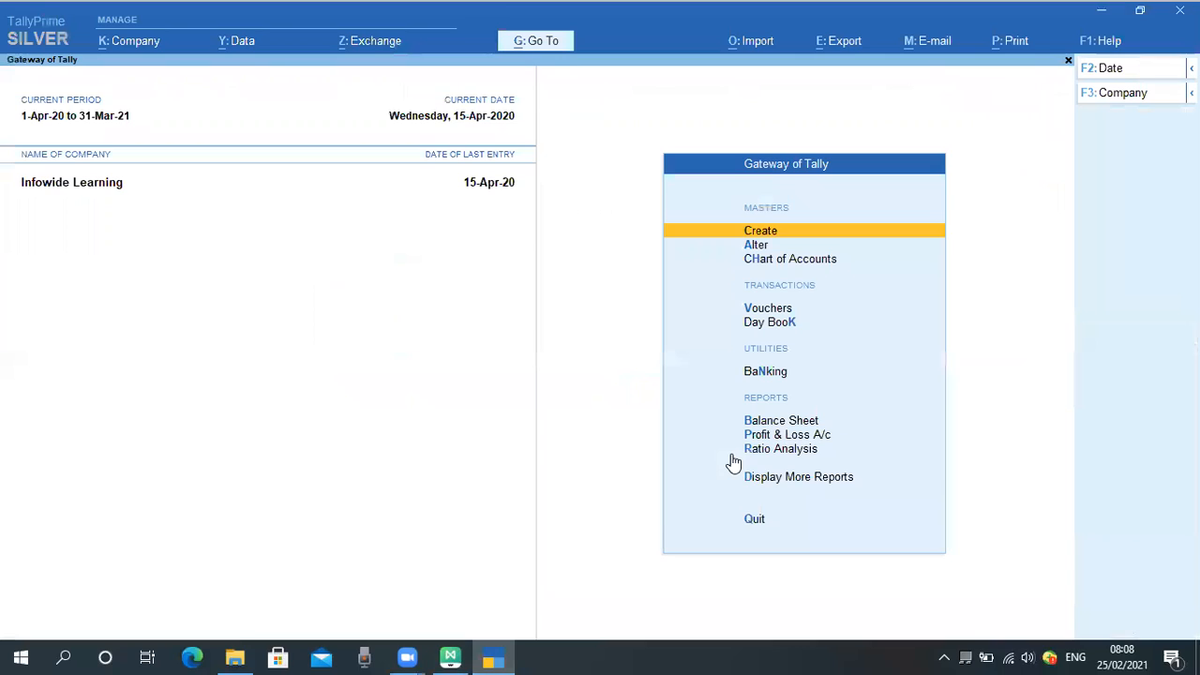
Start creating a new Ledger master from the Gateway of Tally
key("Down")
key("Up")
key("Return")
key("Down")
key("Up")
key("Down")
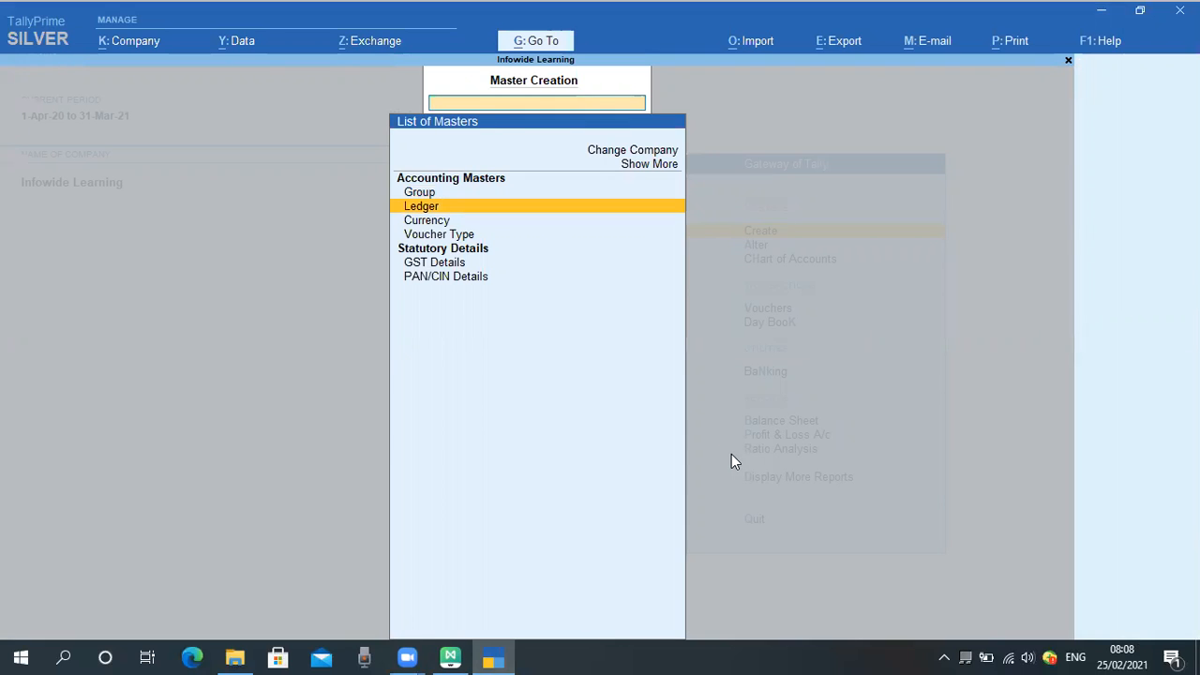
key("Return")
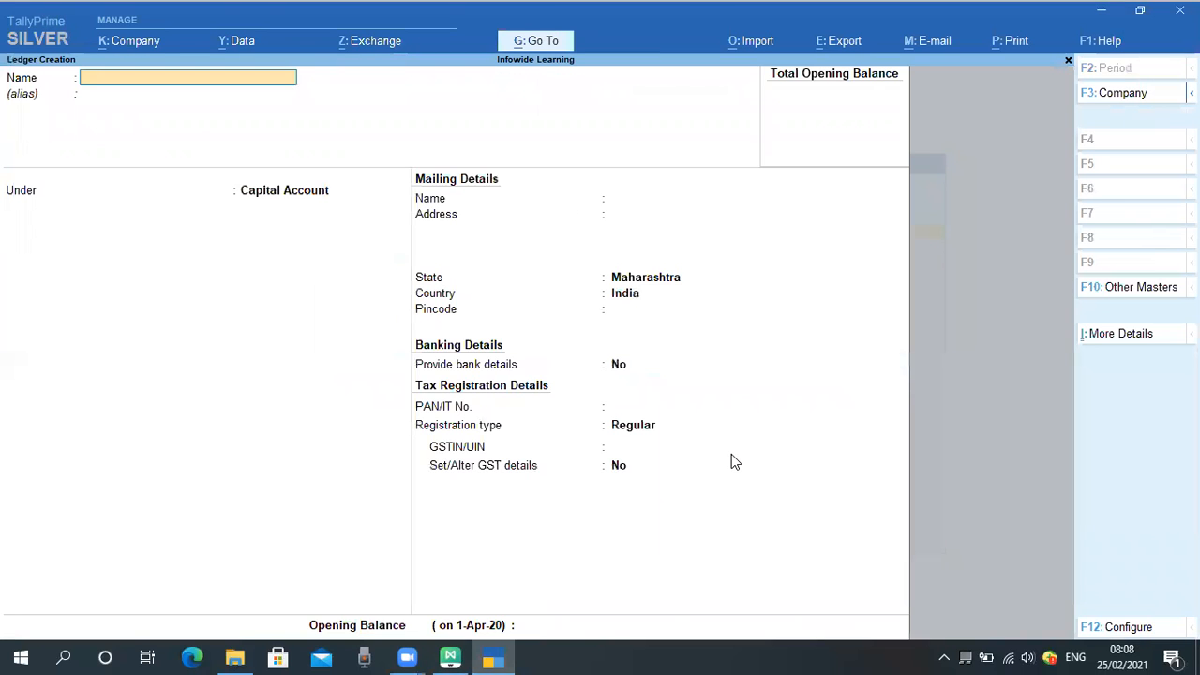
Name the ledger "Axis Bank Current A/c" followed by the account number, and place it under the Bank Accounts group
type("Axis Bank Curre")
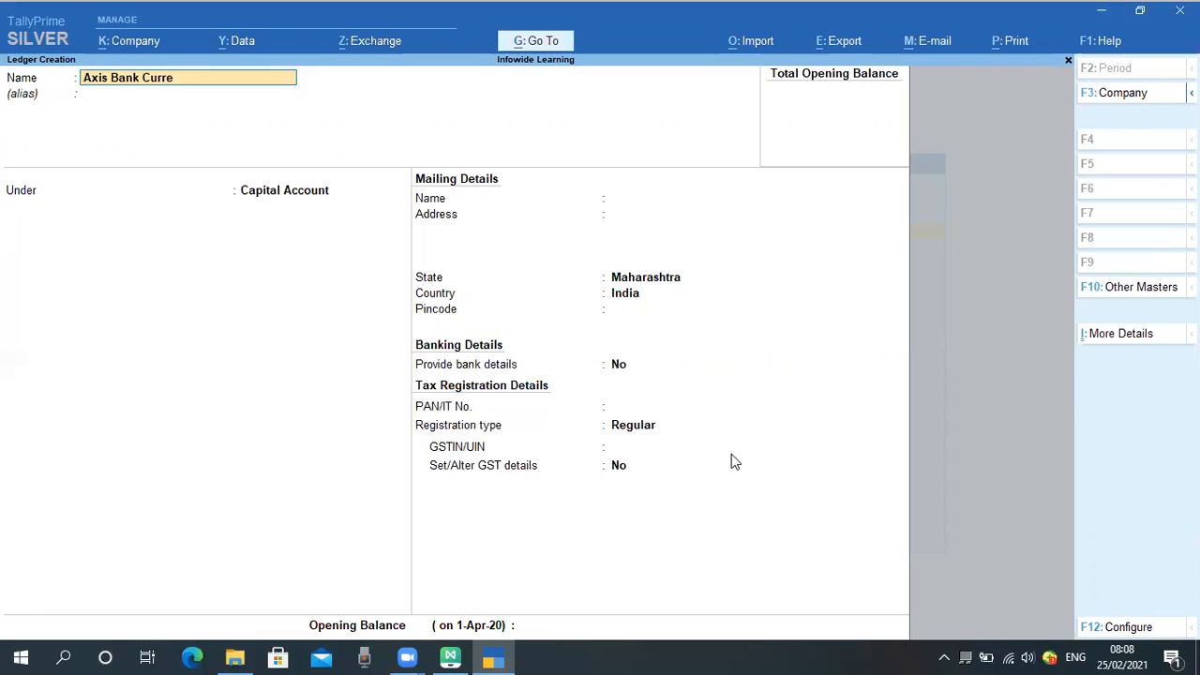
type("nt A/c 9876")
key("Return")
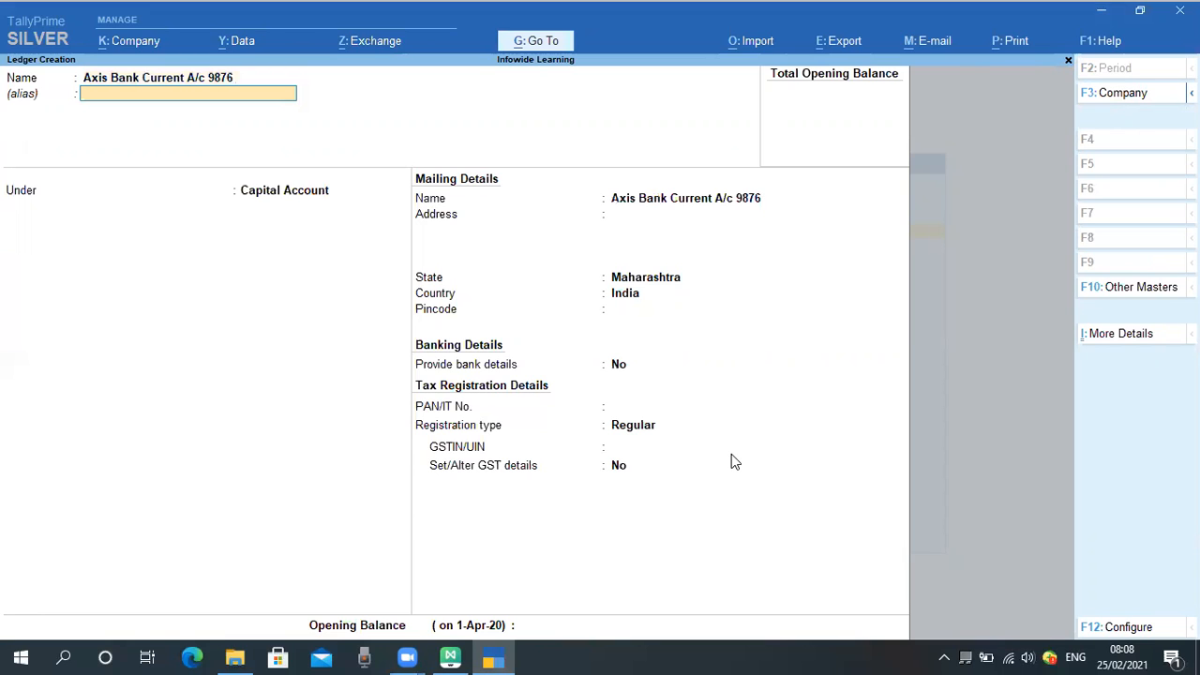
key("Return")
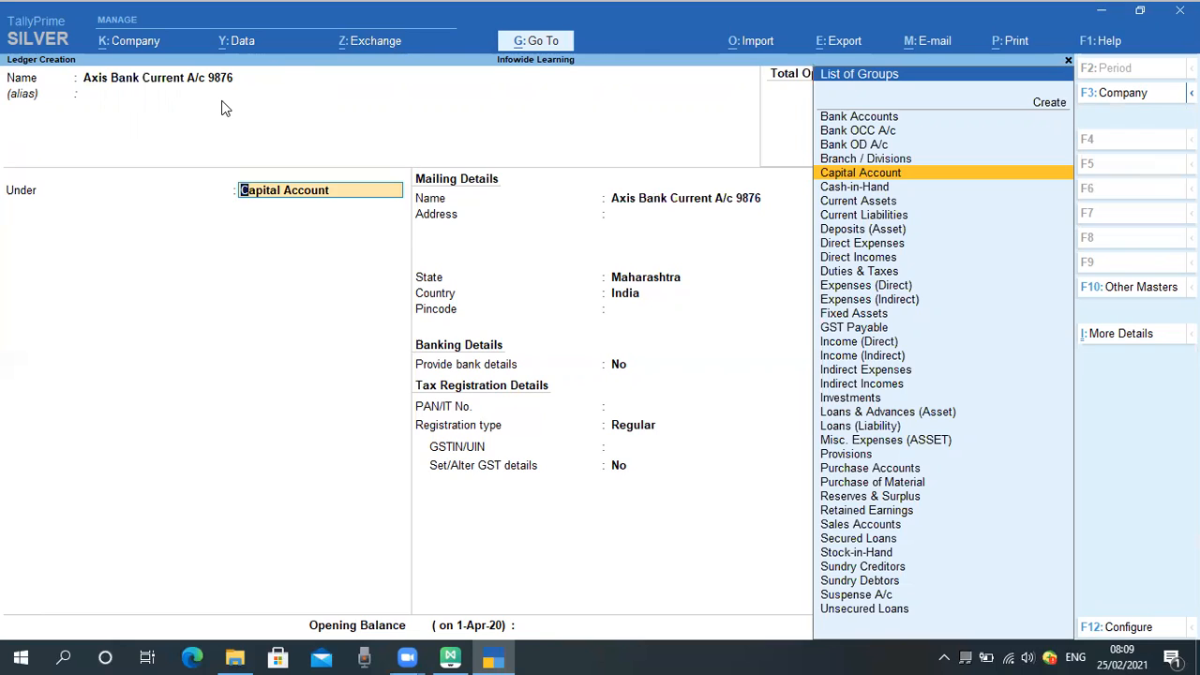
type("Ba")
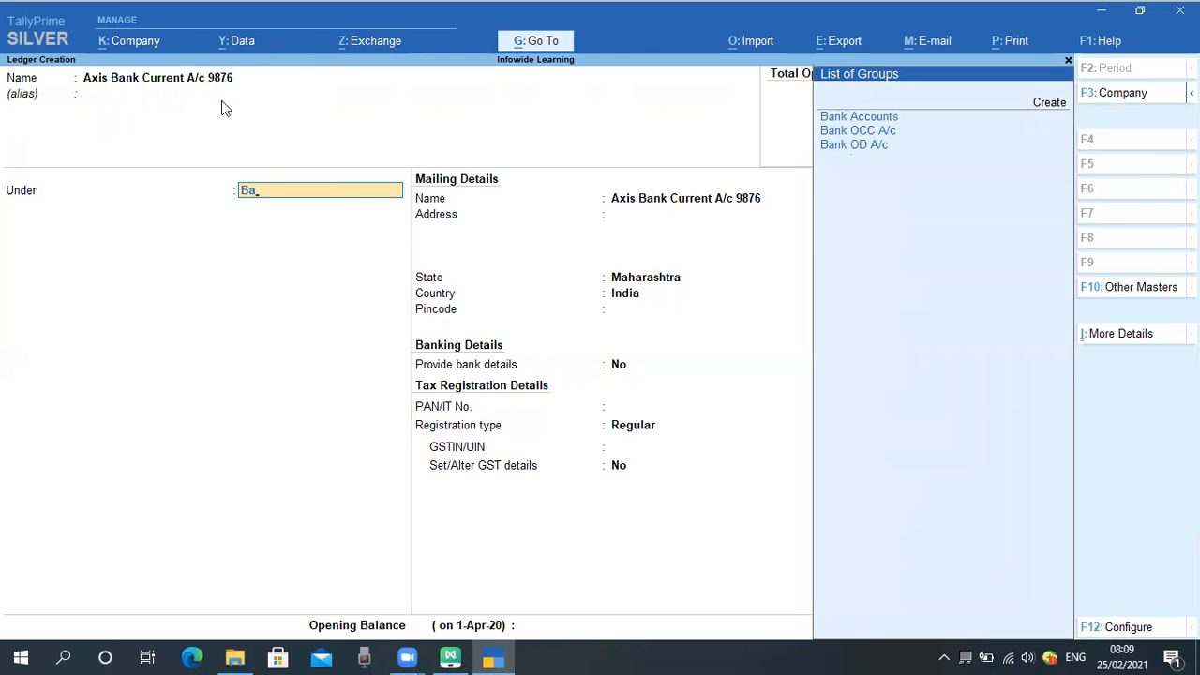
key("Return")
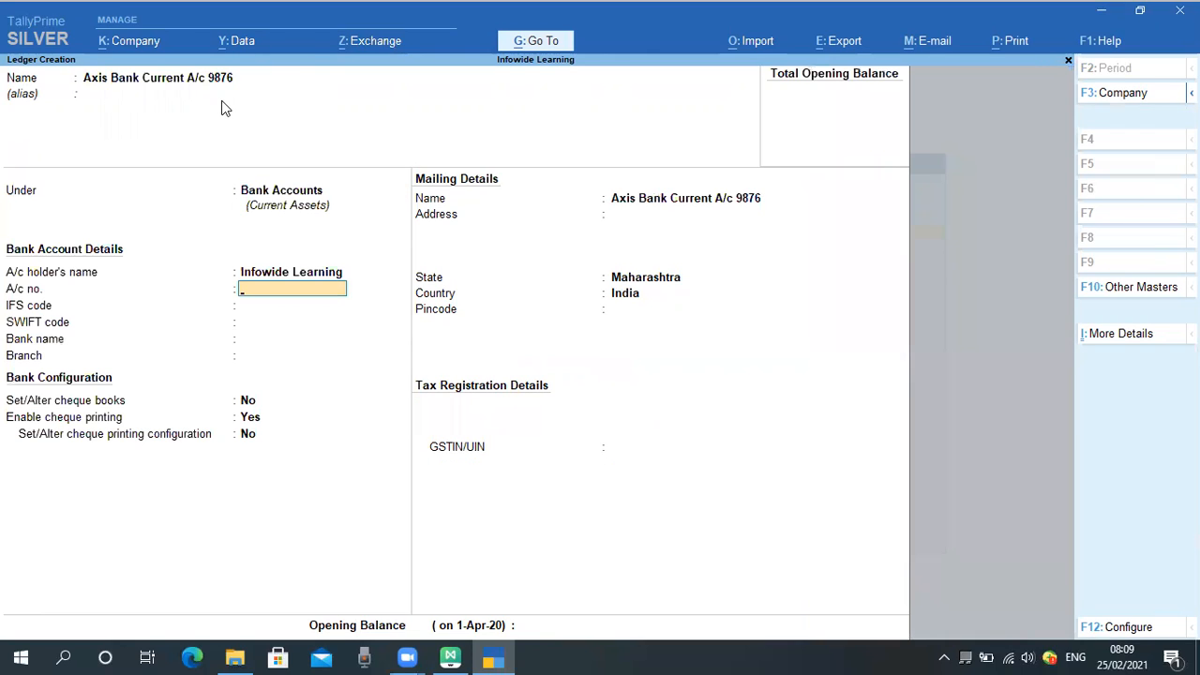
Enter the bank account number, leave the IFS and SWIFT codes blank, and set the bank name to Not Applicable
type("9876")
key("Return")
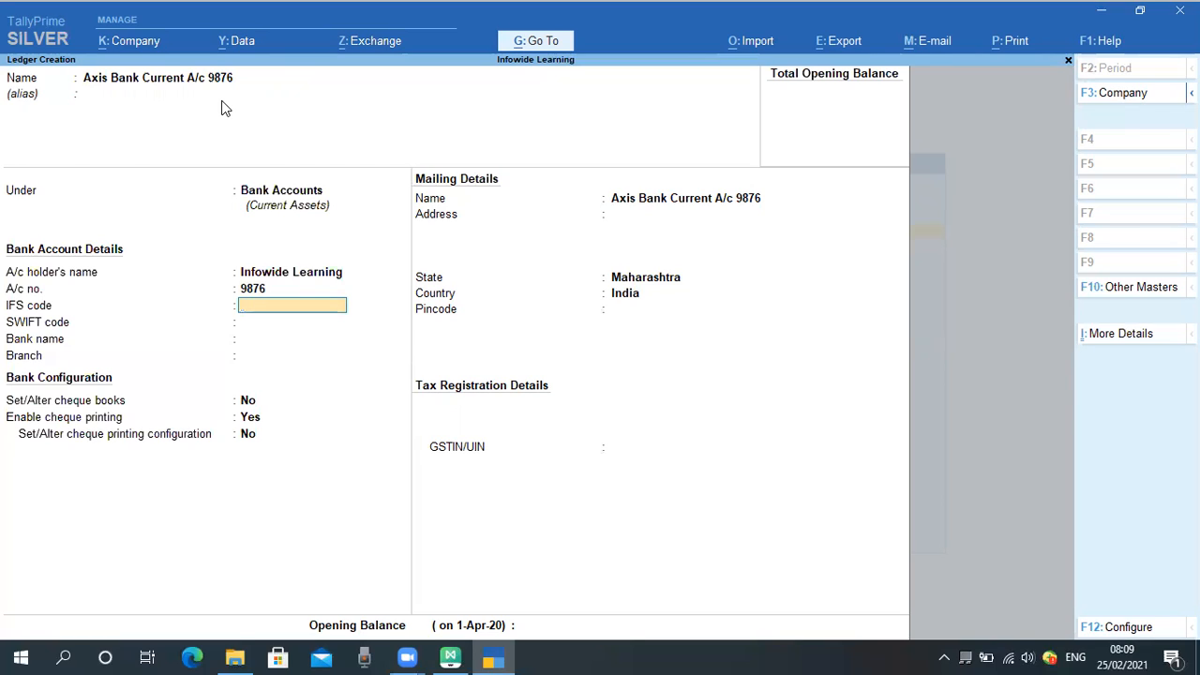
key("Return")
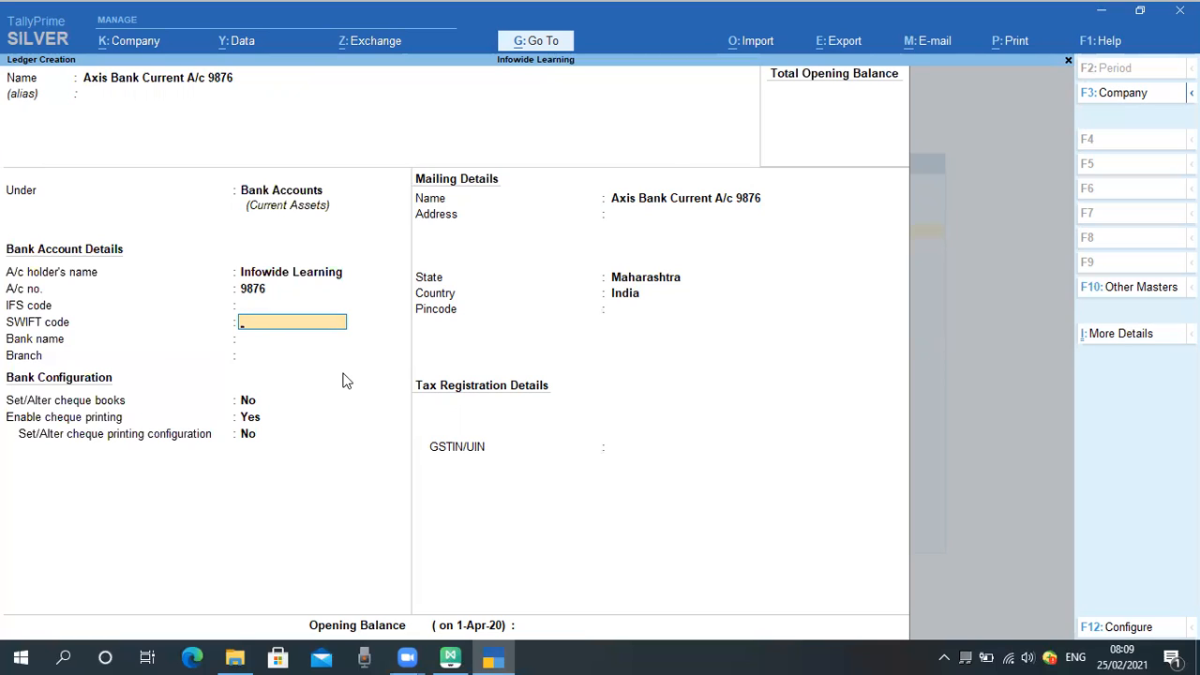
key("Return")
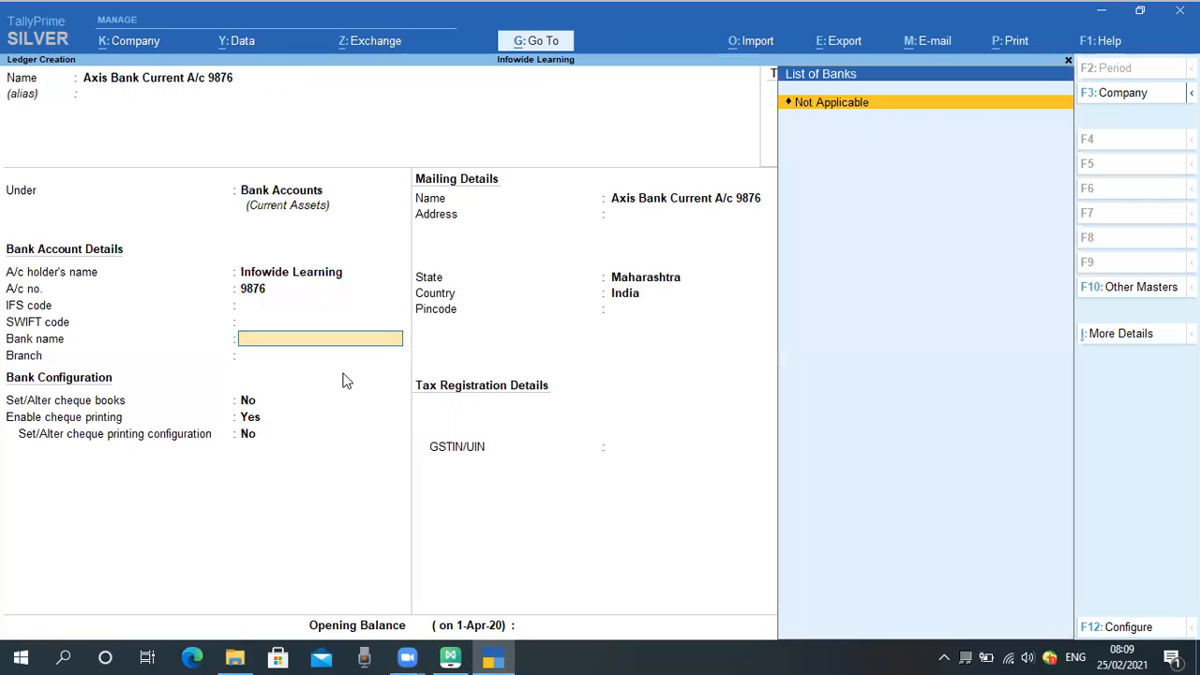
type("A")
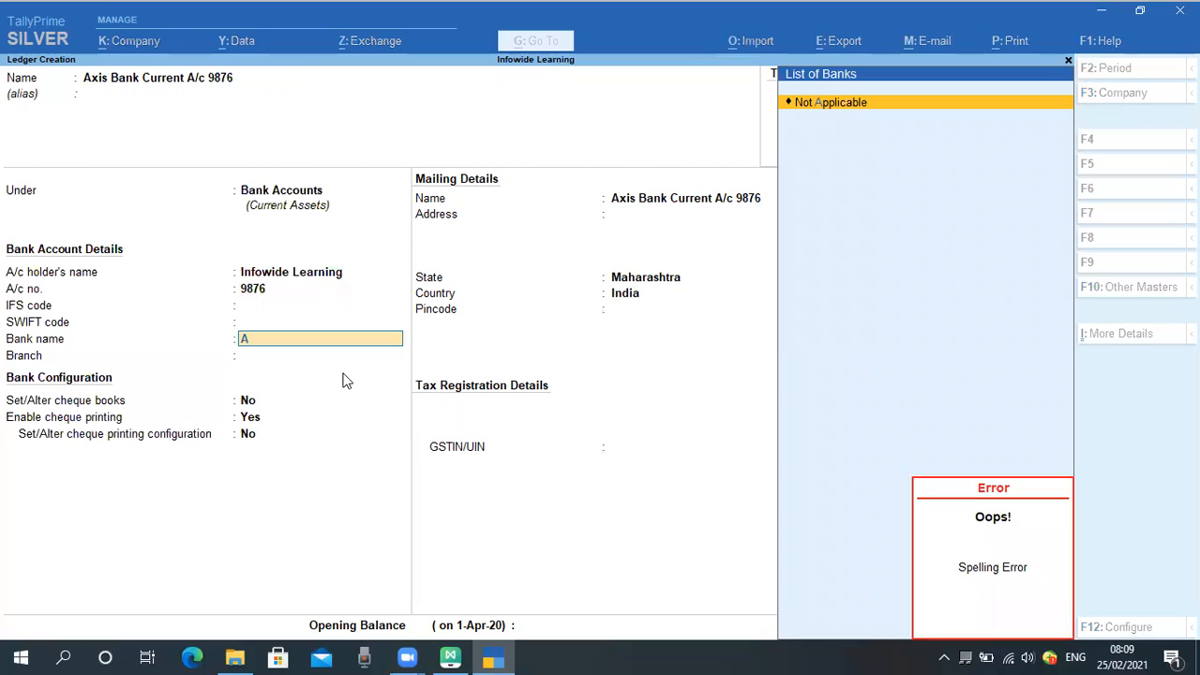
key("BackSpace")
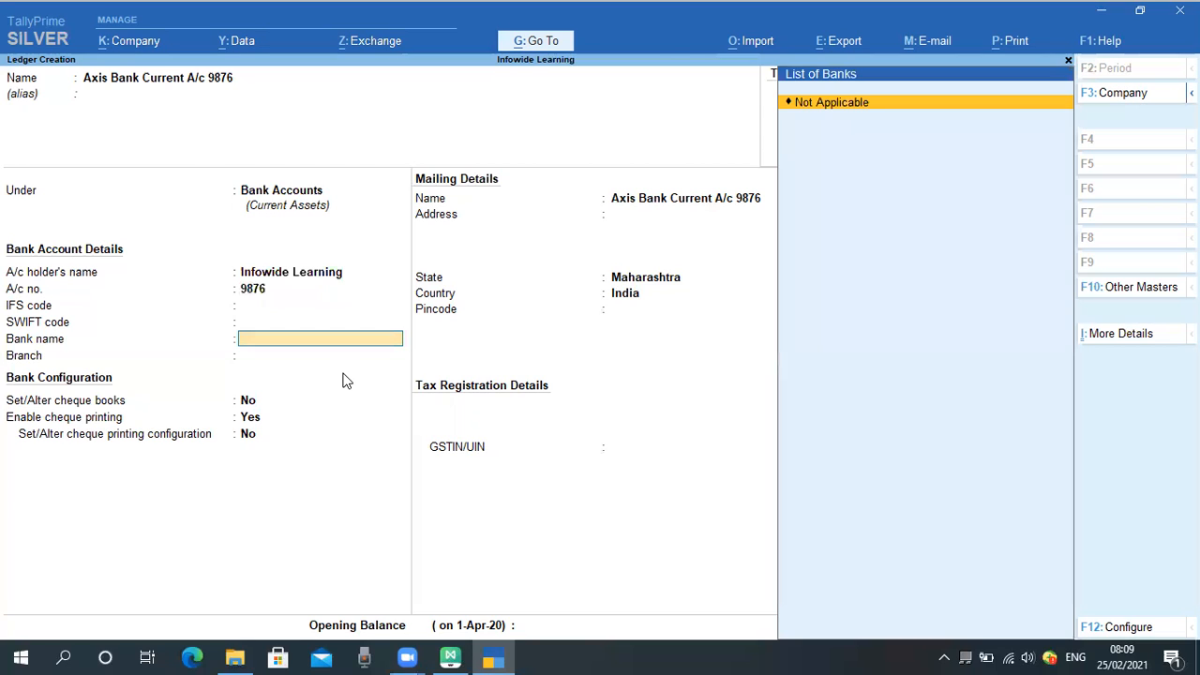
key("Return")
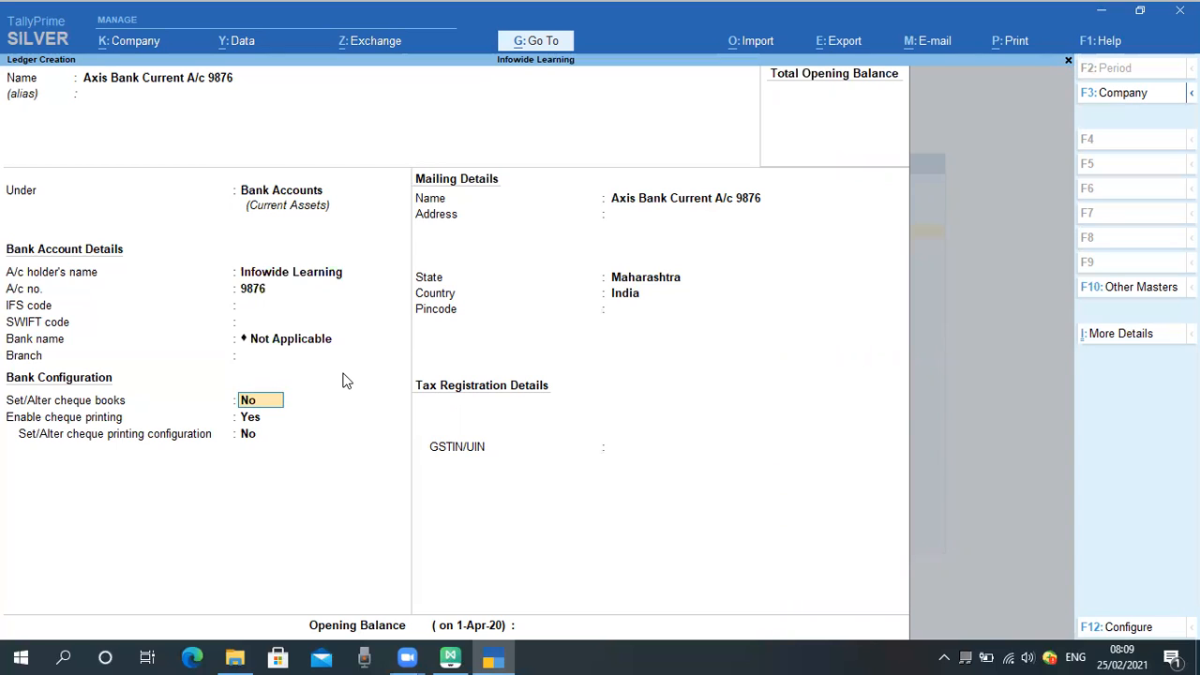
Keep the default cheque and mailing settings, leave GSTIN/UIN and the opening balance blank, and save the Axis Bank ledger
key("Return")
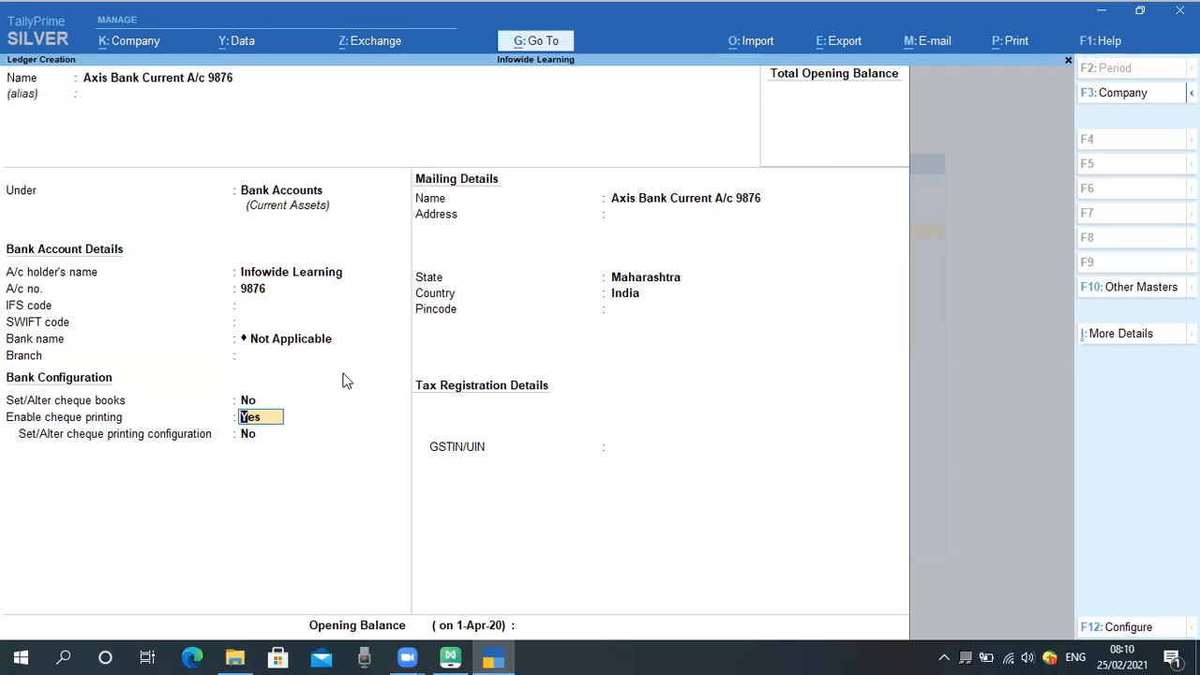
key("Return")
key("Return")
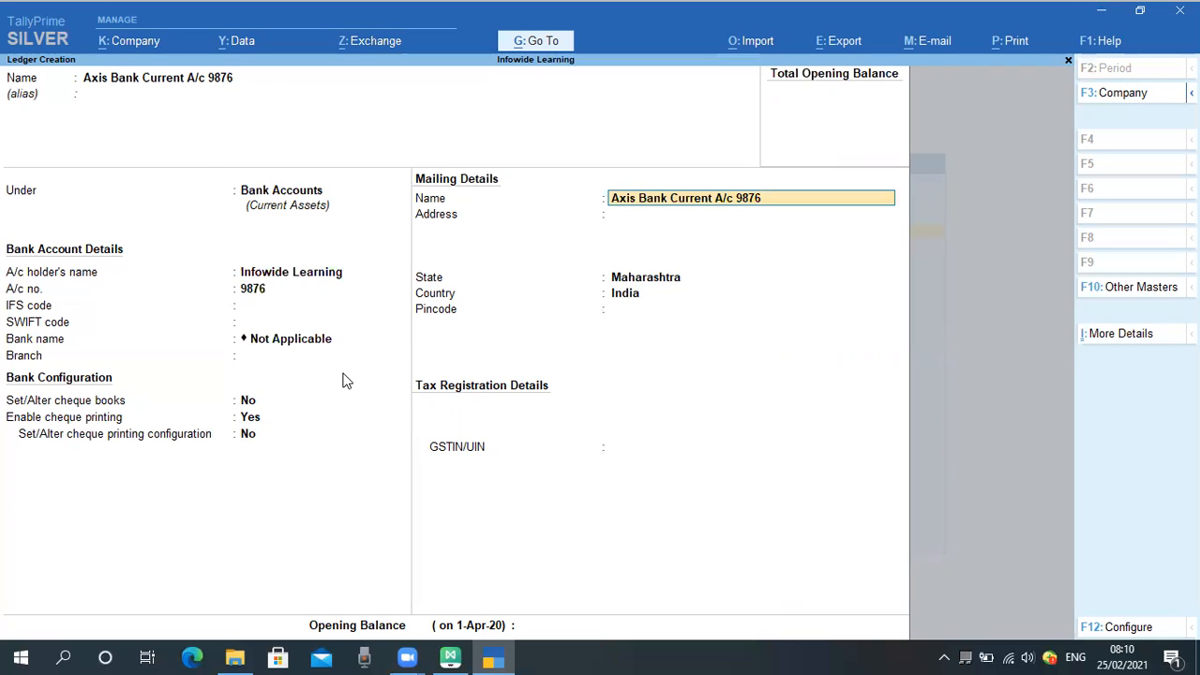
key("Return")
key("Return")
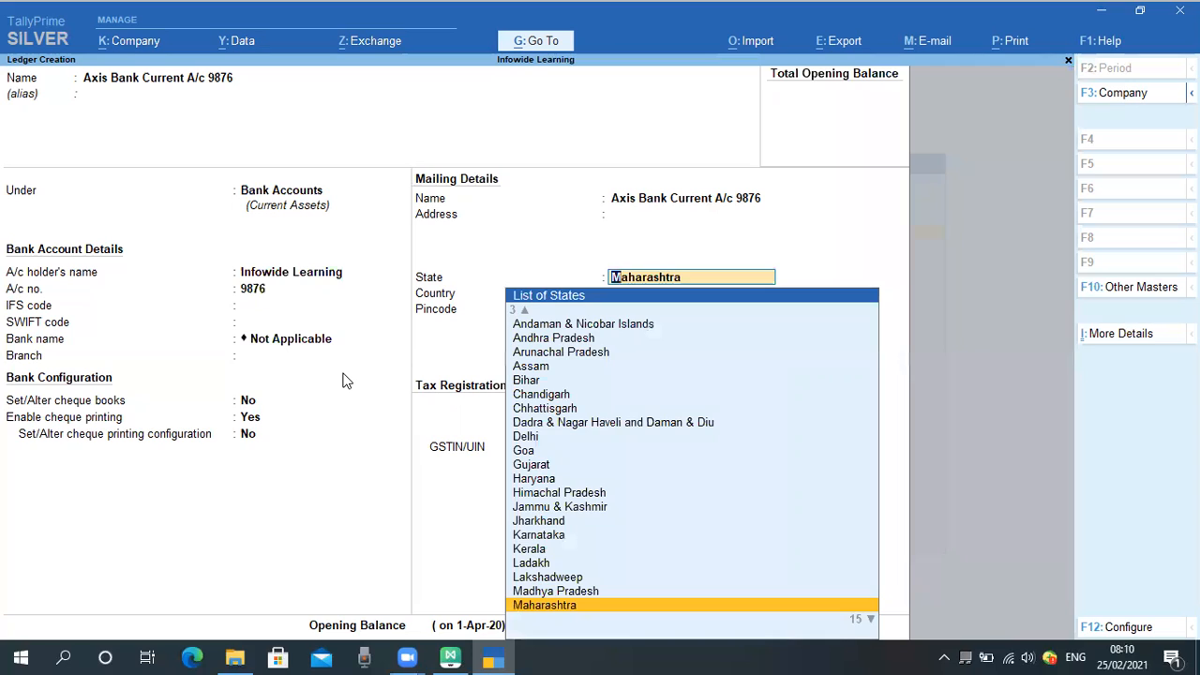
key("Return")
key("Return")
key("Return")
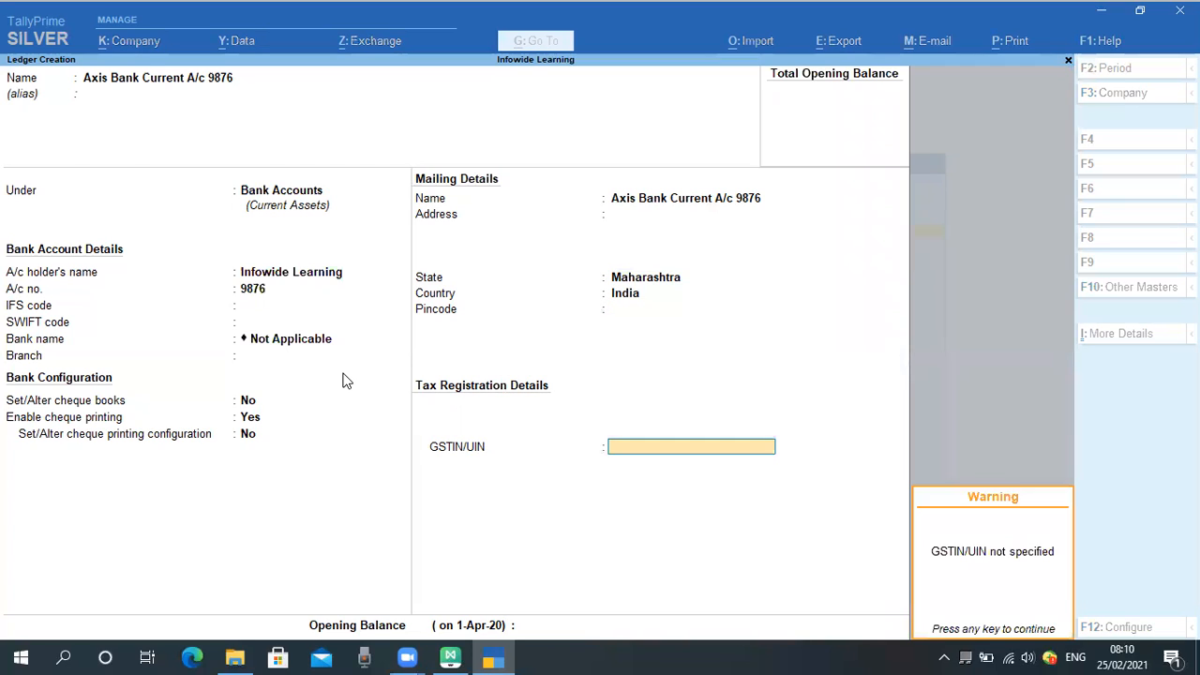
key("Return")
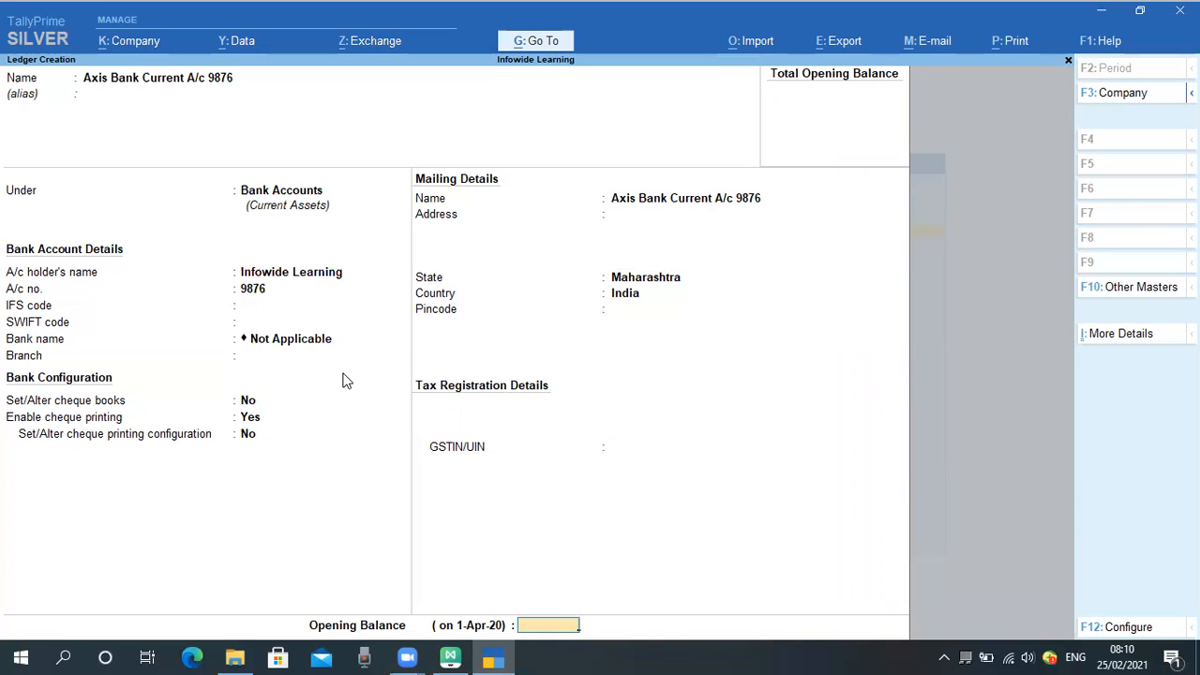
key("Return")
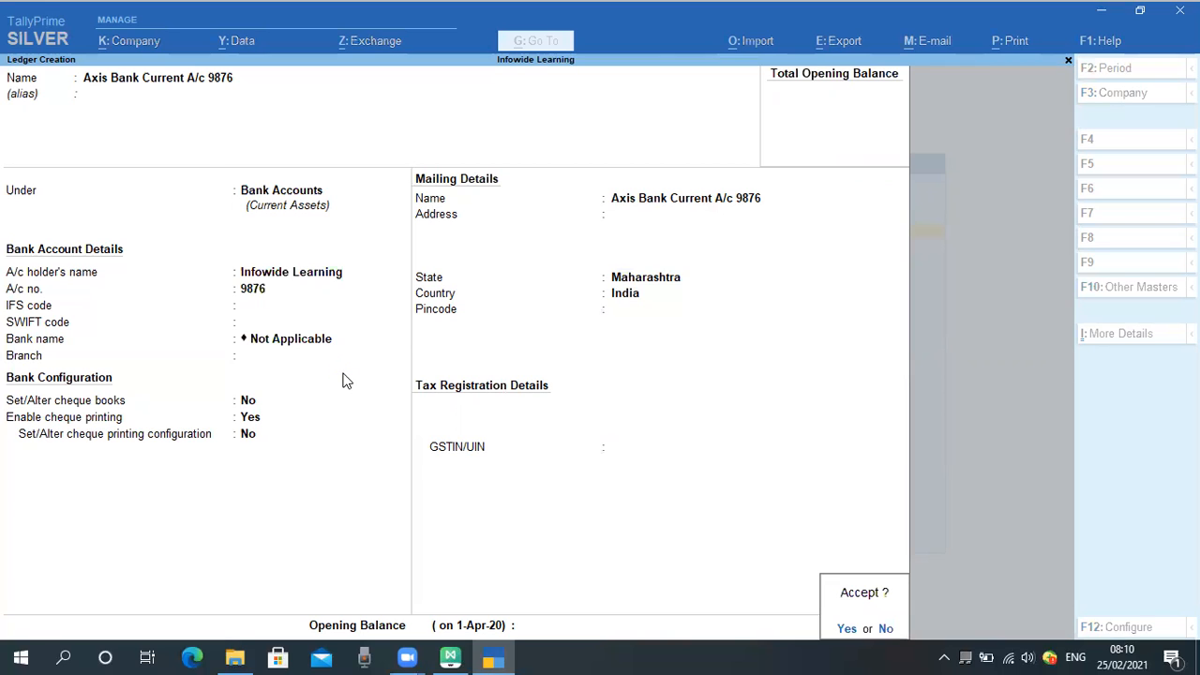
key("Return")
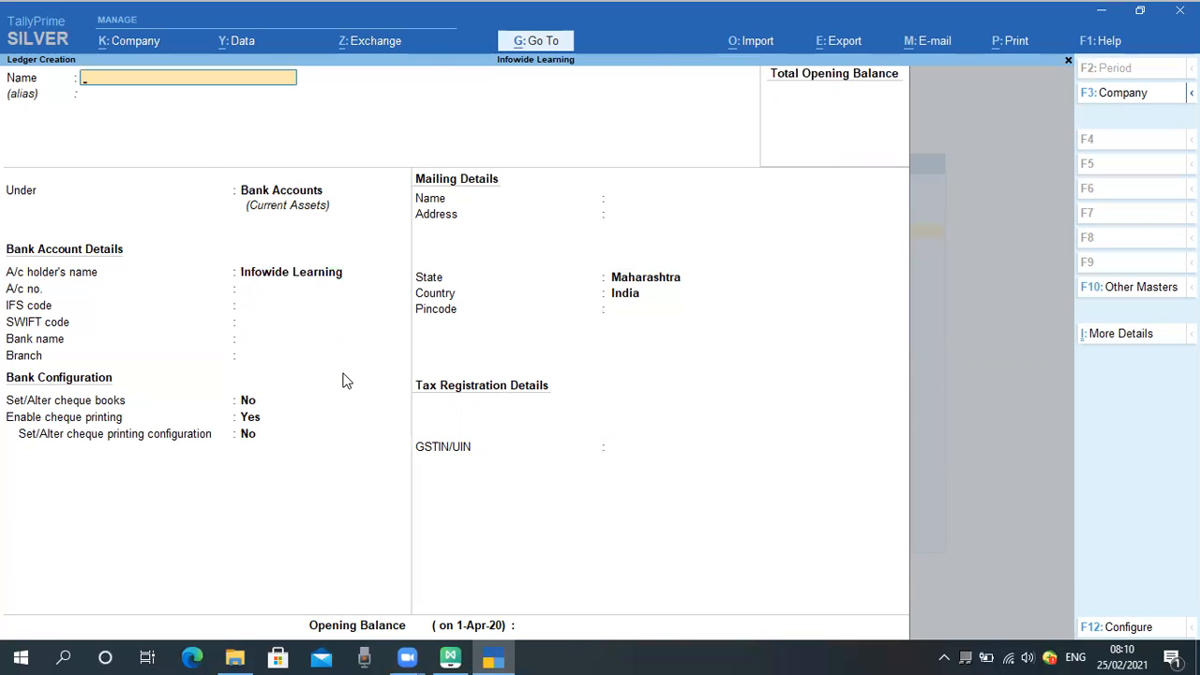
Leave ledger creation and open a new contra voucher from the Gateway of Tally
key("Escape")
key("Escape")
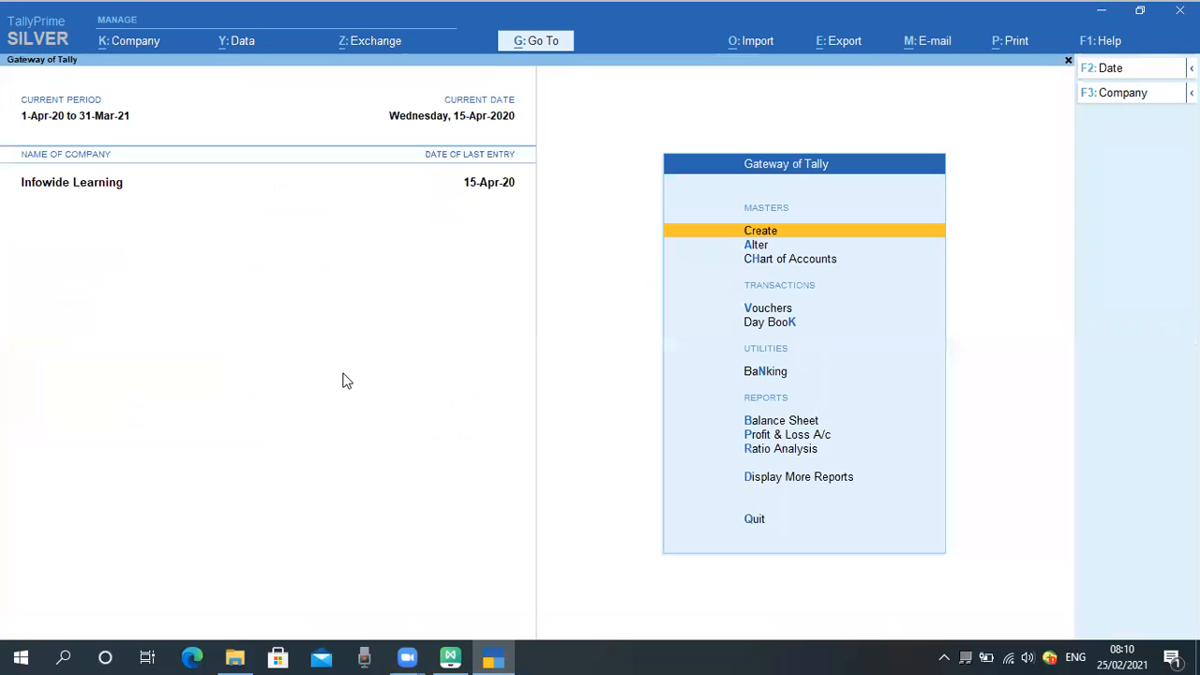
key("Escape")
key("Escape")
key("Down")
key("Down")
key("Down")
key("Down")
key("Up")
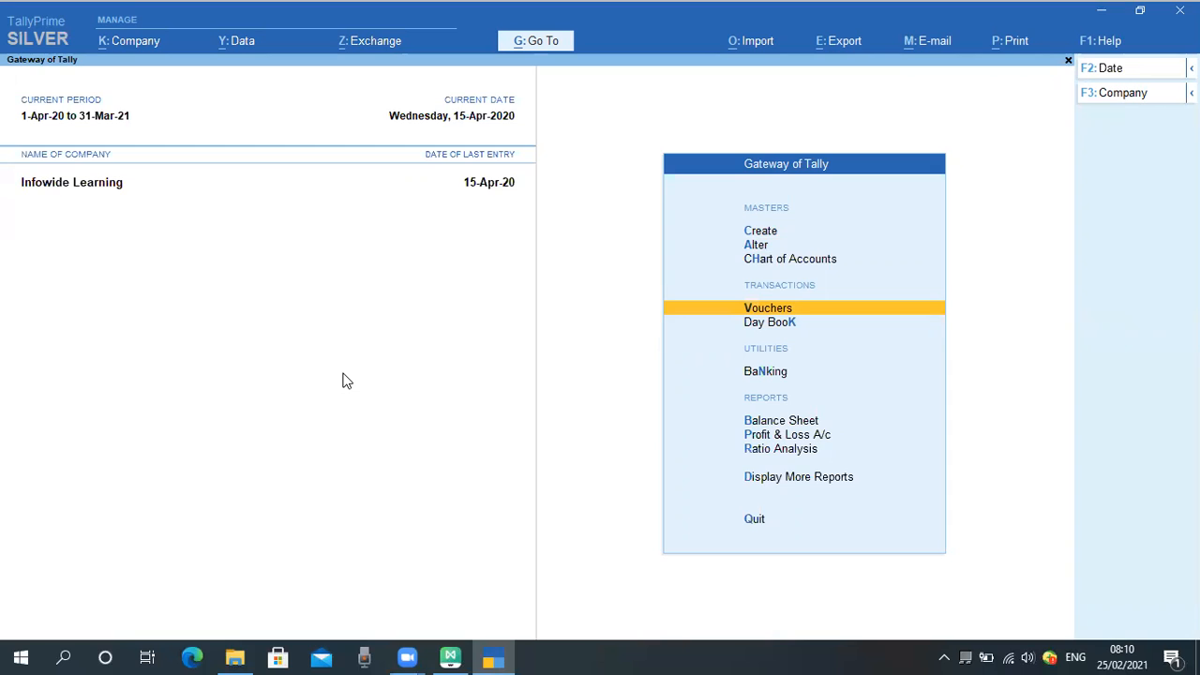
key("Return")
key("Escape")
key("Return")
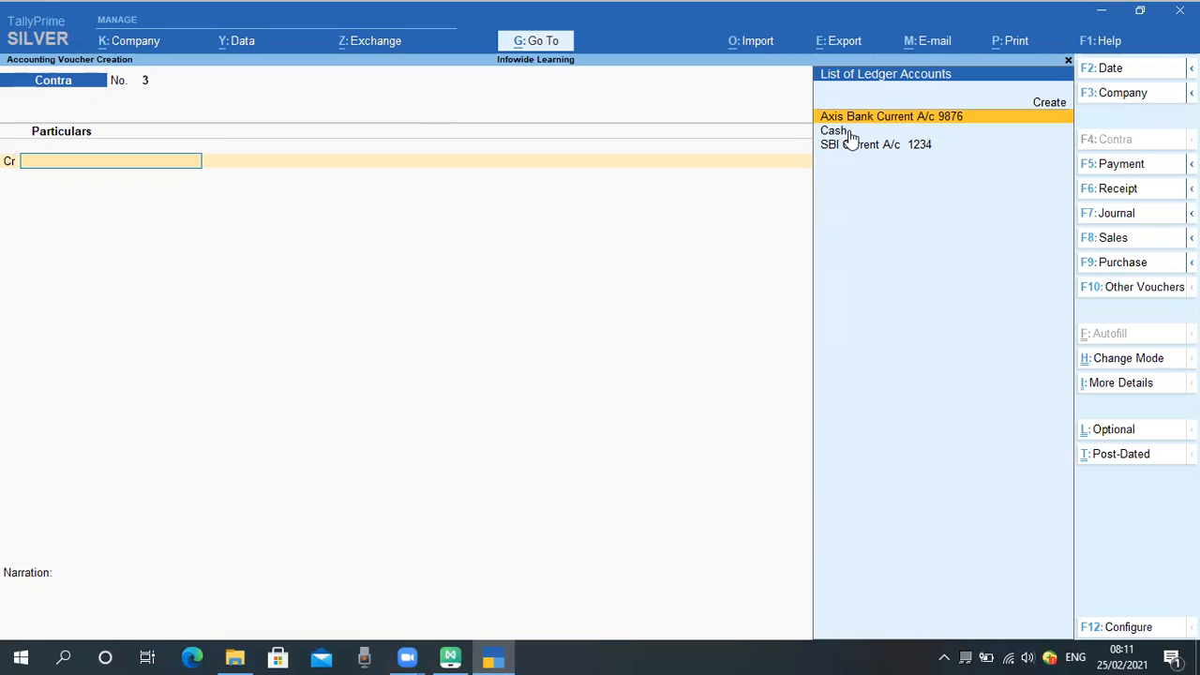
Date the contra voucher 16-4-2020 and credit the Axis Bank current account with 50000
key("F2")
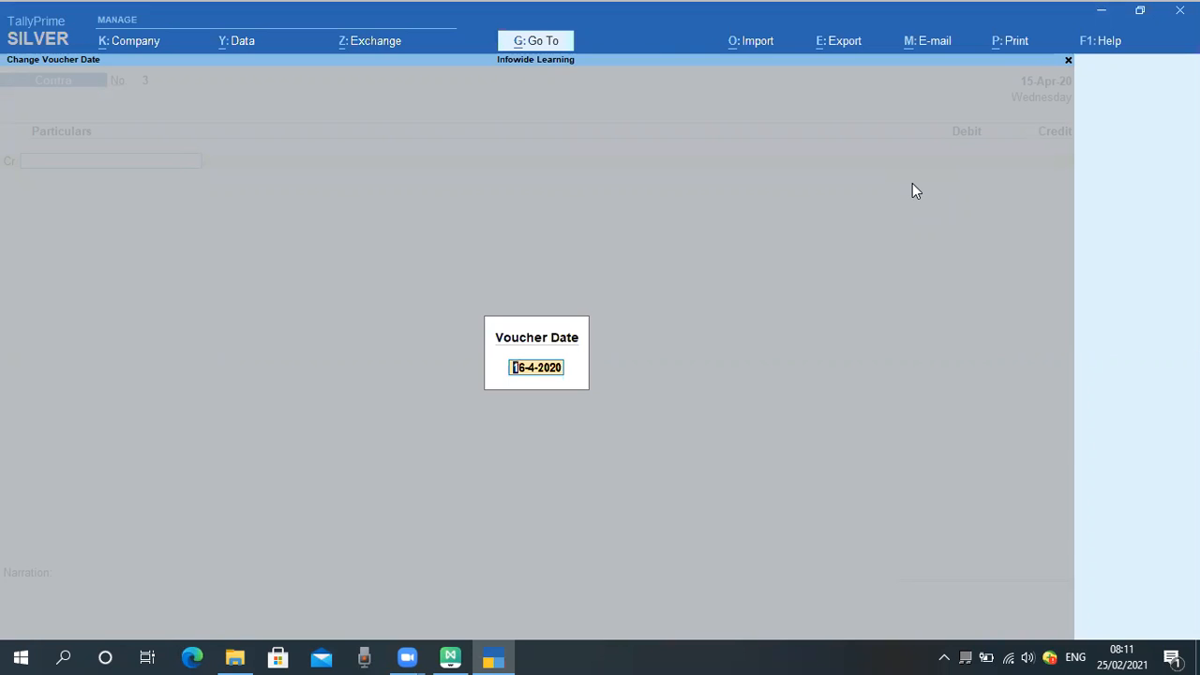
key("Return")
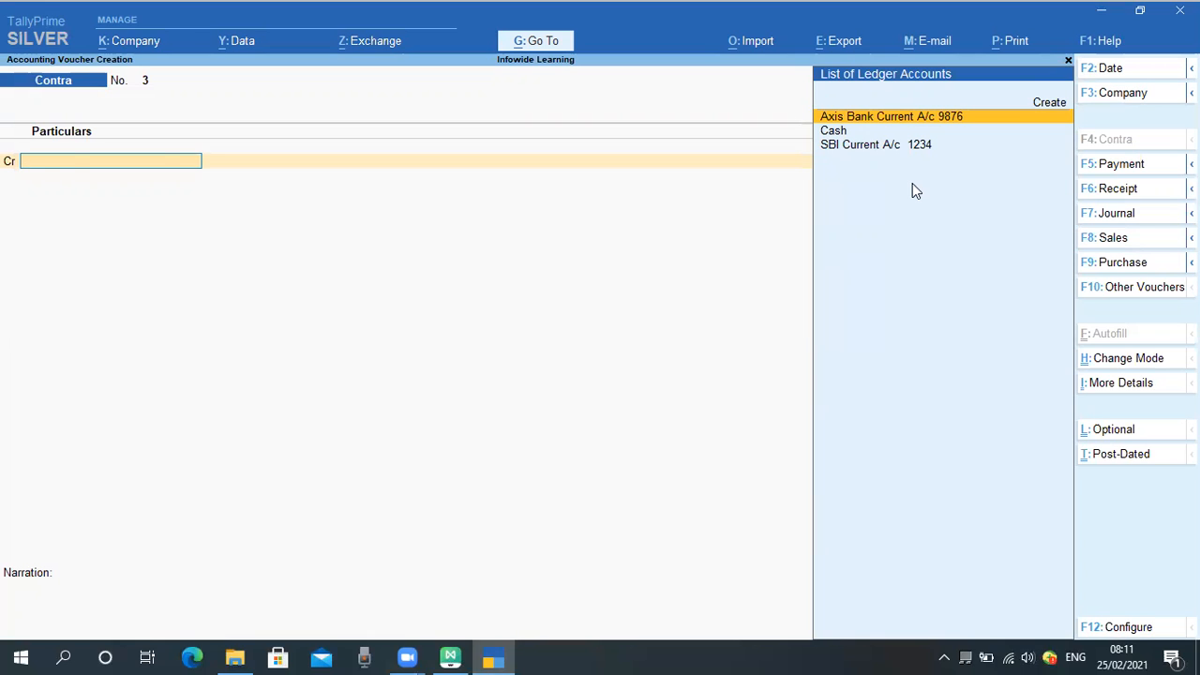
key("Return")
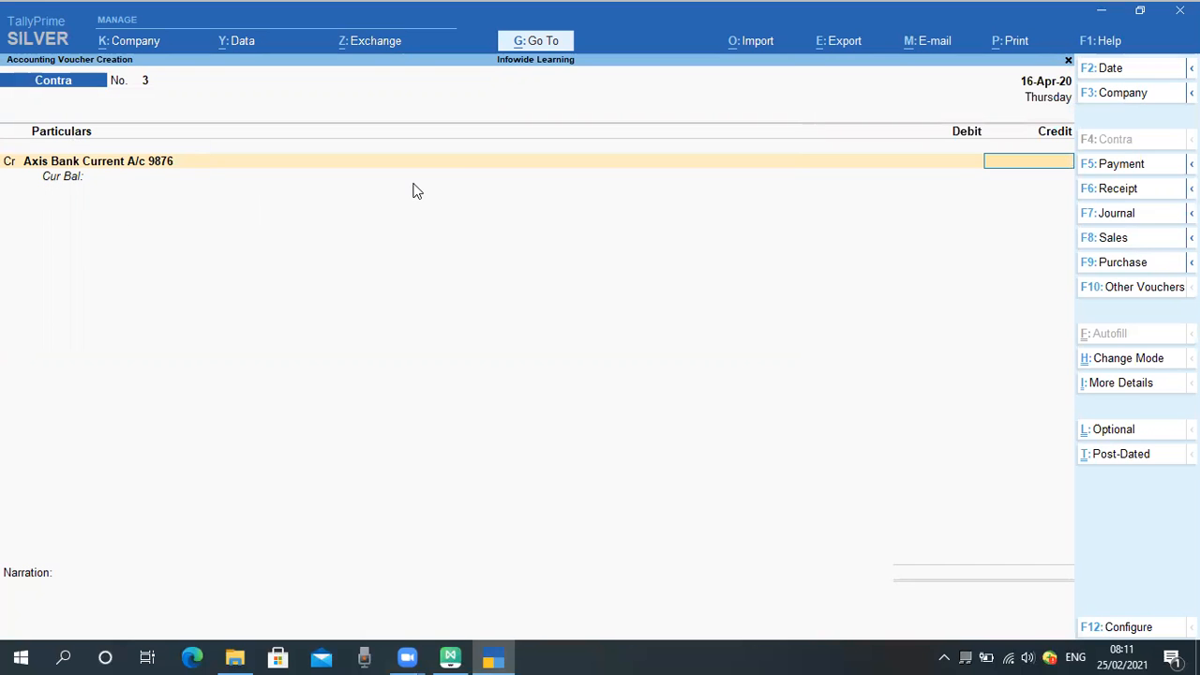
type("50000")
key("Return")
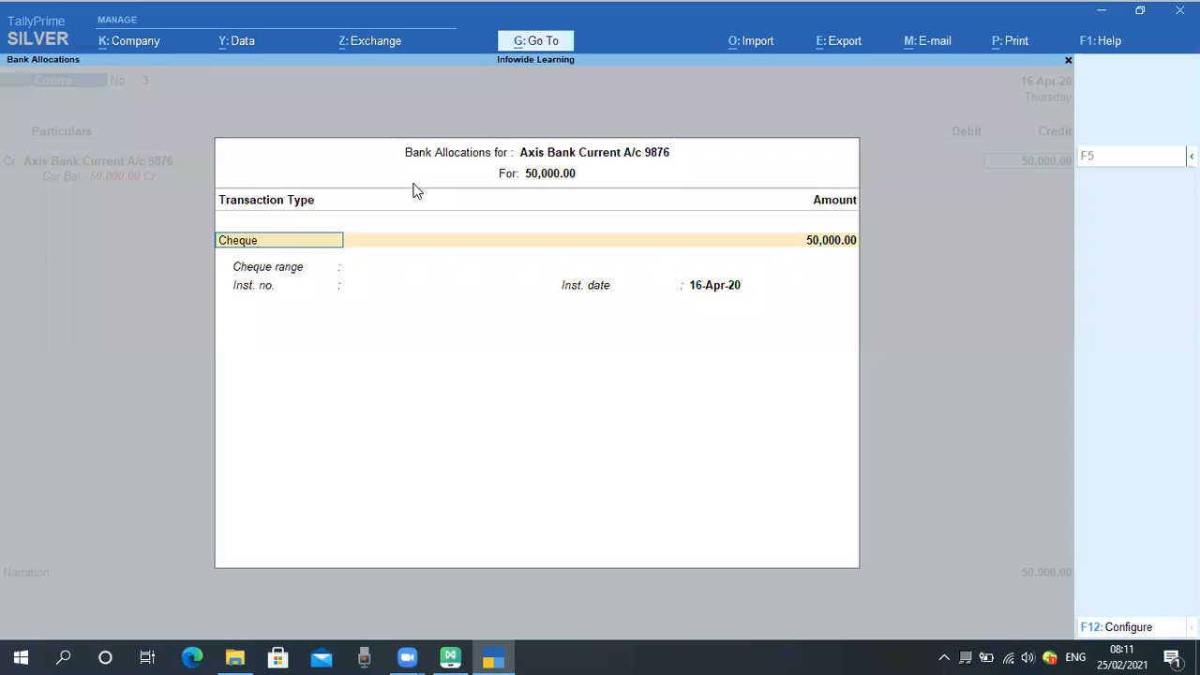
Allocate the Axis Bank credit as a Cheque with range Not Applicable, instrument number 147258 and instrument date 16-Apr-20
key("Return")
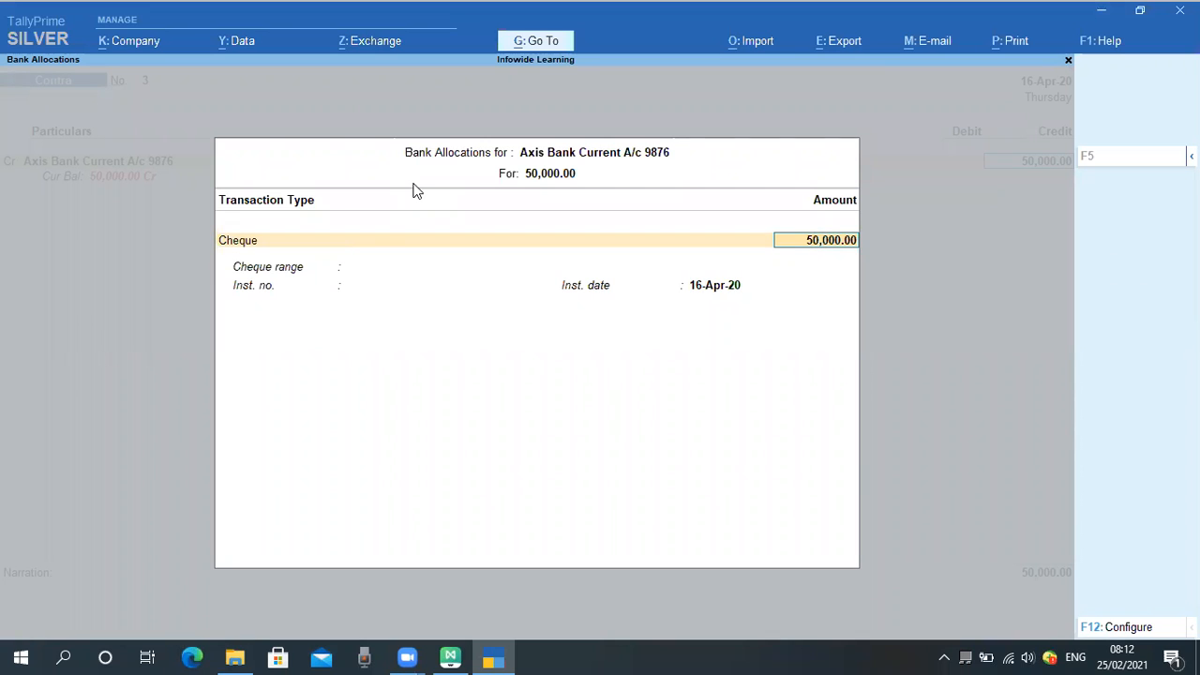
key("Return")
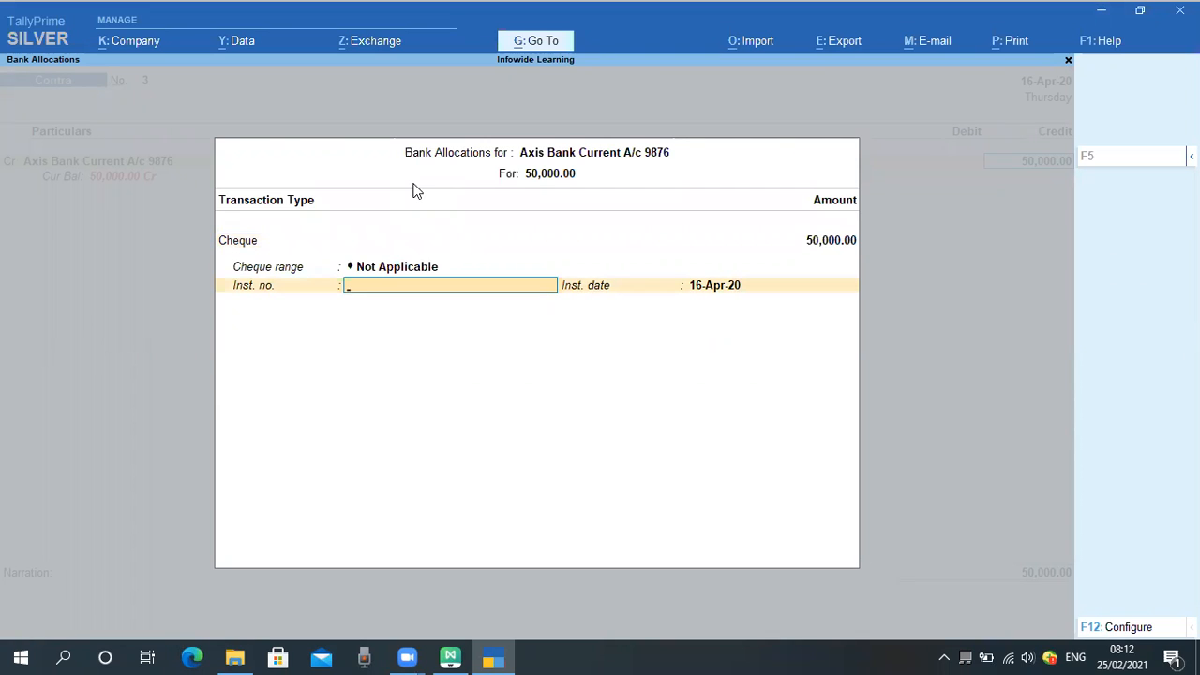
type("147258")
key("Return")
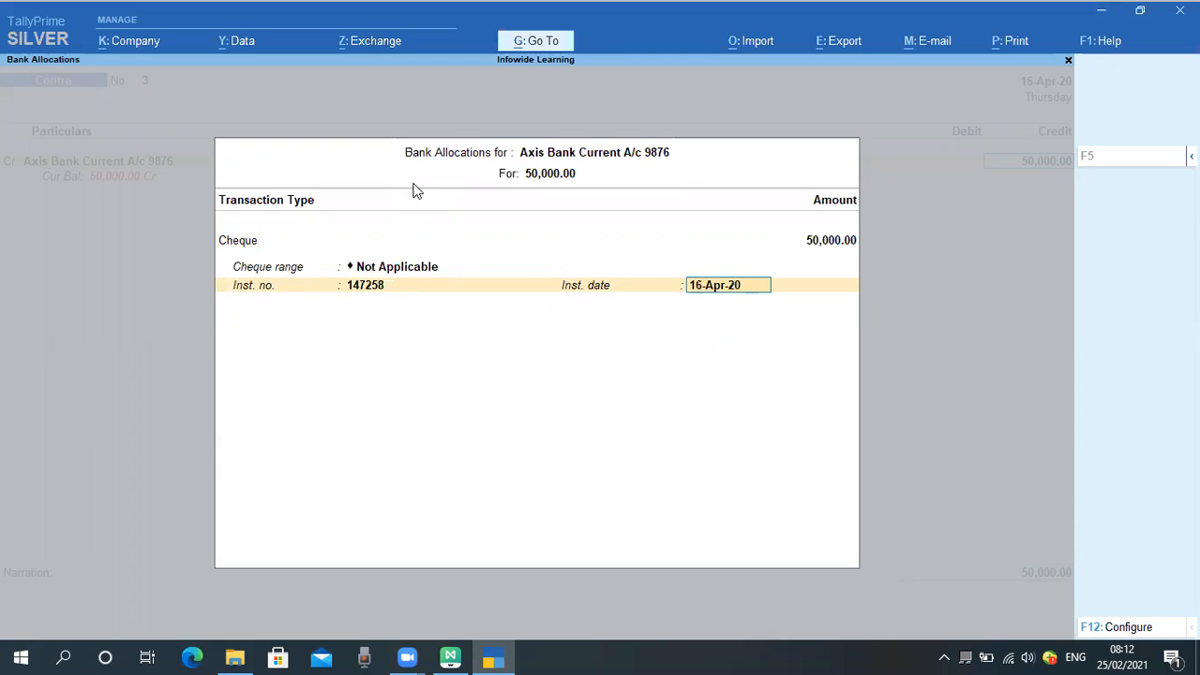
key("Return")
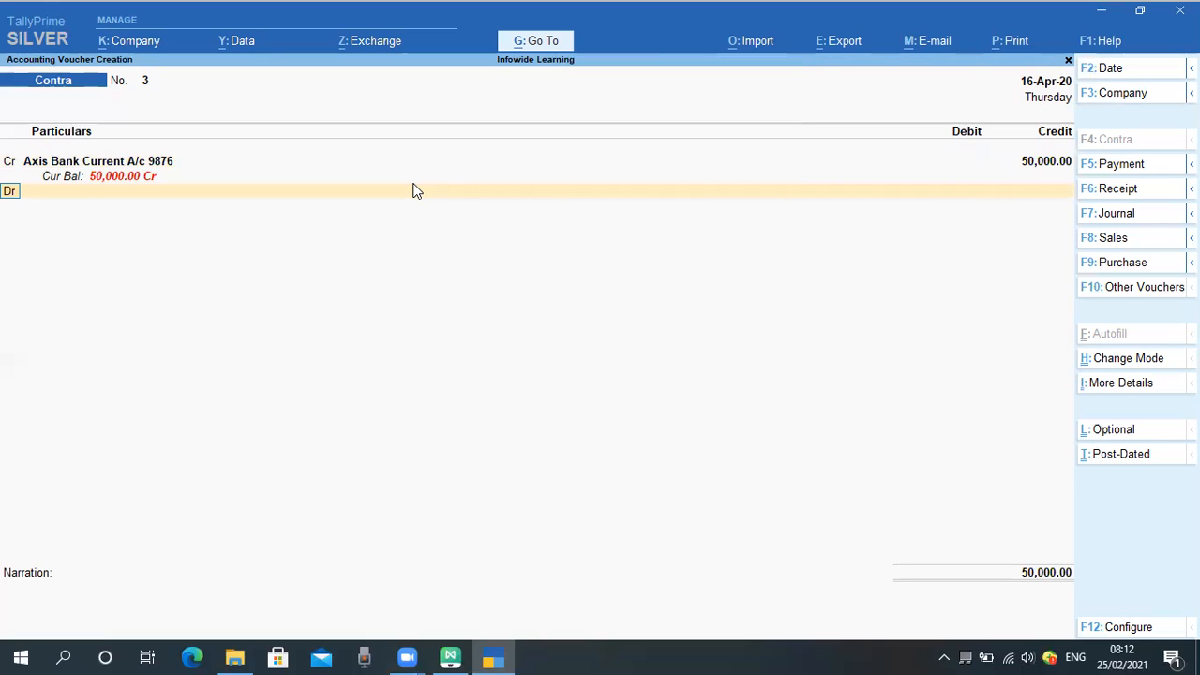
Change the credited ledger to the SBI current account, keeping the 50,000 amount and the existing cheque allocation
key("BackSpace")
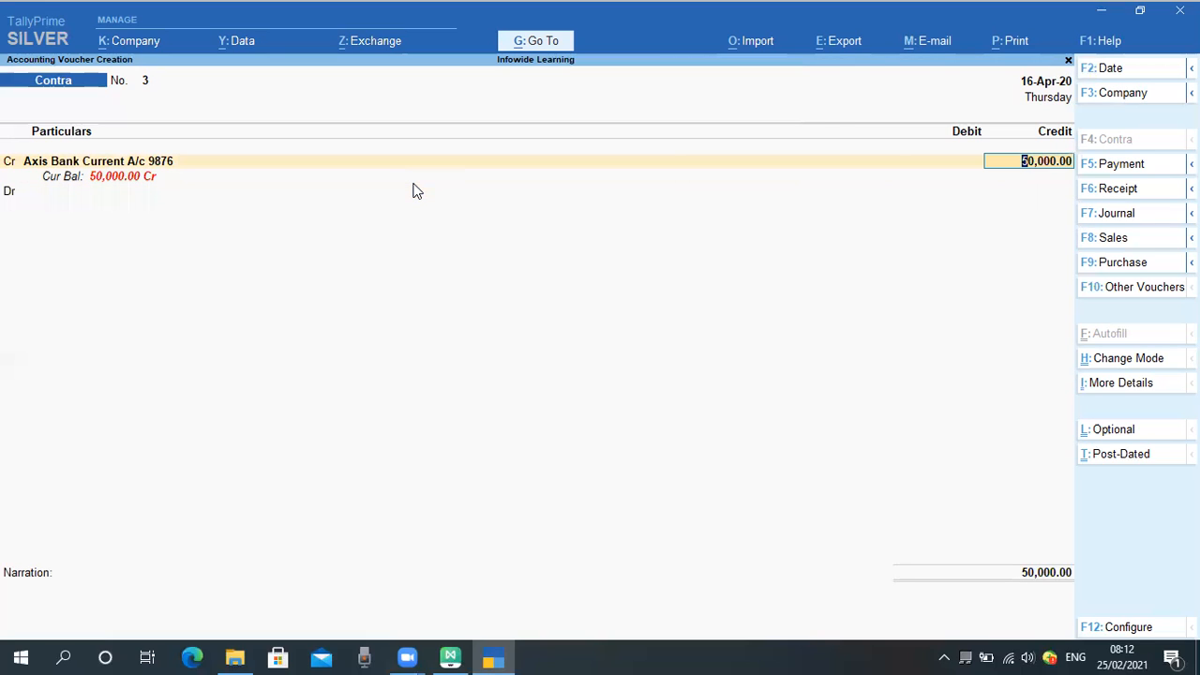
key("BackSpace")
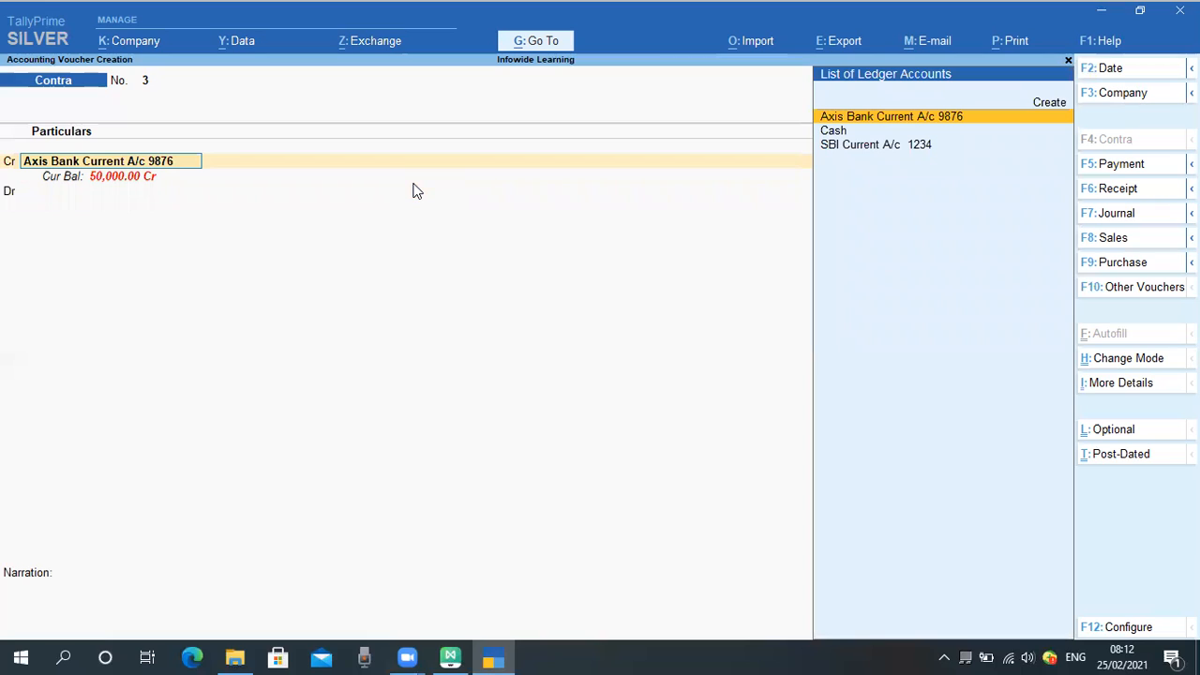
key("Down")
key("Down")
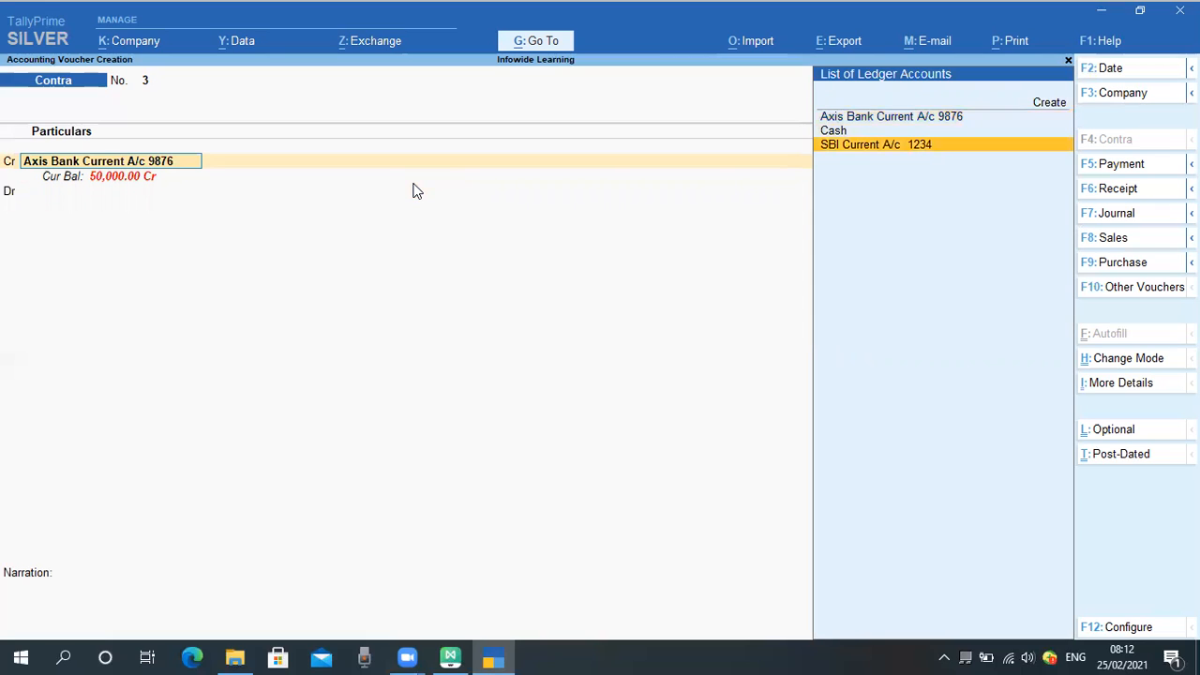
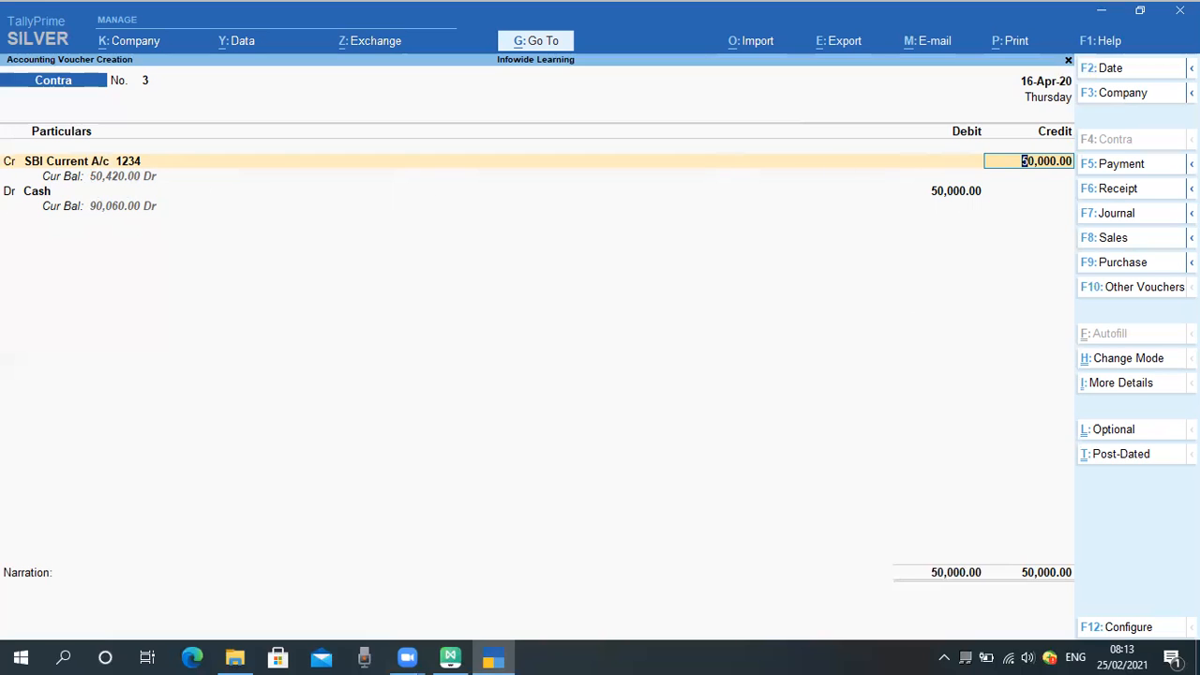
key("Return")
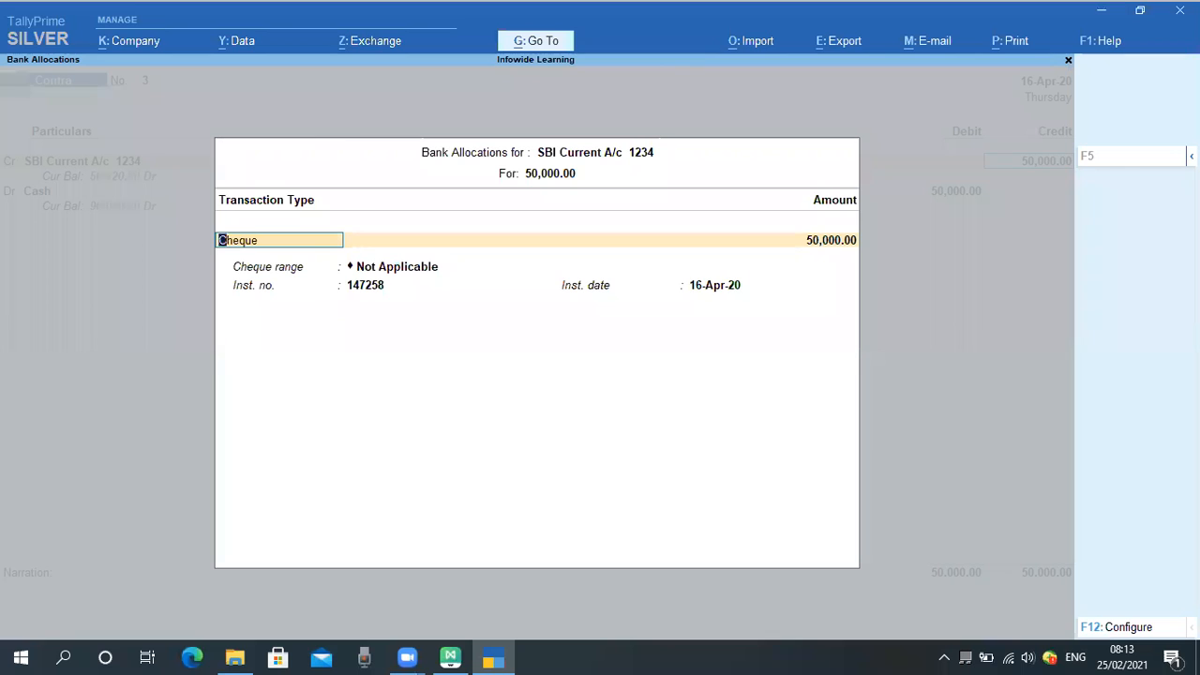
key("Return")
key("Return")
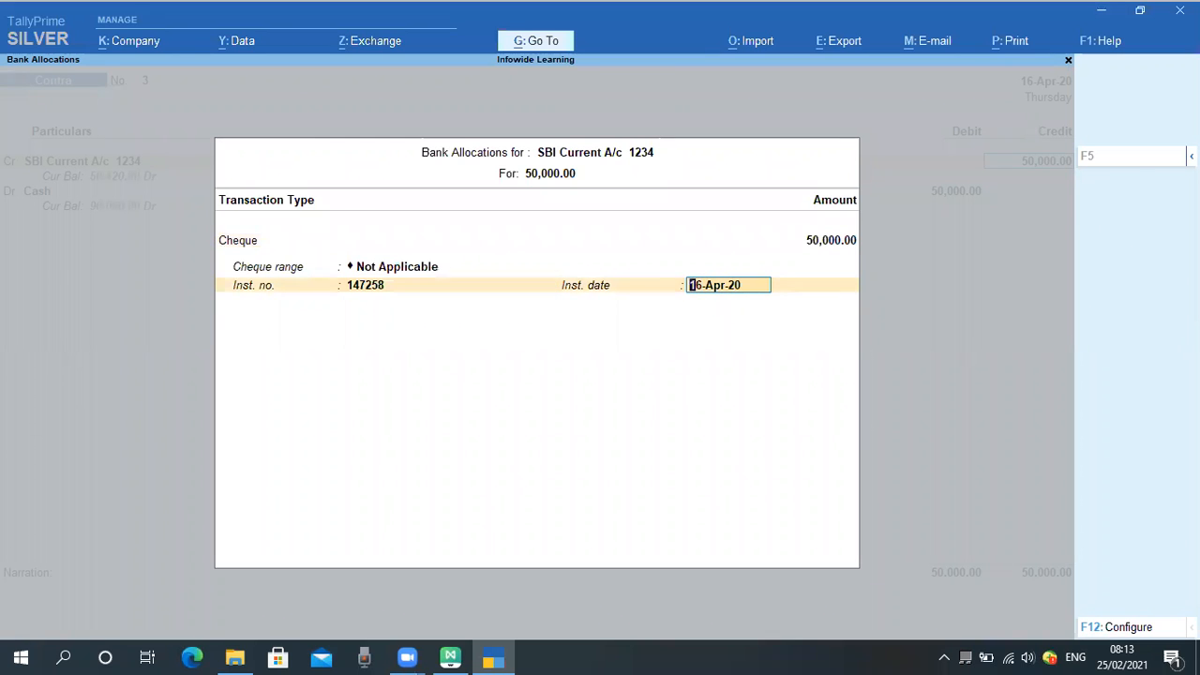
key("Return")
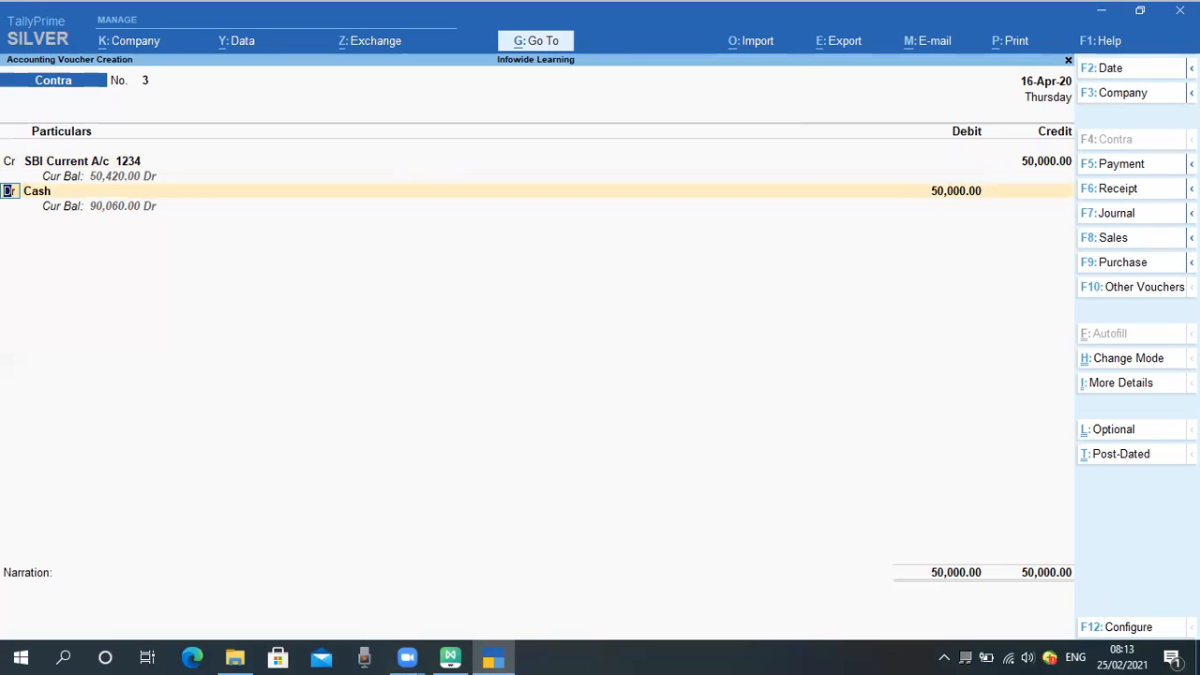
Debit the Axis Bank current account with 50,000 instead of Cash and accept its Cheque/DD allocation with the bank left blank
key("Return")
key("Up")
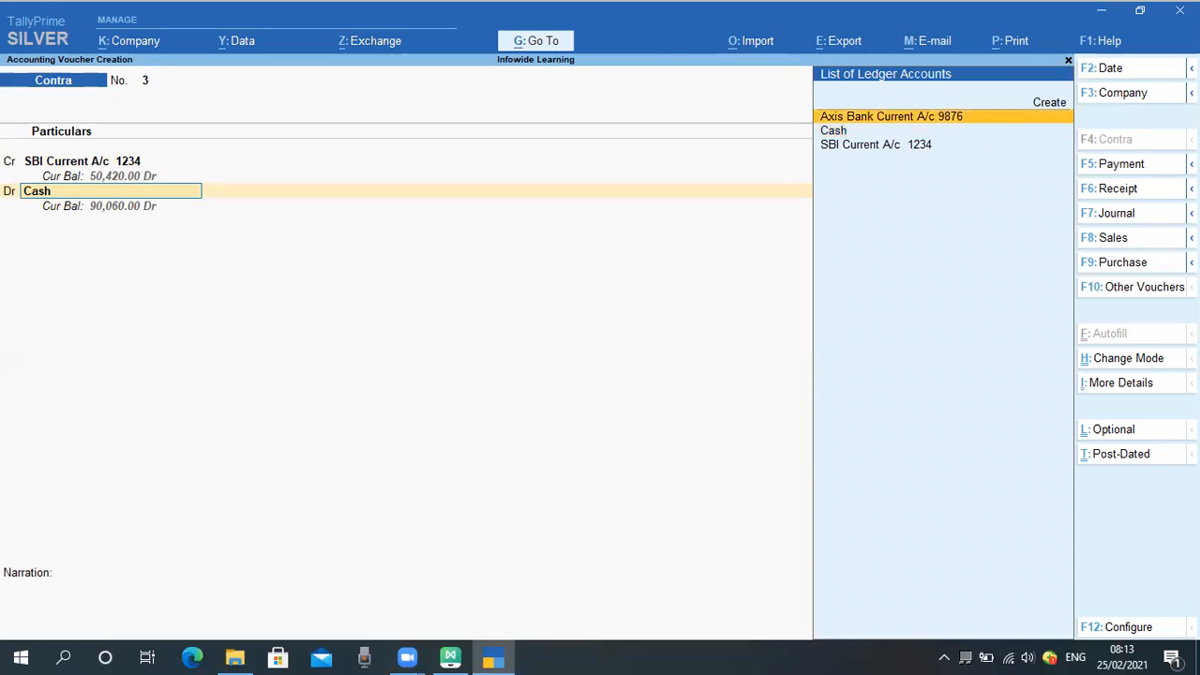
key("Return")
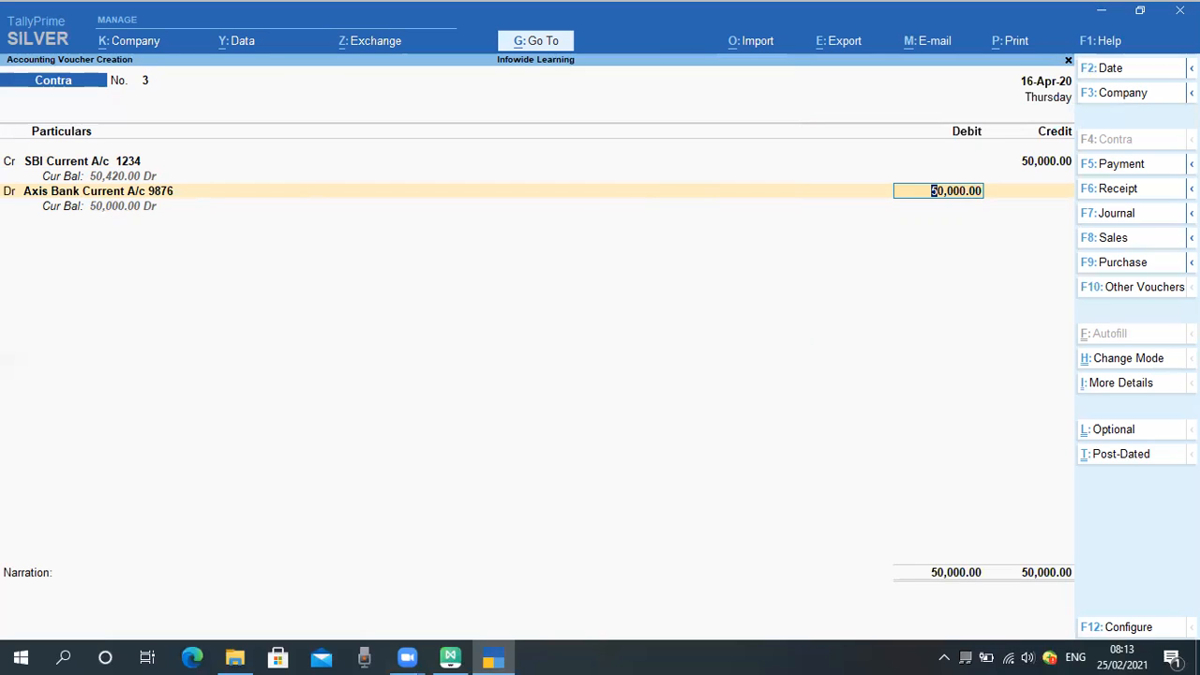
key("Return")
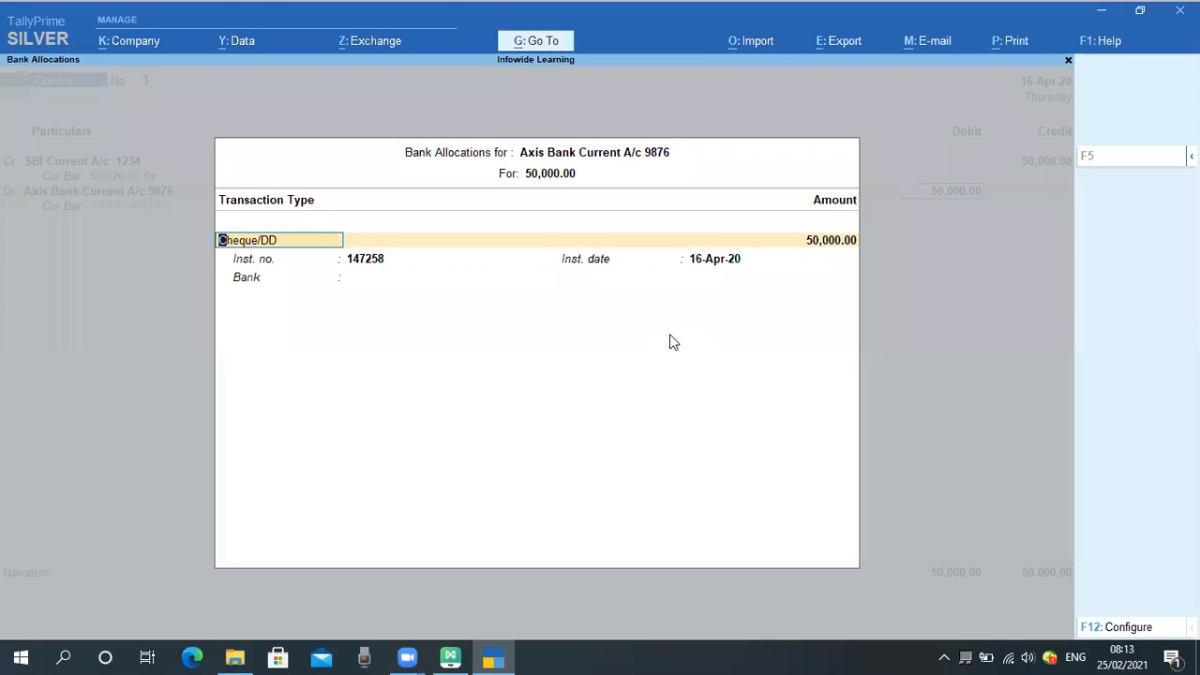
key("Return")
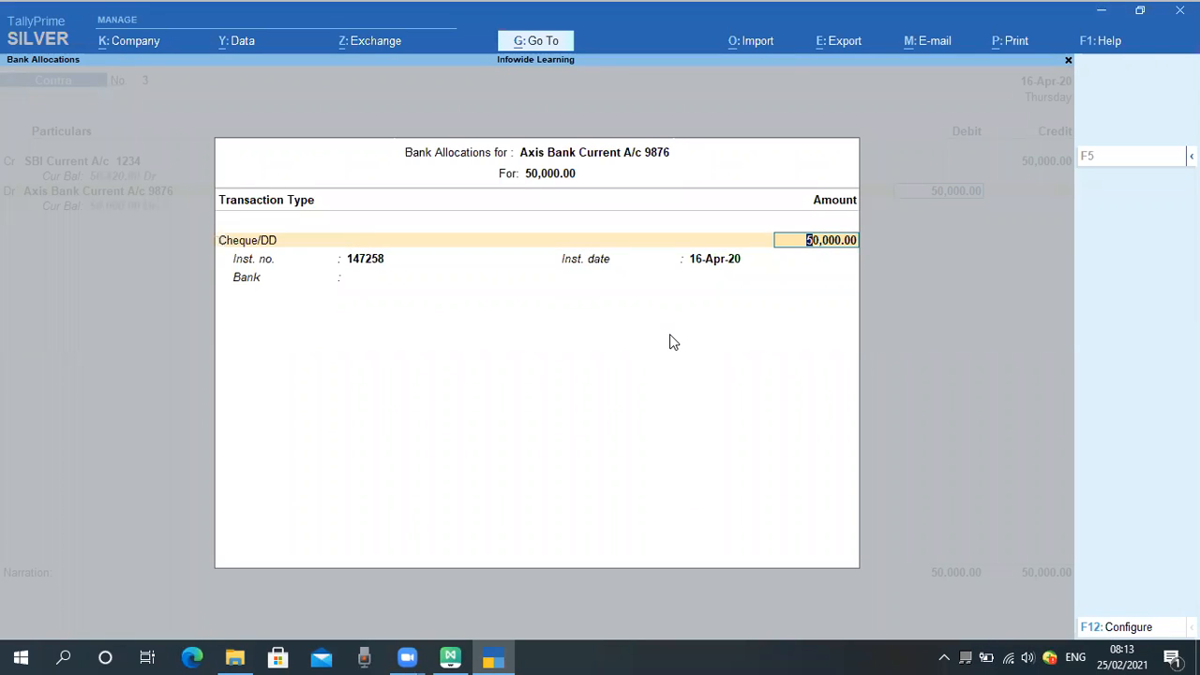
key("Return")
key("Return")
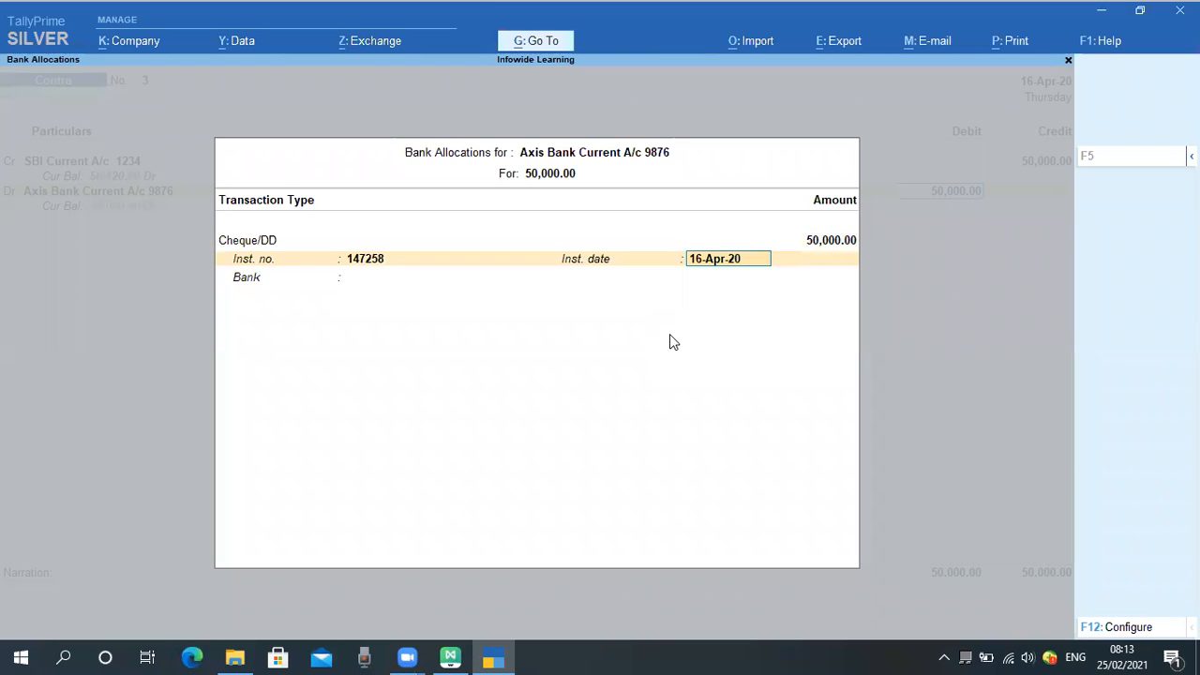
key("Return")
key("Return")
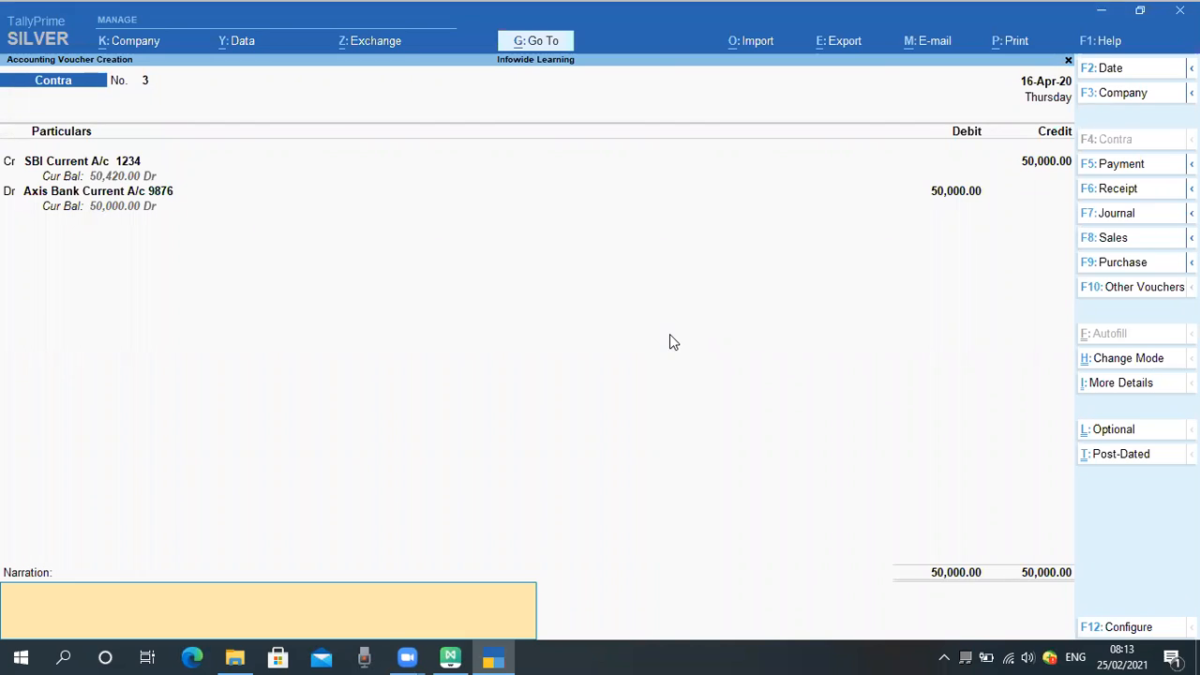
Enter the narration "Being Amount Transfer to Axis bank Rs 50000/-" and save the contra voucher
type("Being MO")
key("BackSpace")
key("BackSpace")
type("Amount Transfer to")
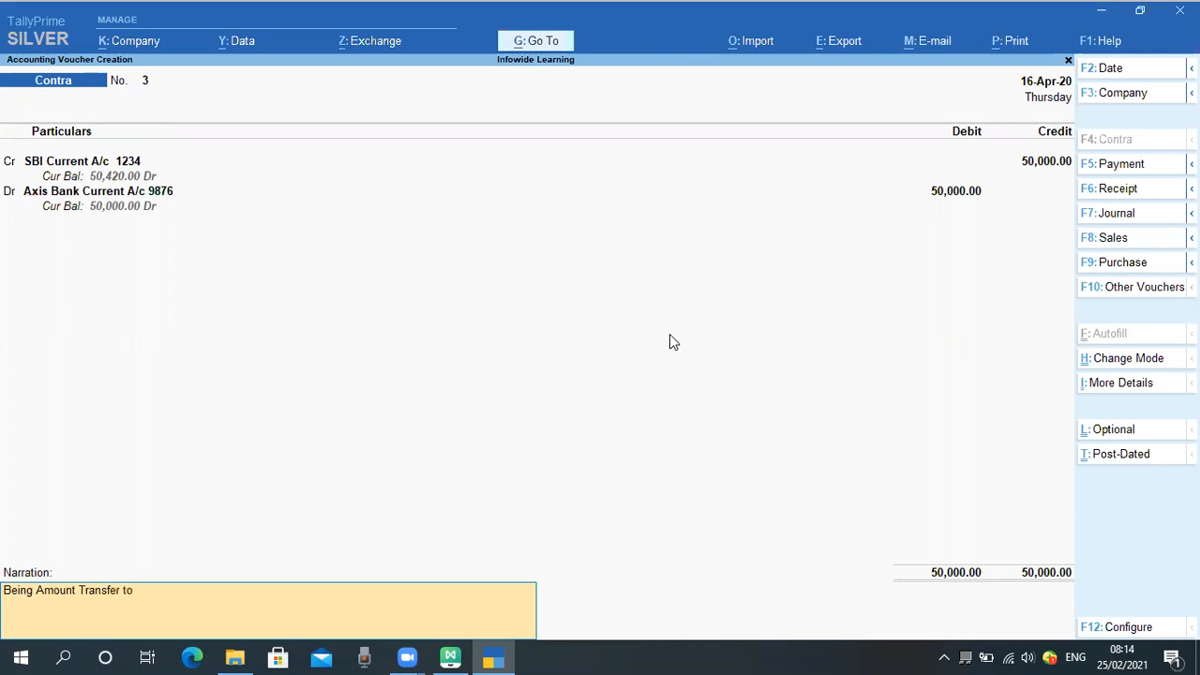
type(" Axis bank Rs 50000/-")
key("Return")
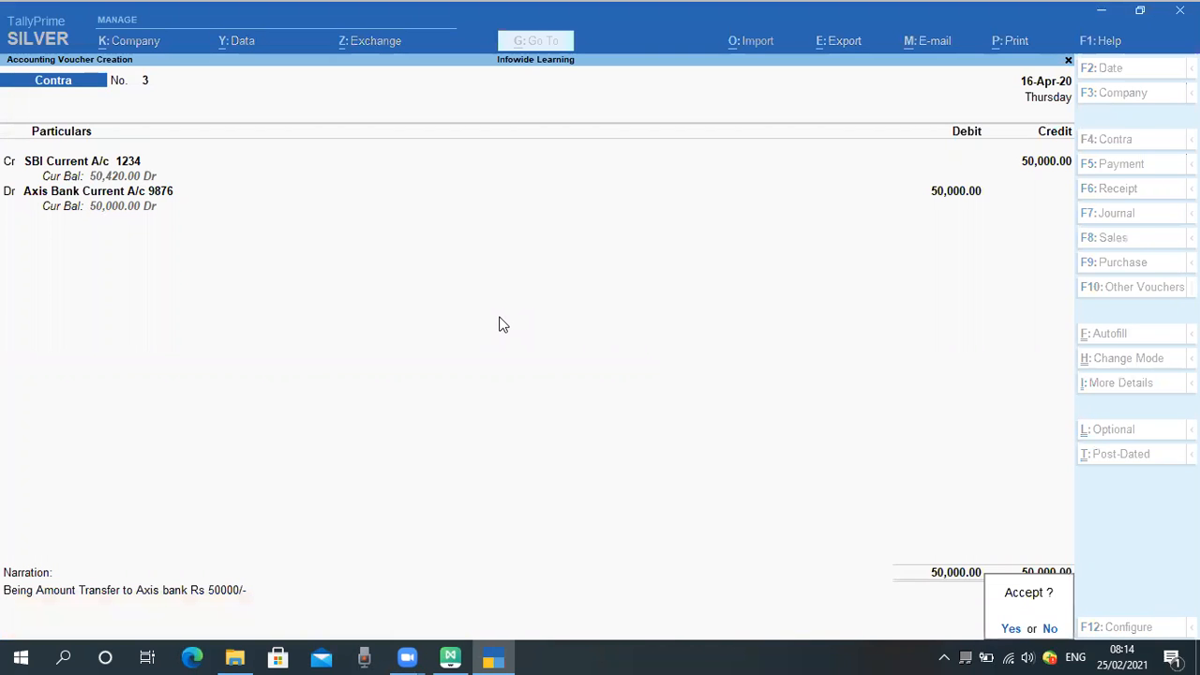
key("Return")
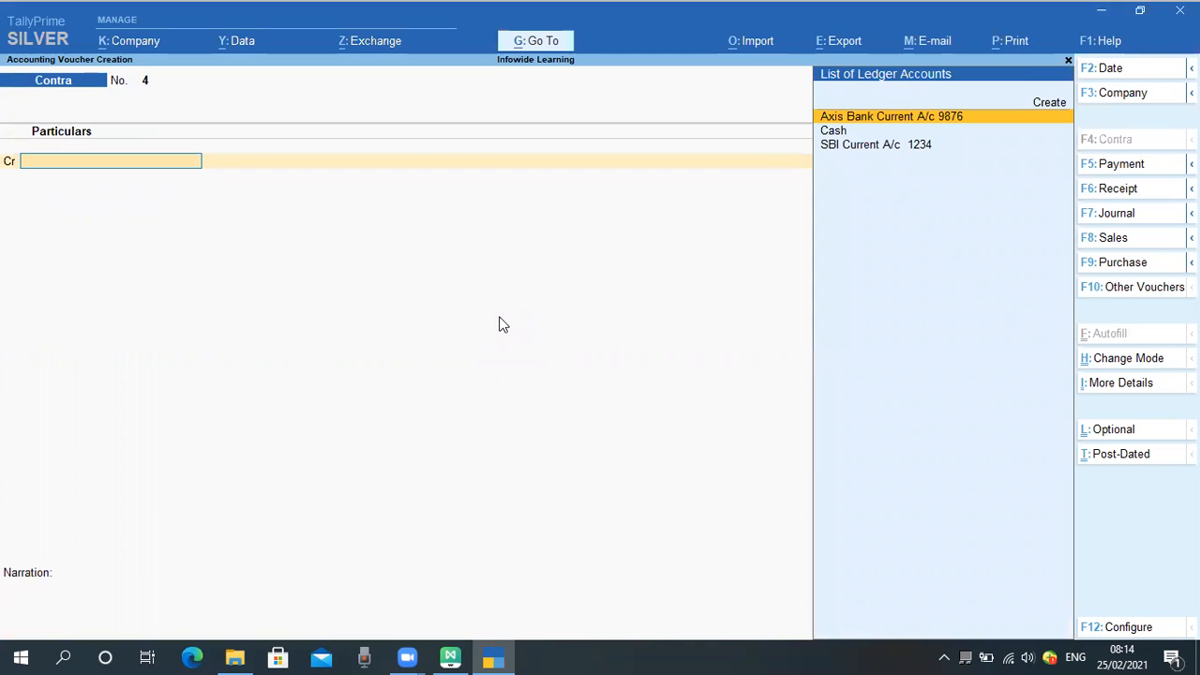
Leave voucher creation and open the Balance Sheet from the Gateway of Tally
key("Escape")
key("Escape")
key("Escape")
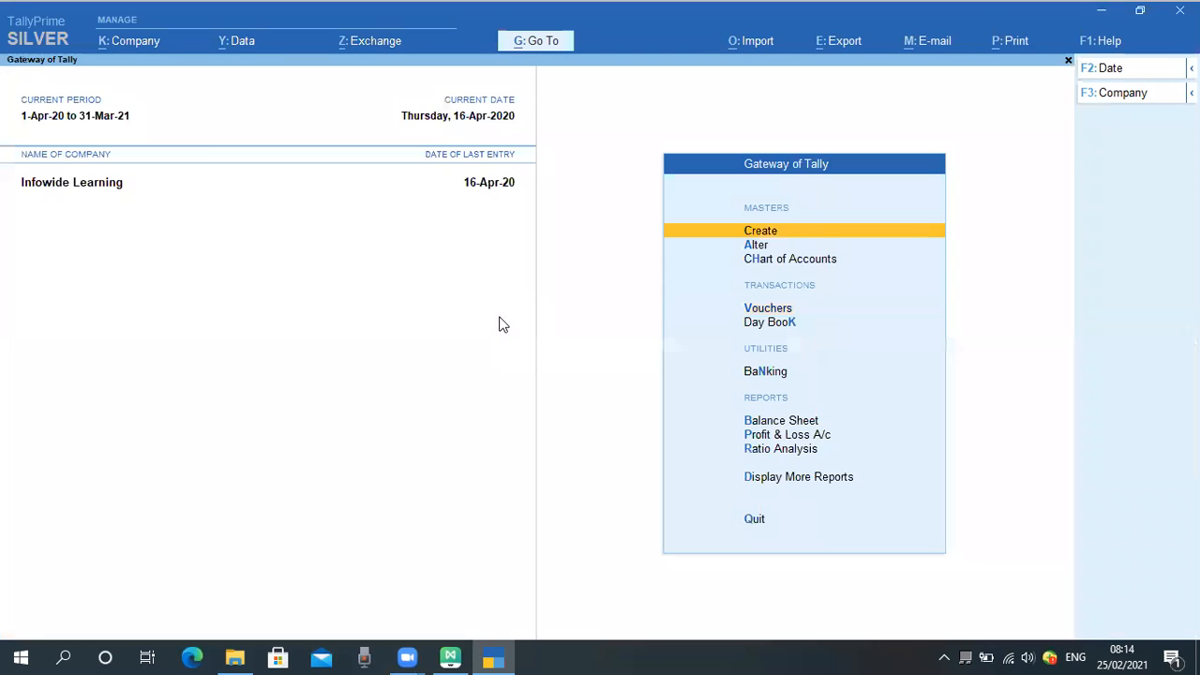
key("b")
Drill down through Current Assets to the Bank Accounts group summary
key("Right")
key("Down")
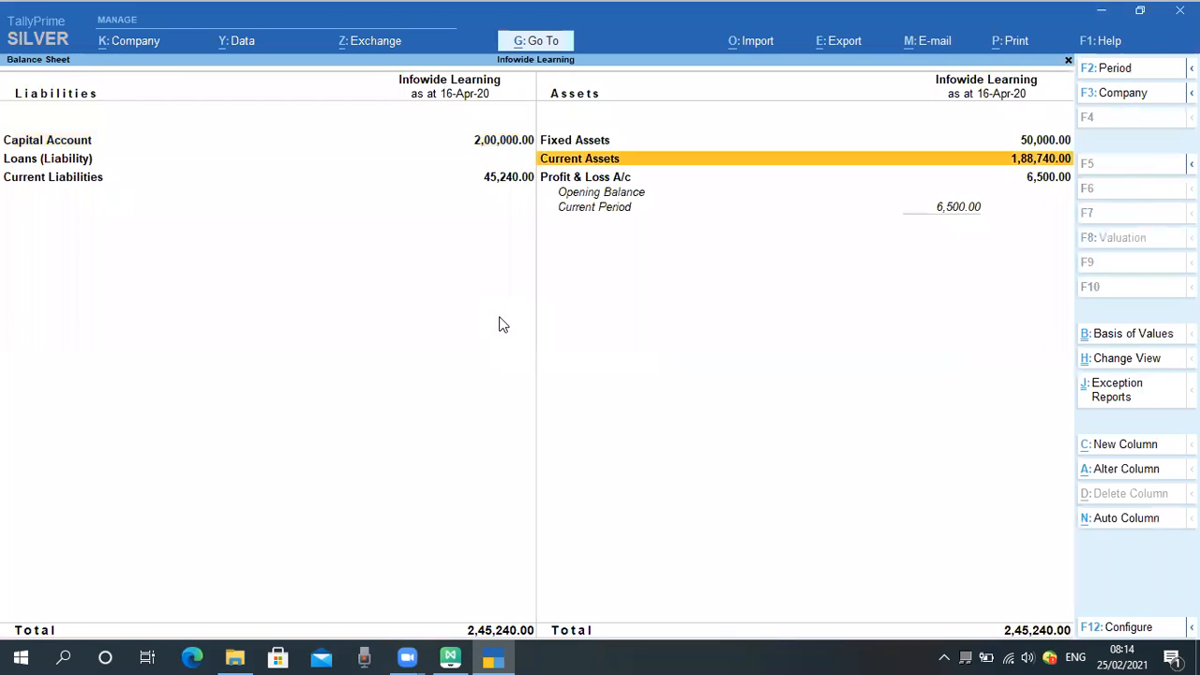
key("Return")
key("Down")
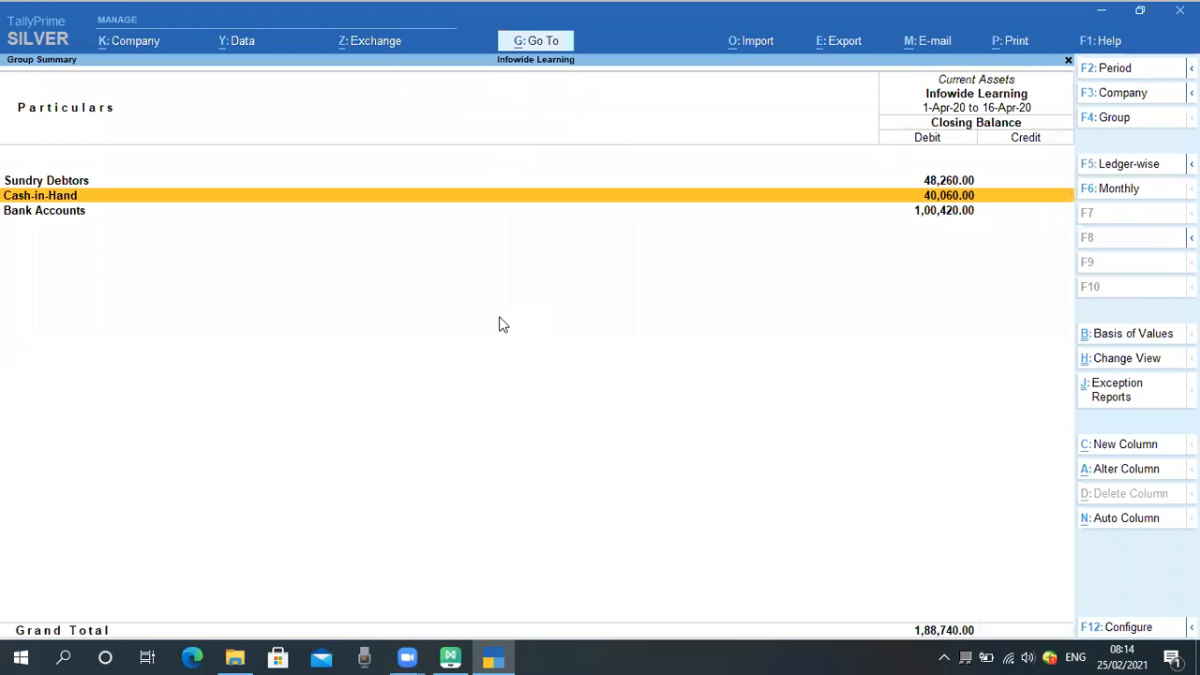
key("Down")
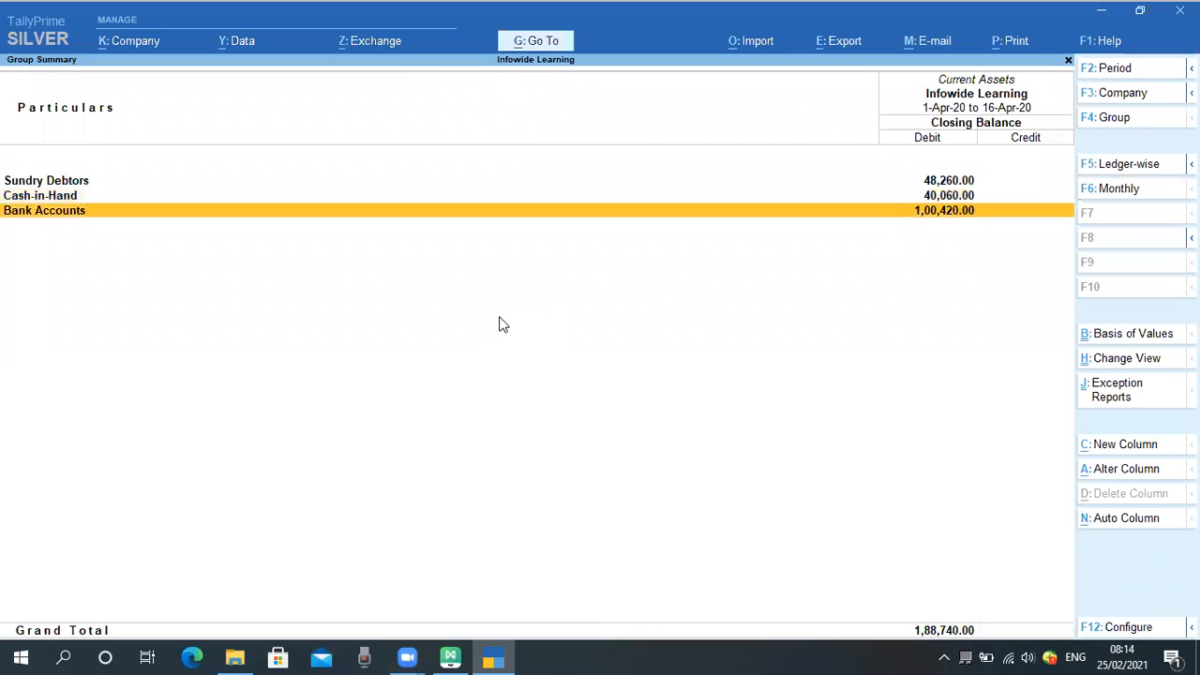
key("Return")
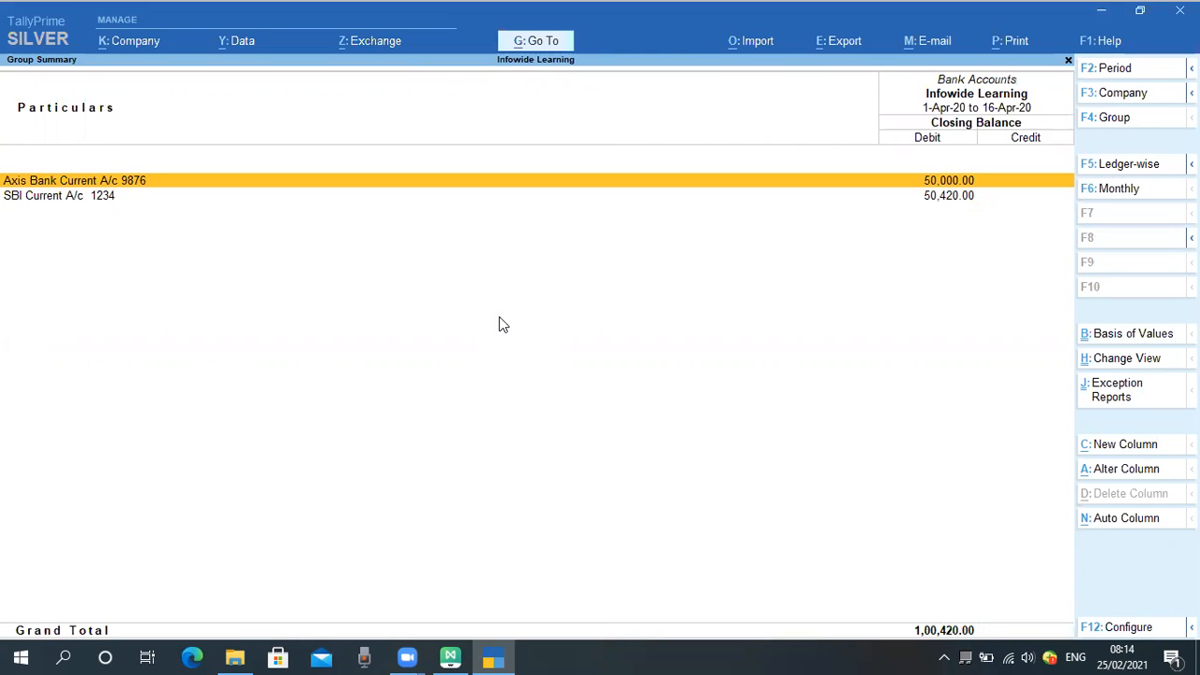
Review the Axis Bank current account's April ledger vouchers and return to the Bank Accounts summary
key("Return")
key("Return")
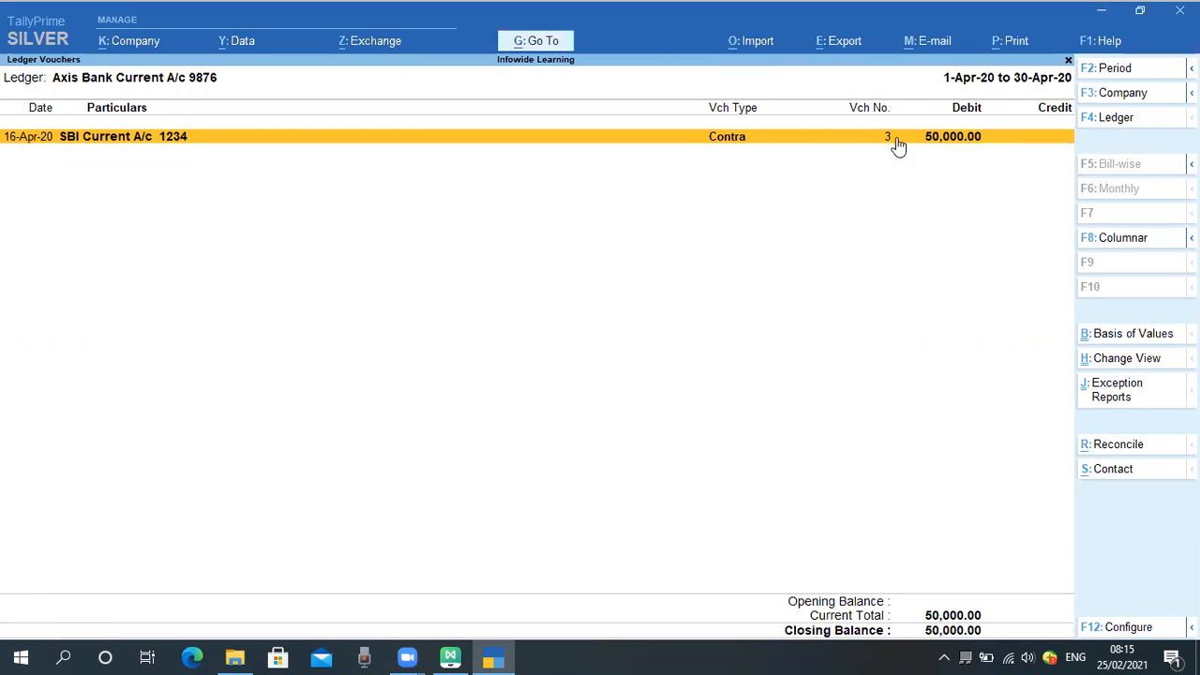
key("Escape")
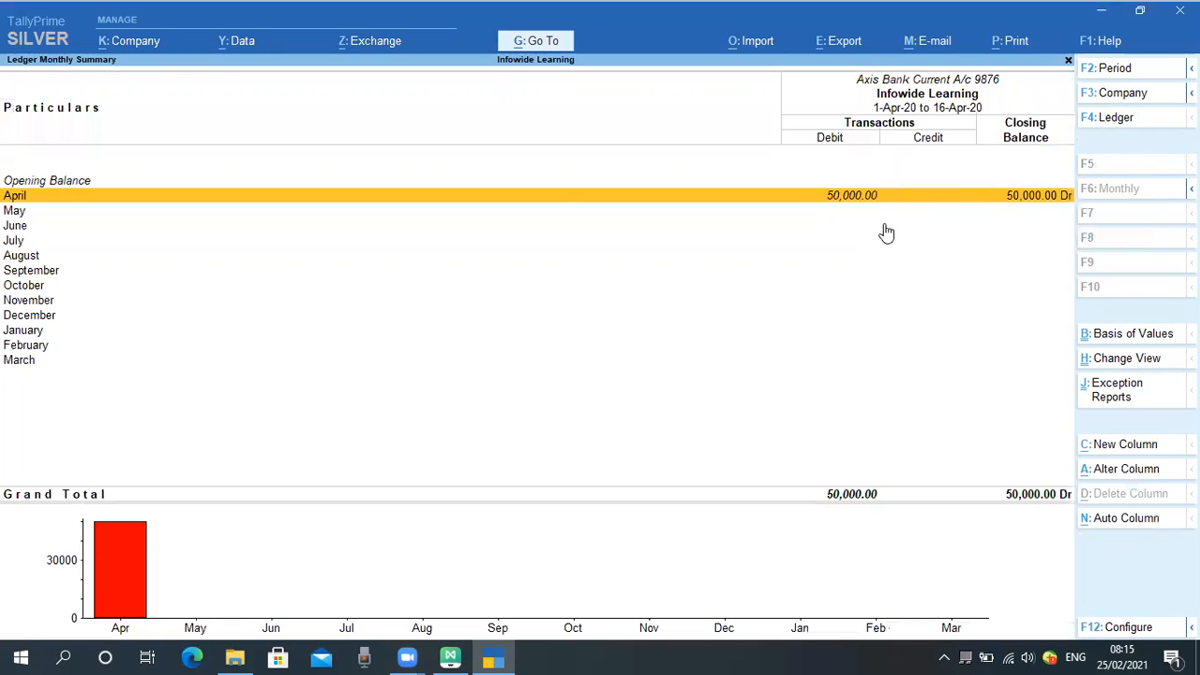
key("Escape")
Examine the contra entries in the SBI current account's April ledger vouchers and return to the Bank Accounts summary
key("Return")
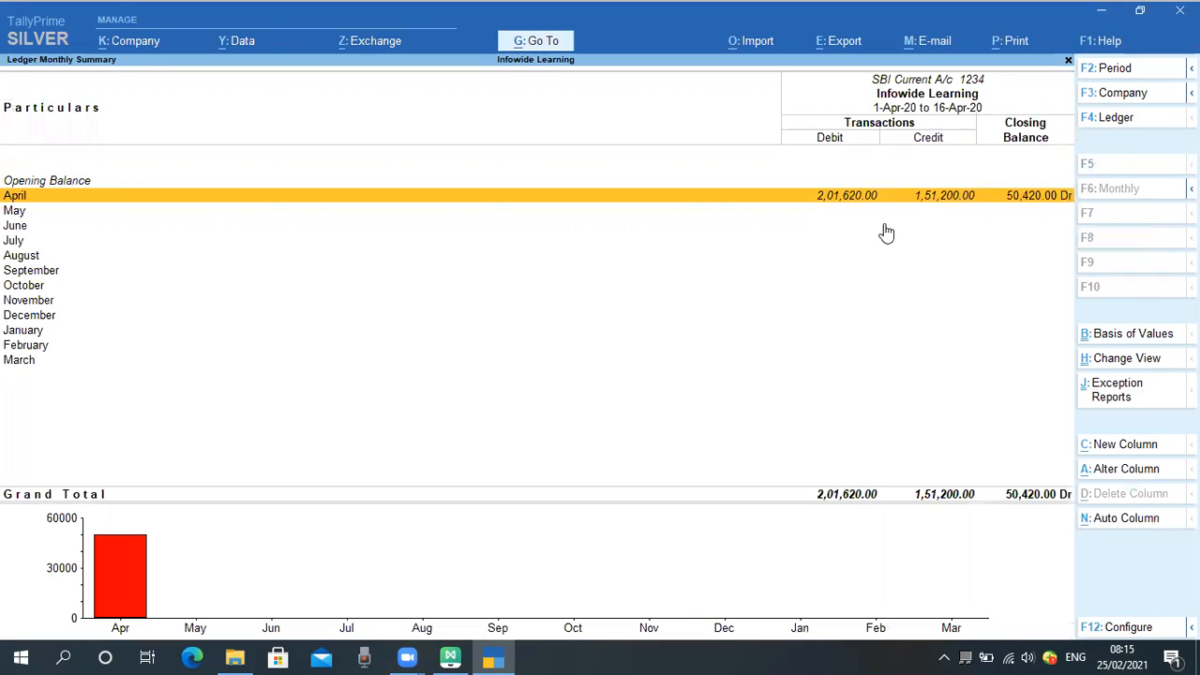
key("Return")
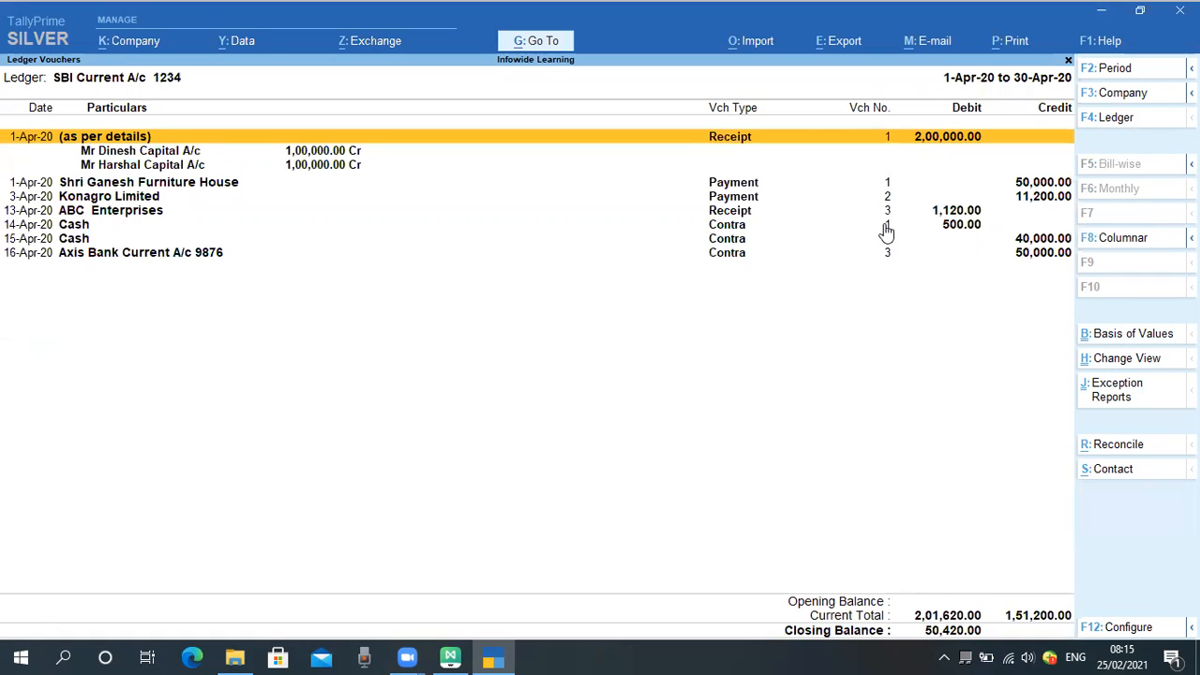
key("Down")
key("Down")
key("Down")
key("Down")
key("Down")
key("Down")
key("Down")
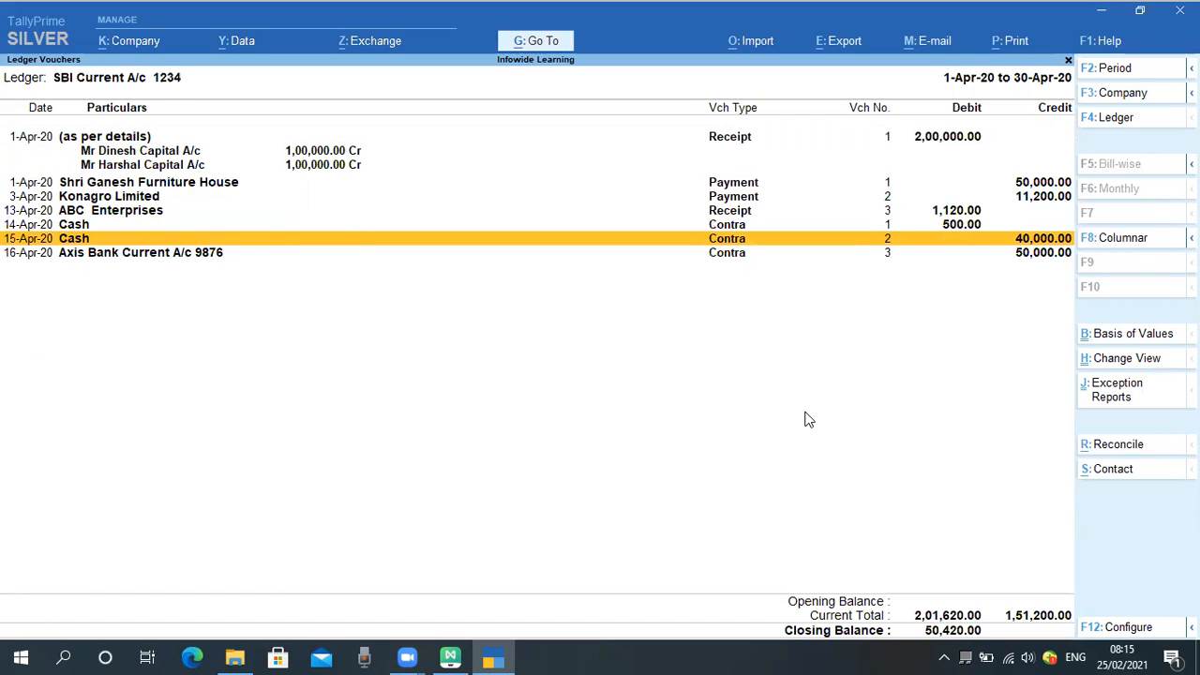
key("Down")
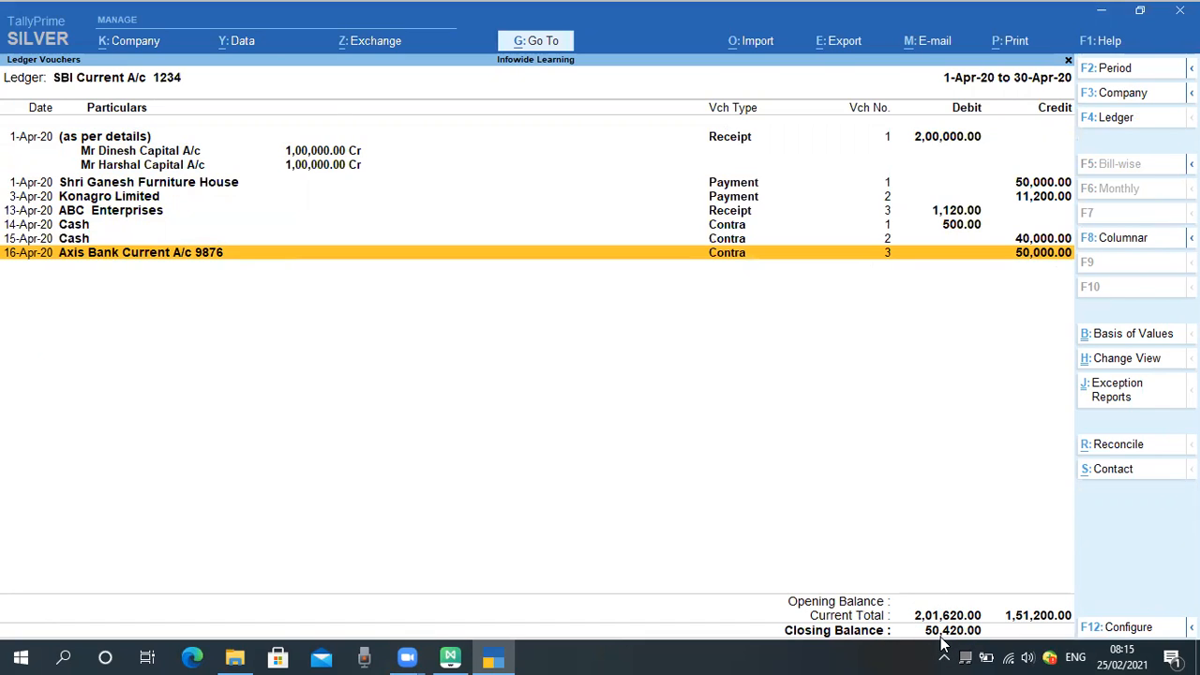
key("Escape")
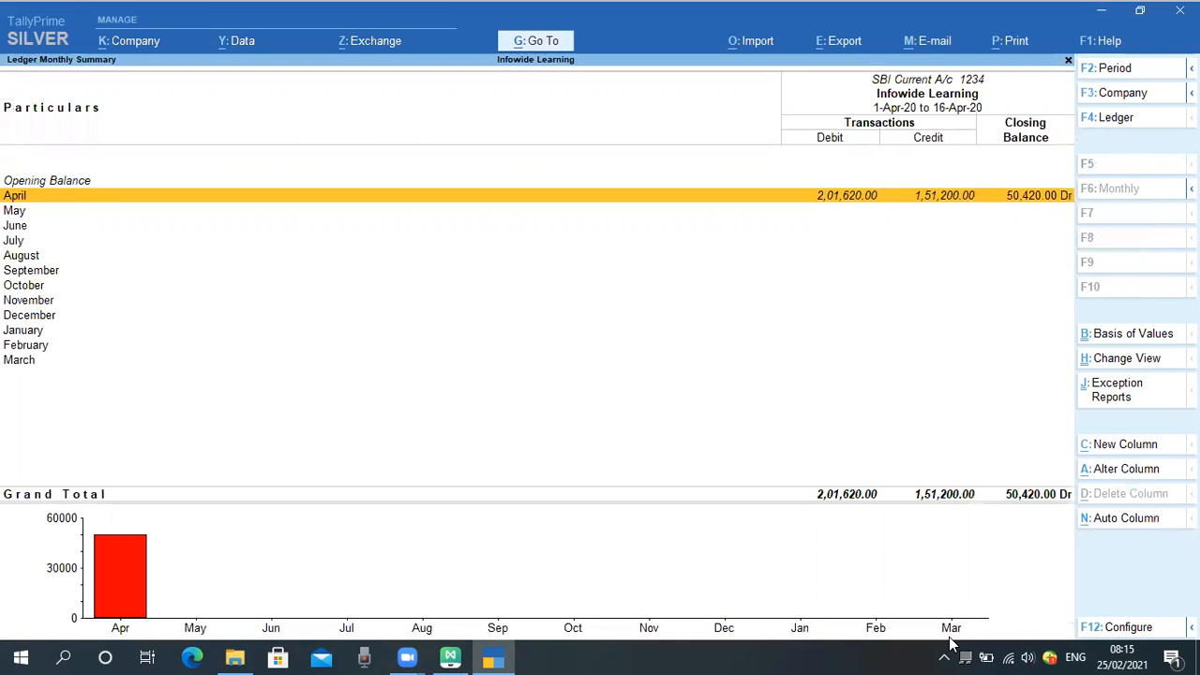
key("Escape")
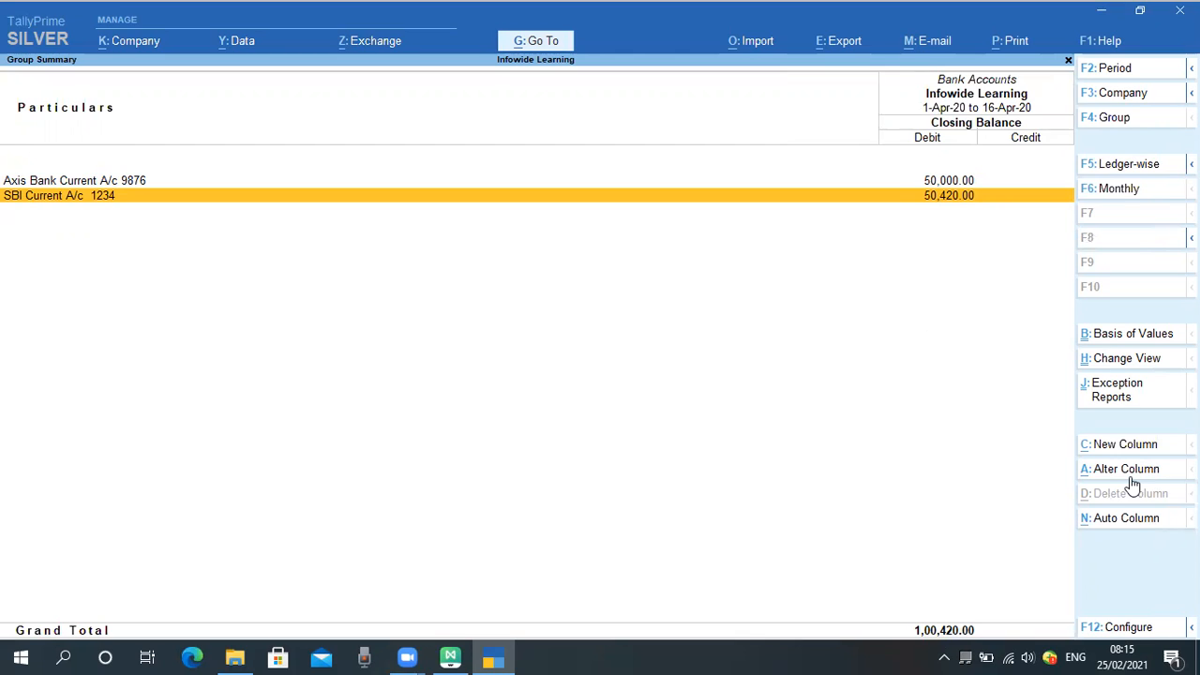
Compare the closing balances of the Axis Bank and SBI current accounts in the Bank Accounts summary
key("Up")
key("Down")
key("Up")
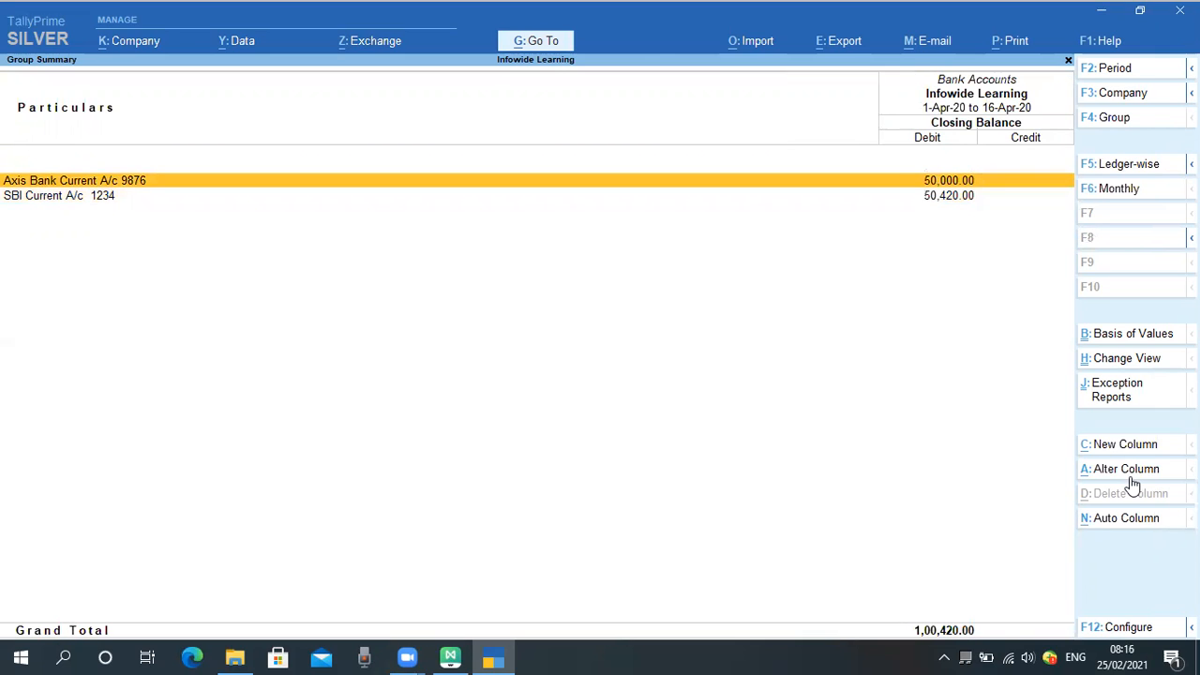
key("Down")
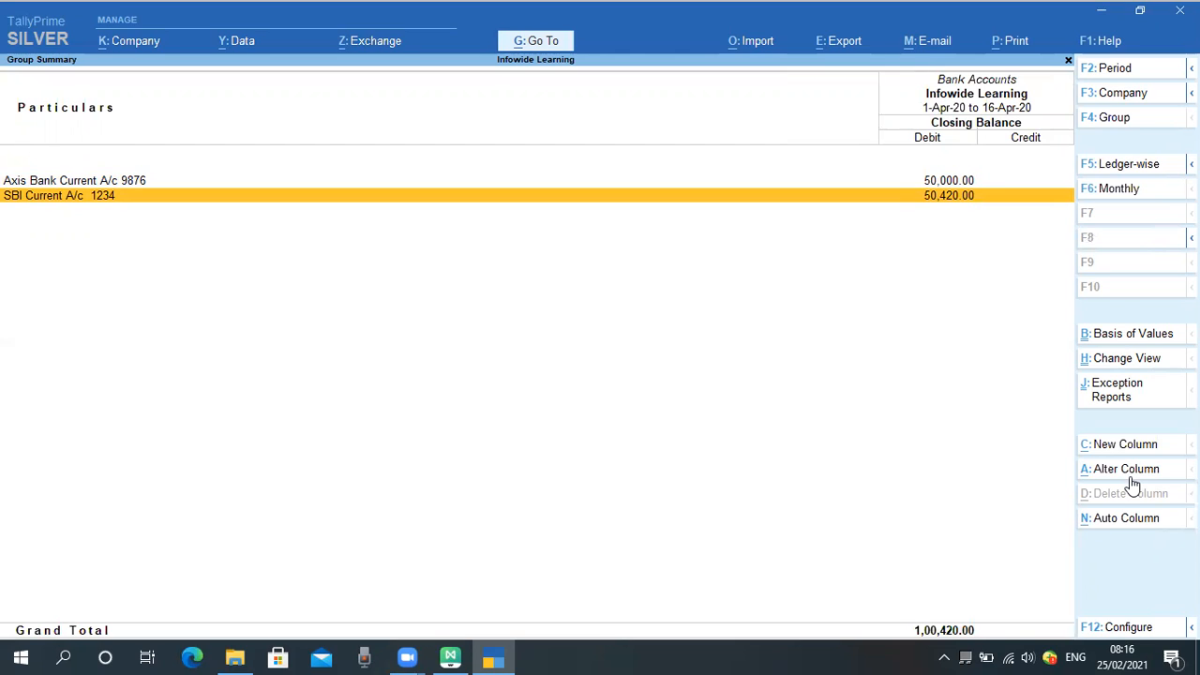
Return to the Balance Sheet, switch to MindMaster and review the Cash to Cash type in the Contra Voucher mind map
key("Up")
key("Down")
key("Escape")
key("Escape")
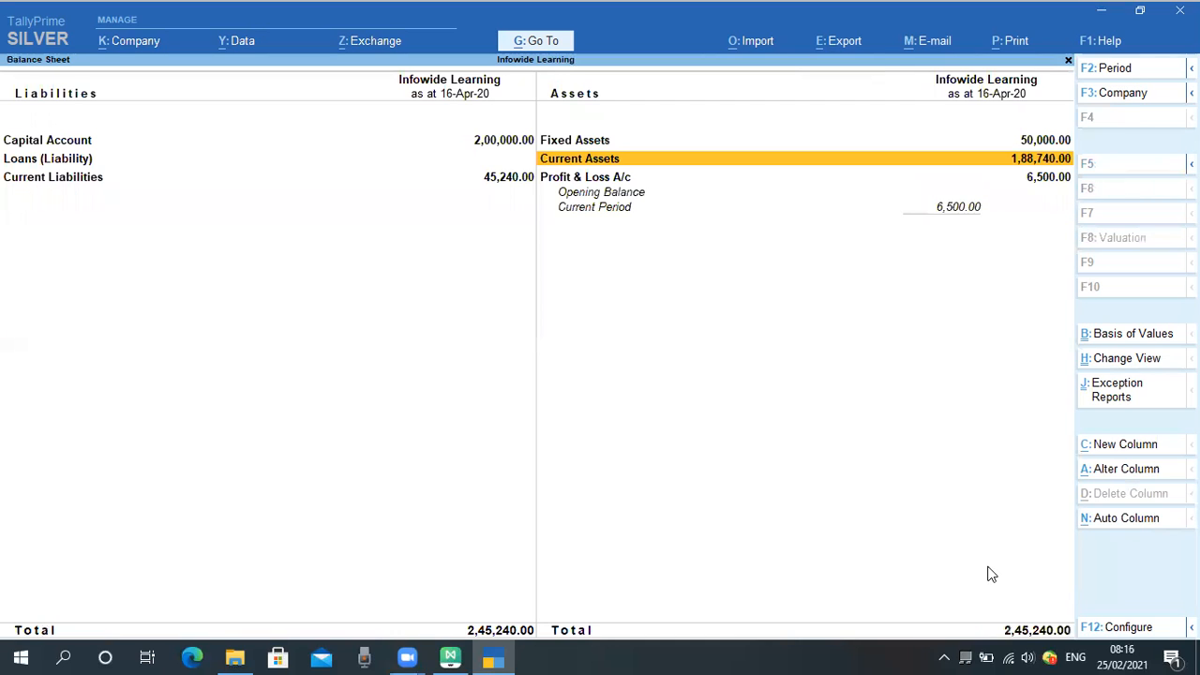
left_click(1100, 14)
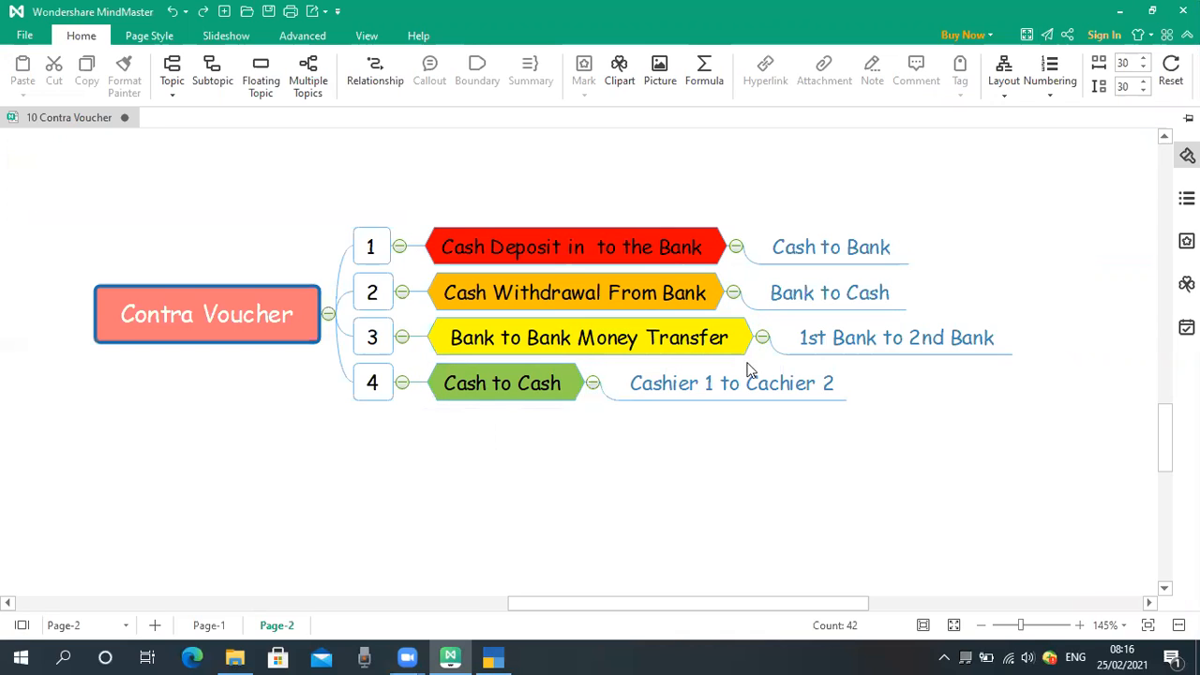
left_click(1125, 14)
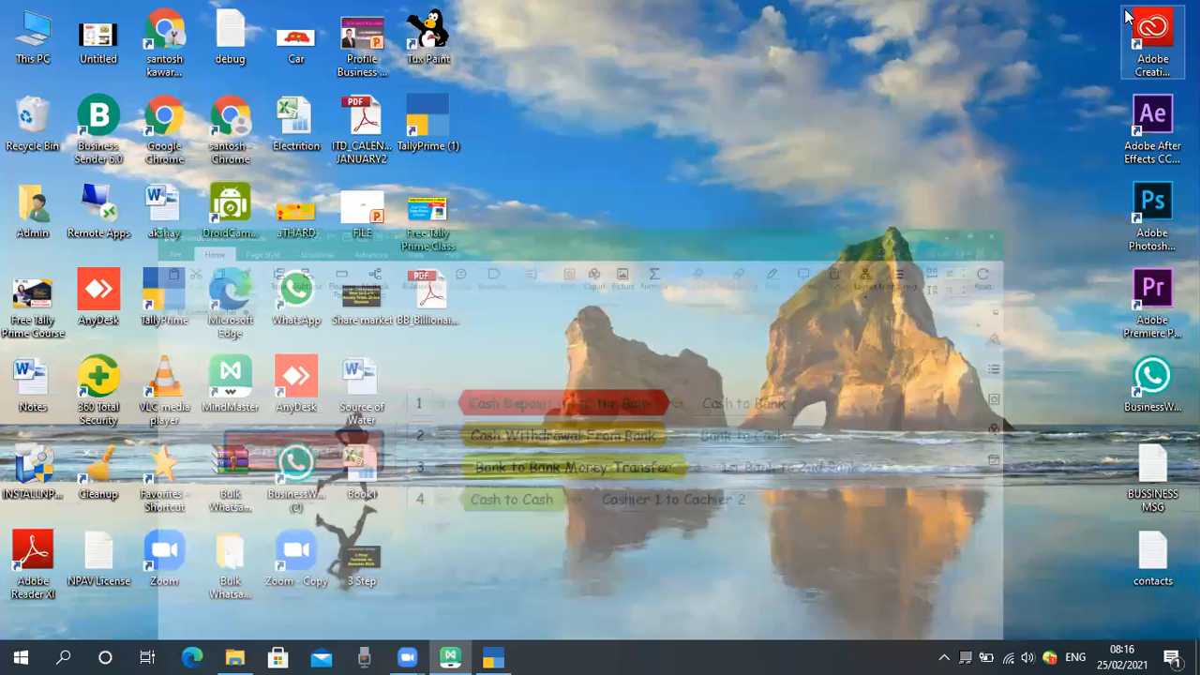
Switch back to TallyPrime, leave the Balance Sheet and open a new contra voucher from the Gateway of Tally
left_click(493, 654)
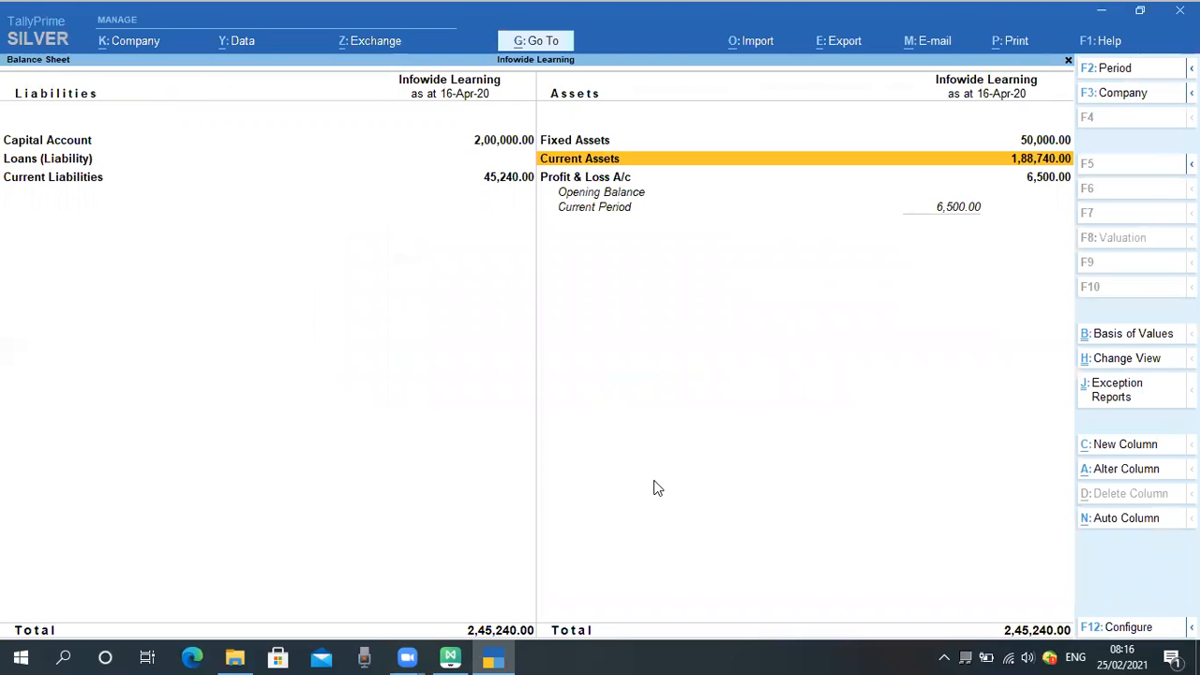
key("Down")
key("Escape")
key("Escape")
key("n")
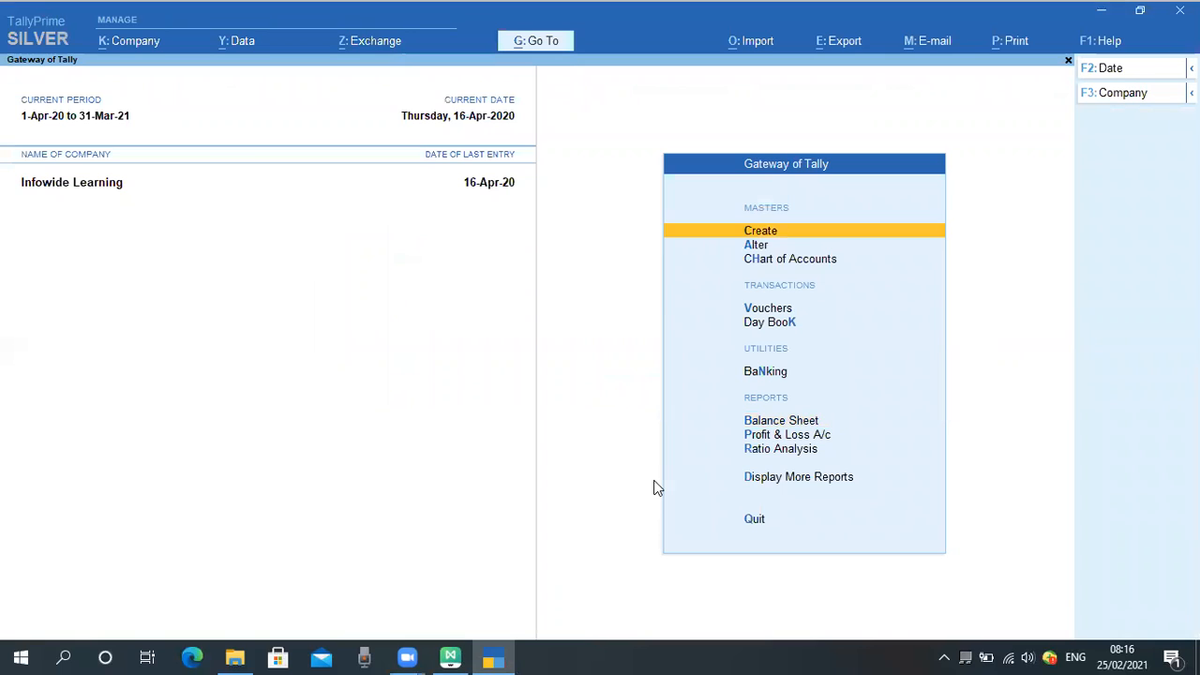
key("Down")
key("Down")
key("Down")
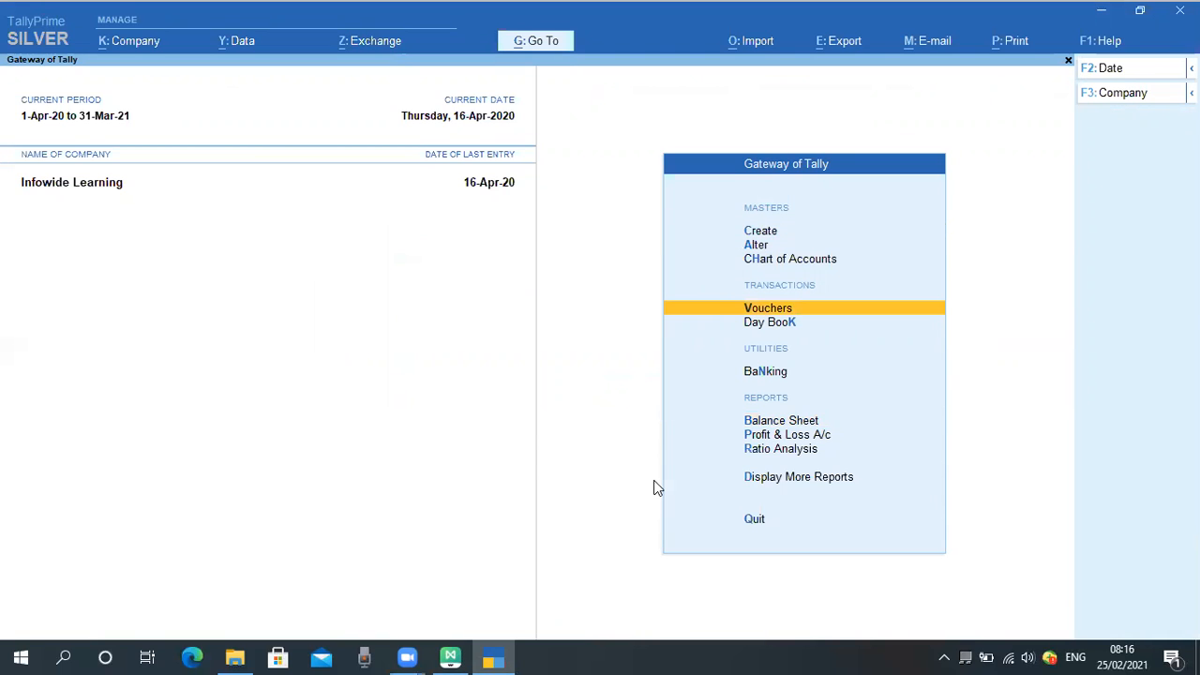
key("Return")
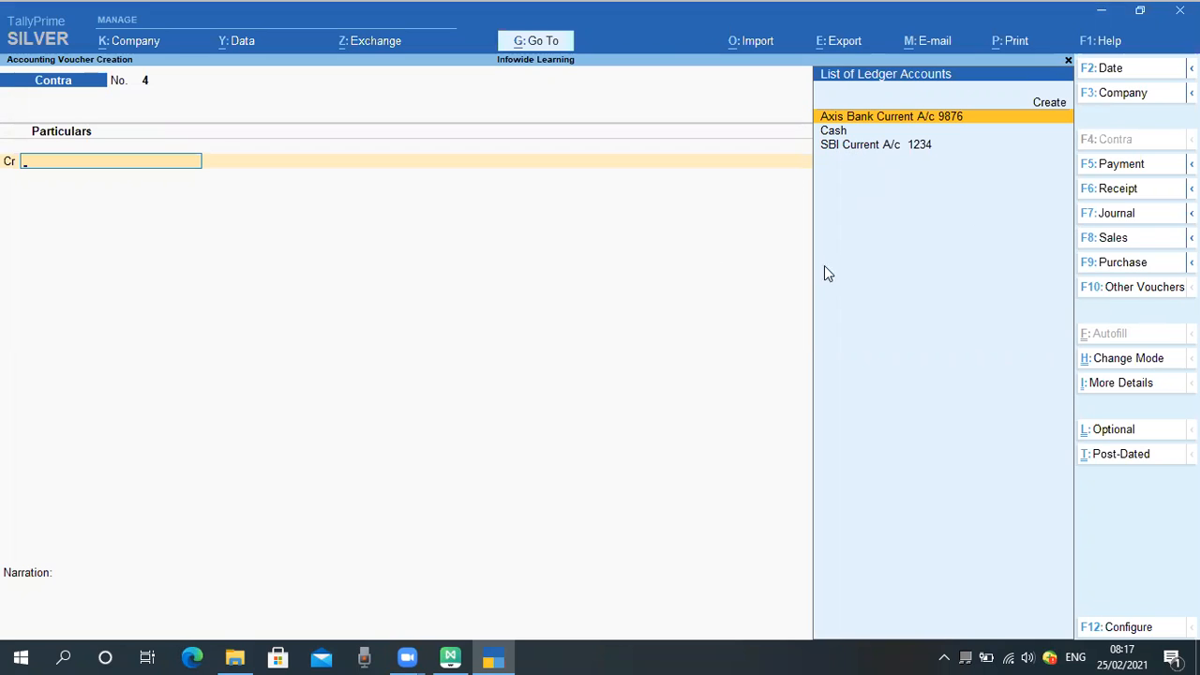
Create the ledger "Cash With Counter" under the Cash-in-Hand group from within the voucher, without bank details
key("ctrl")
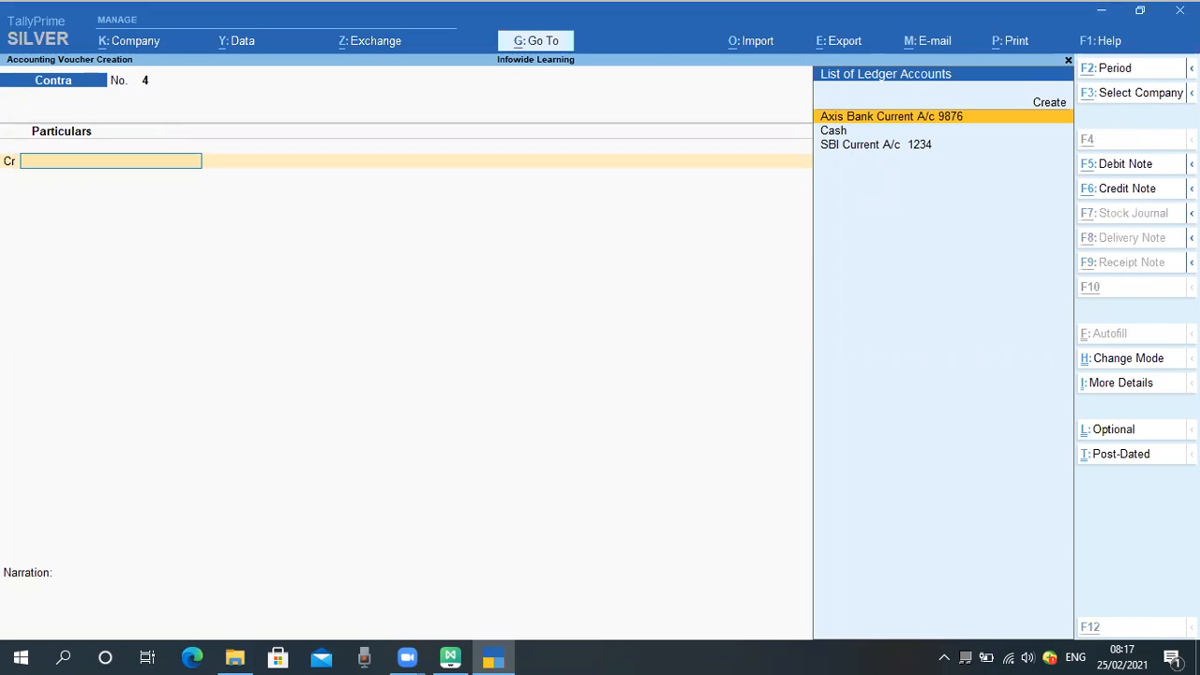
key("alt+c")
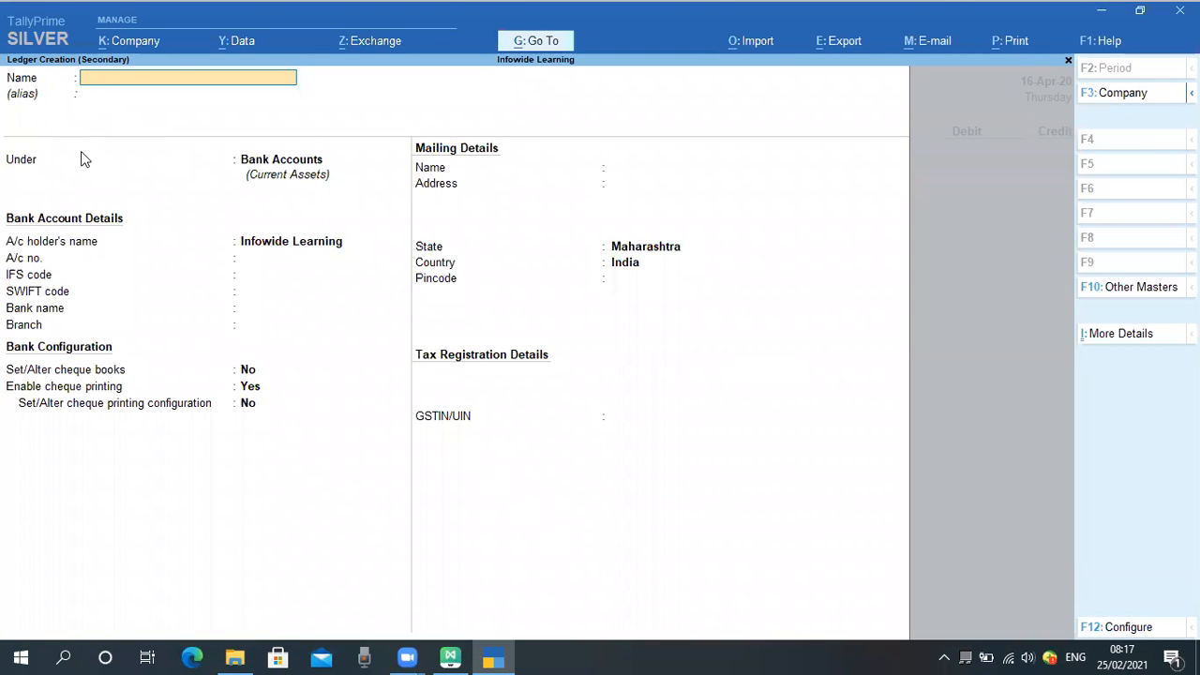
type("Cash With Counter")
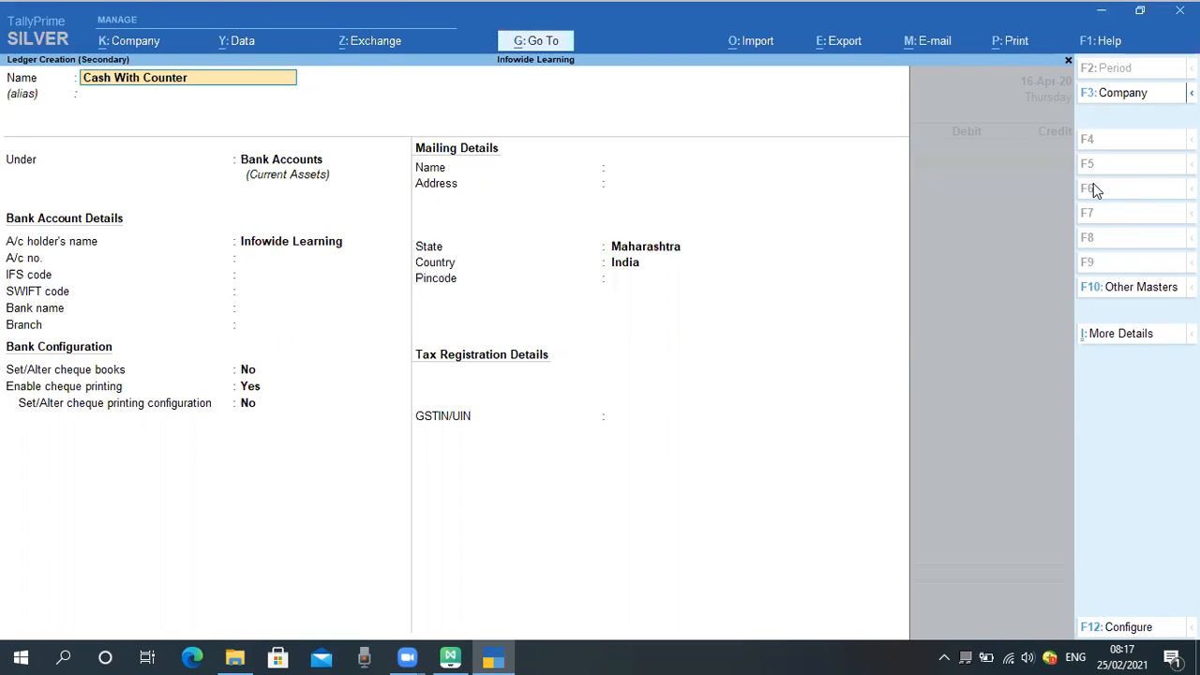
key("Return")
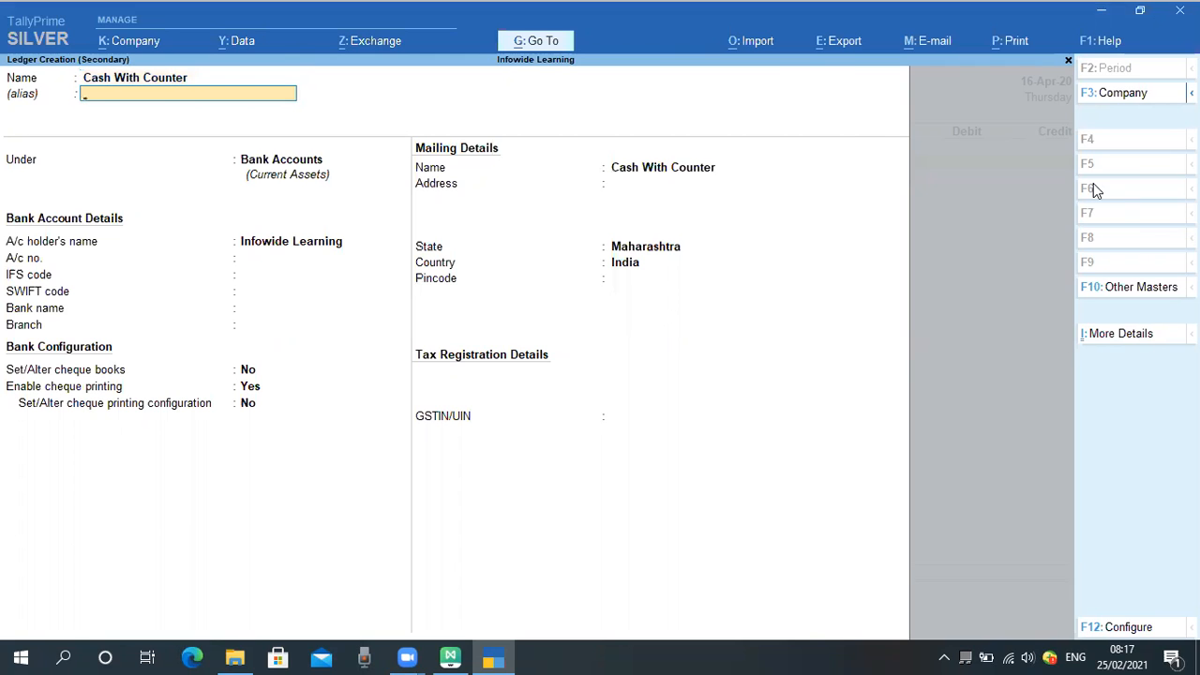
key("Return")
type("C")
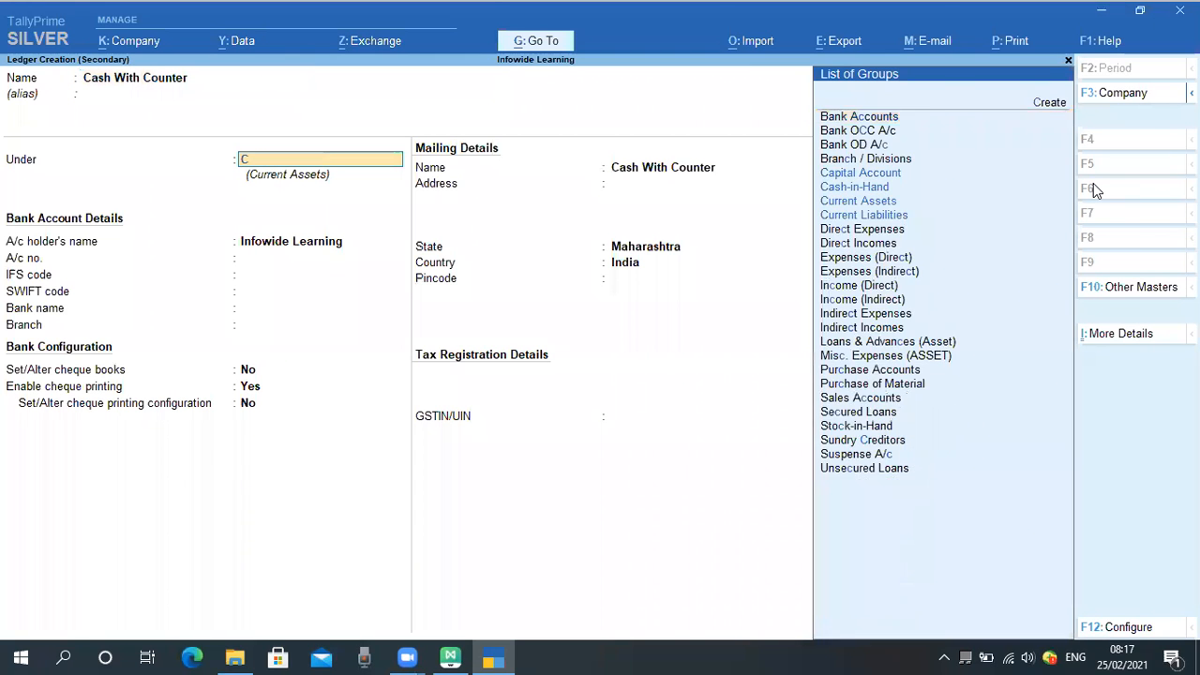
type("as")
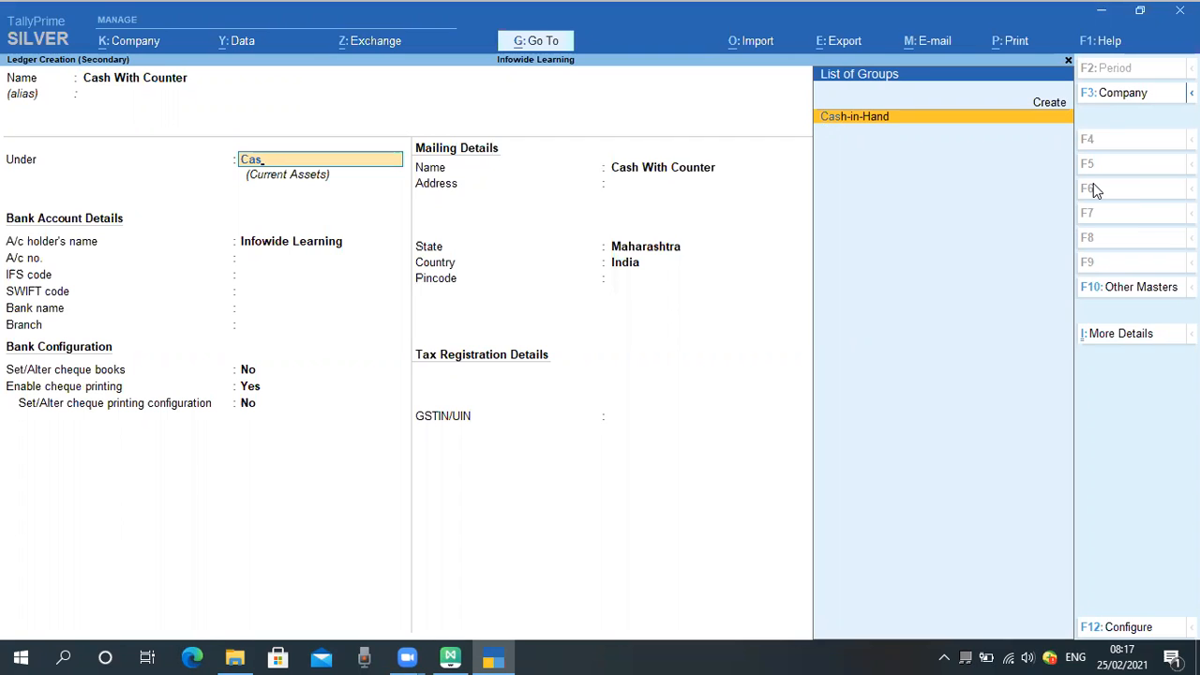
key("Return")
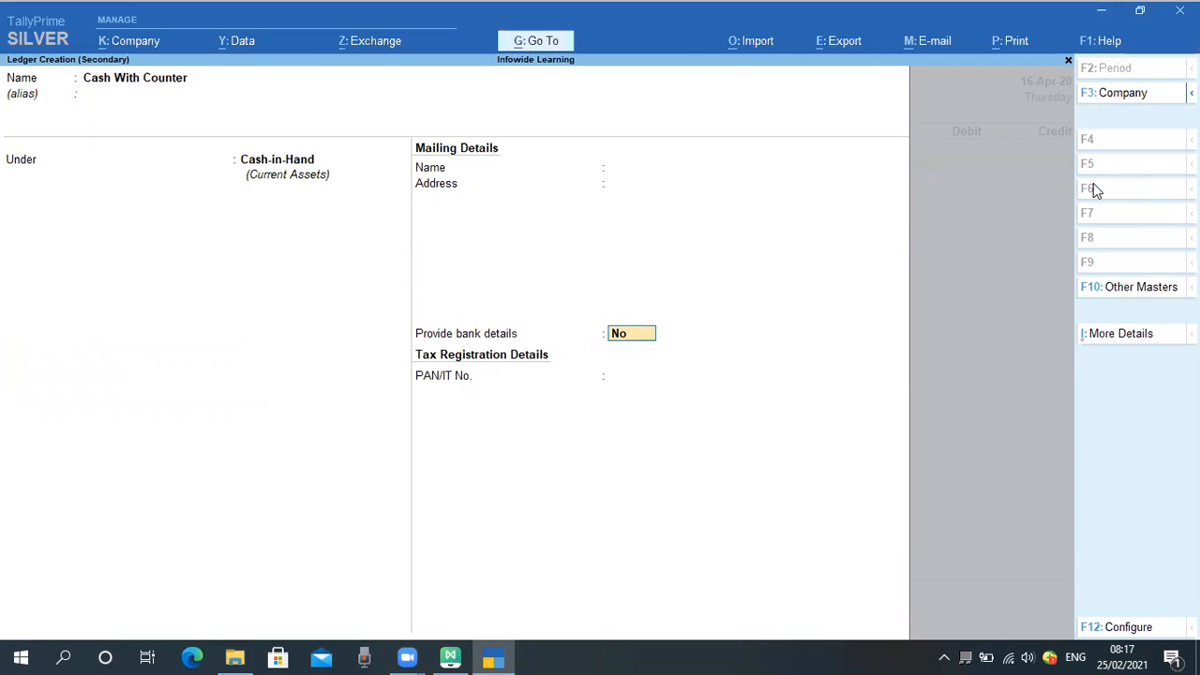
key("Return")
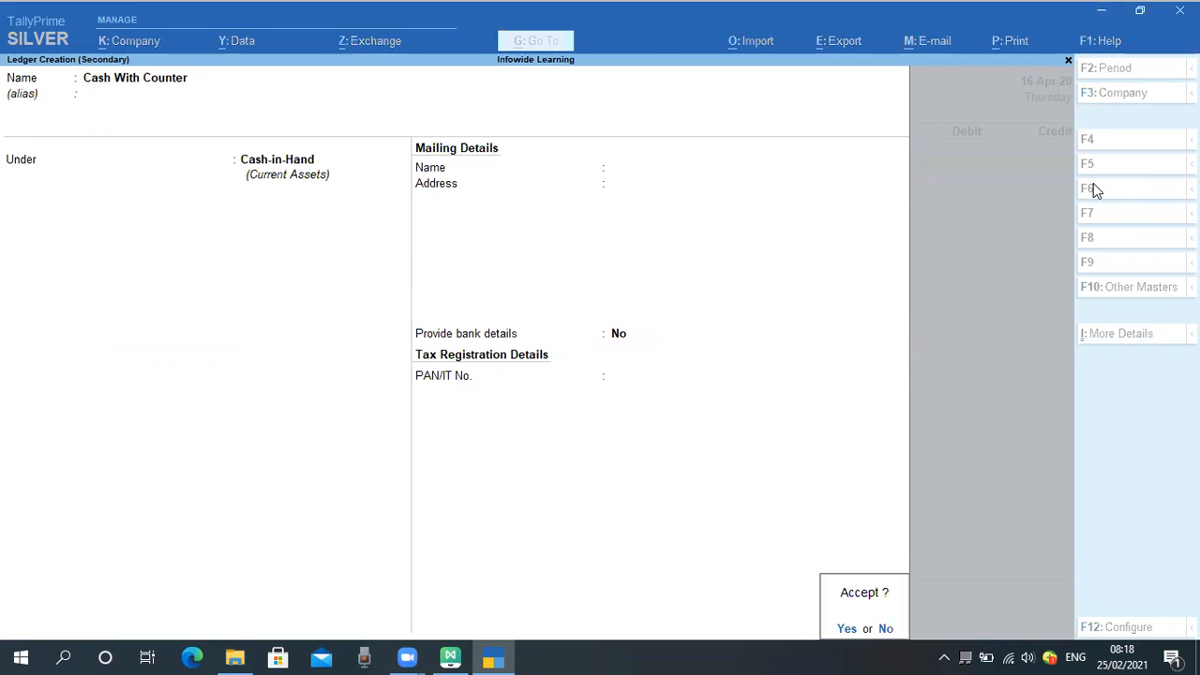
key("Return")
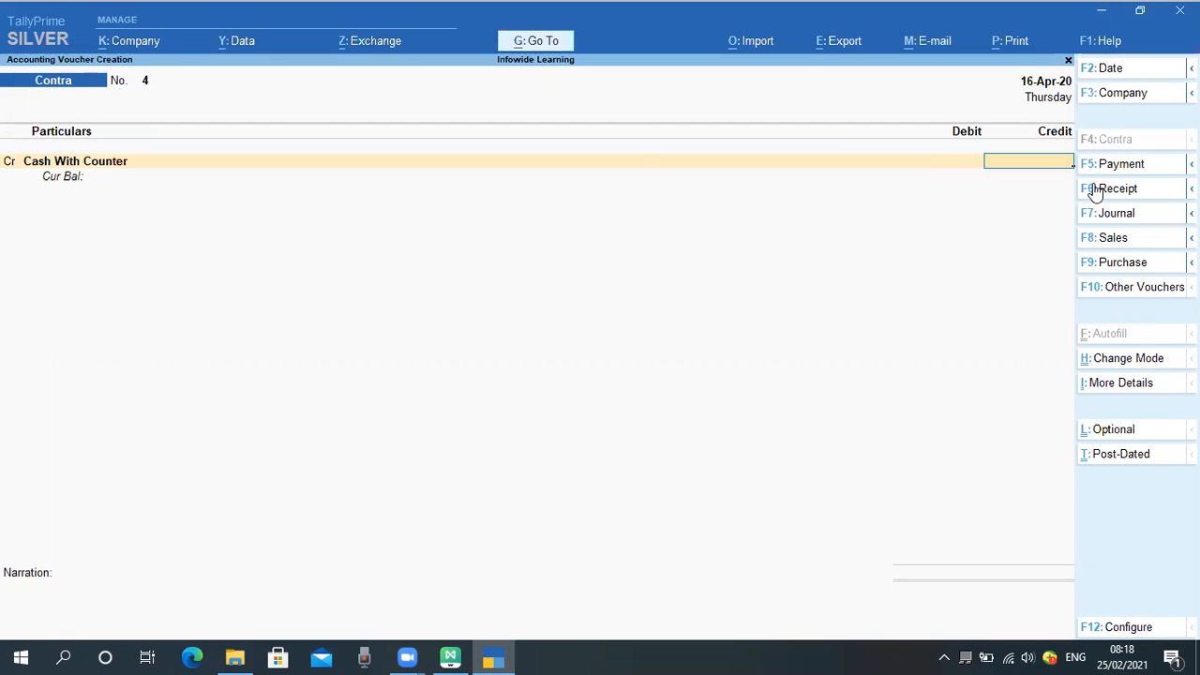
Change the credit ledger of the contra voucher to Cash and enter a credit amount of 20,000
key("BackSpace")
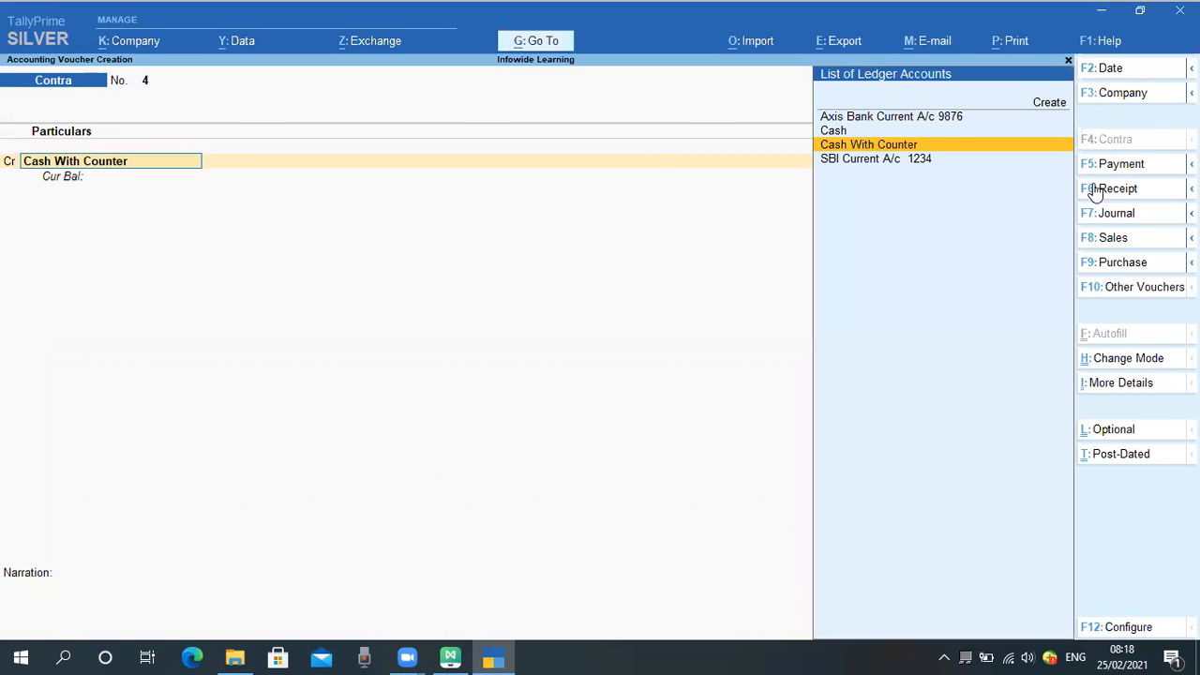
key("Up")
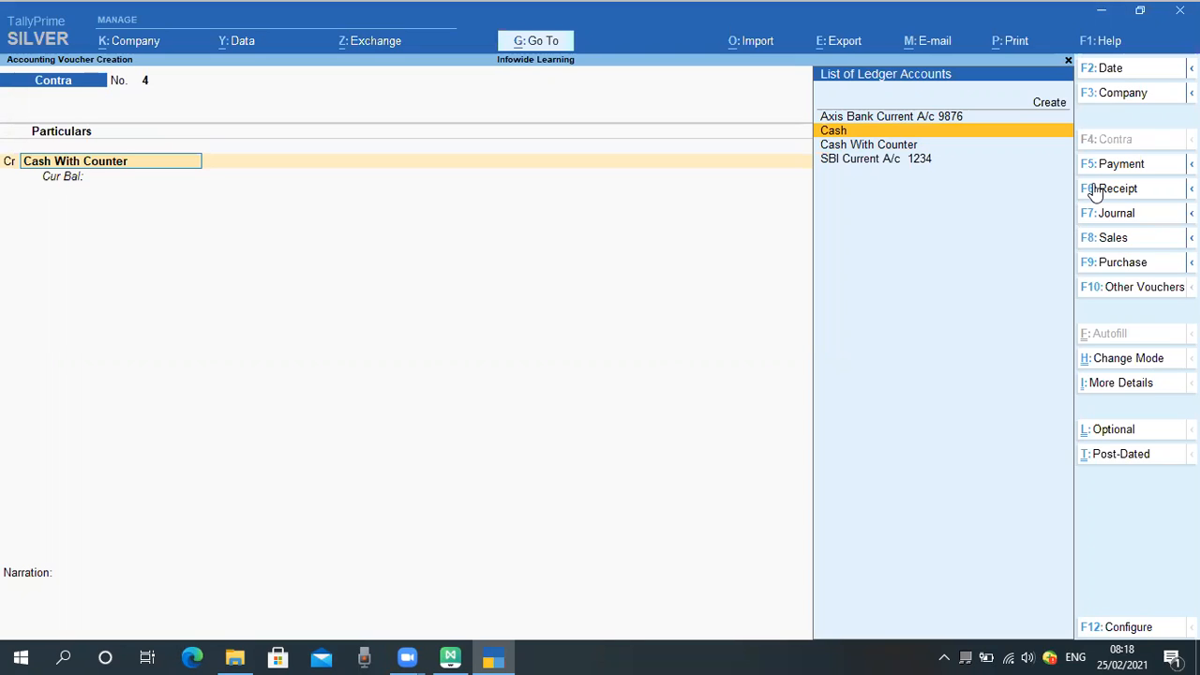
key("Return")
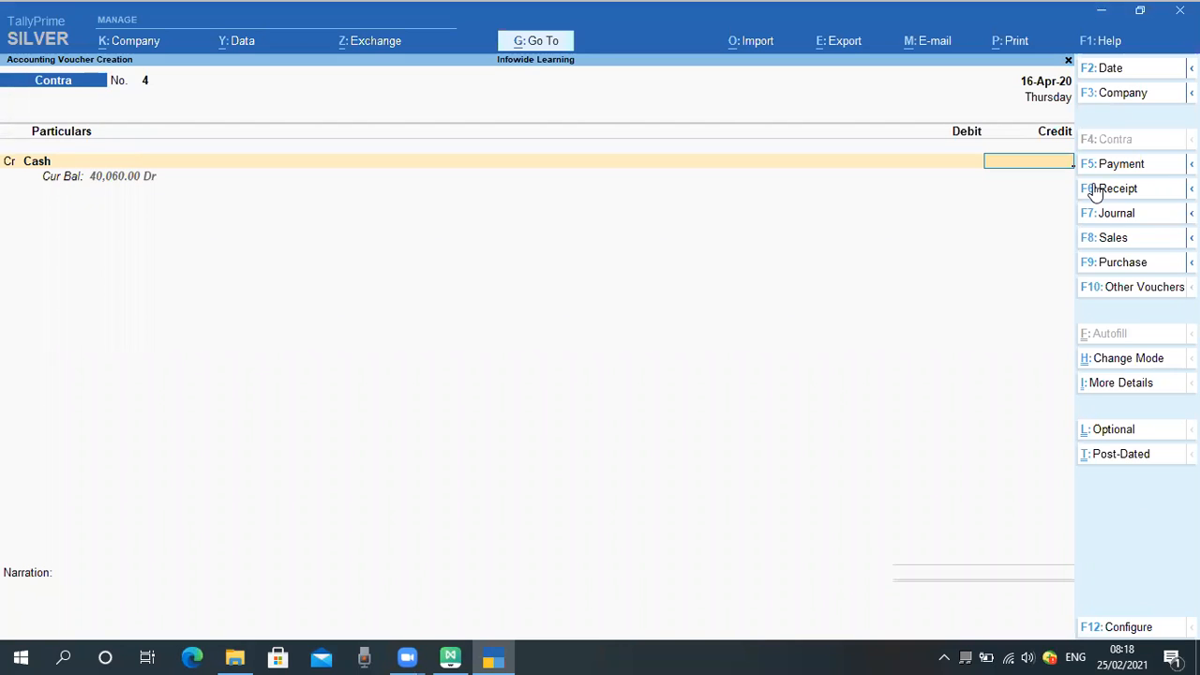
type("20000")
key("Return")
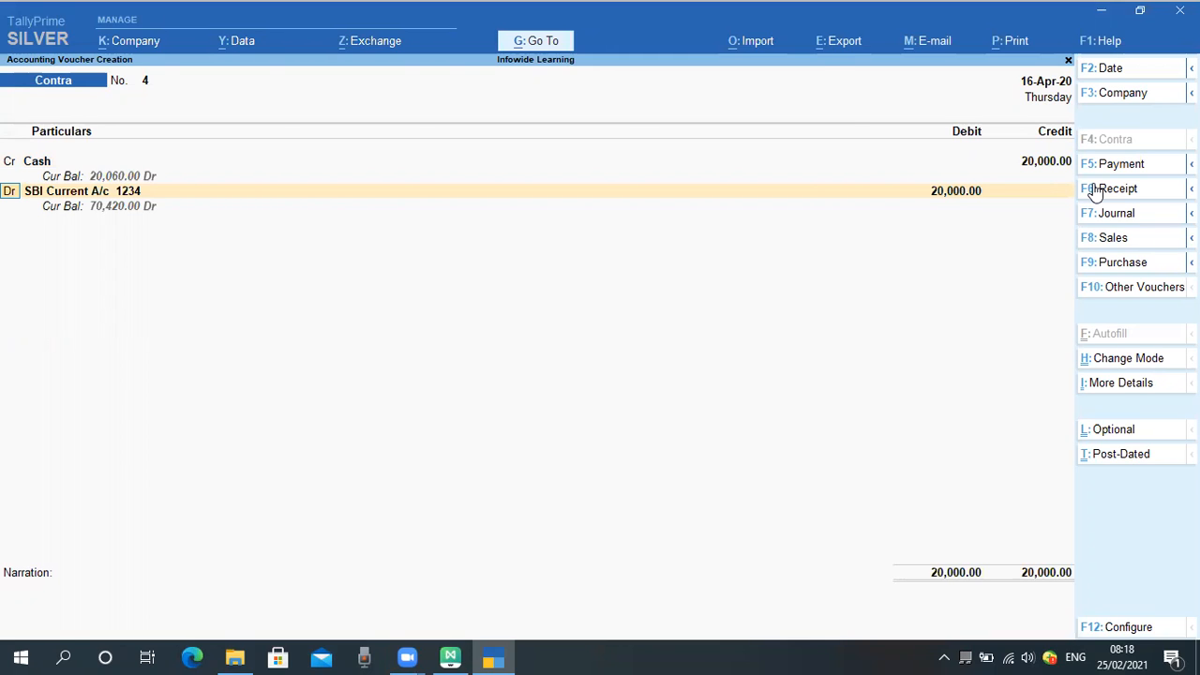
Set the voucher's debit ledger to Cash With Counter and accept 20,000 as its debit amount
key("Return")
key("Up")
key("Return")
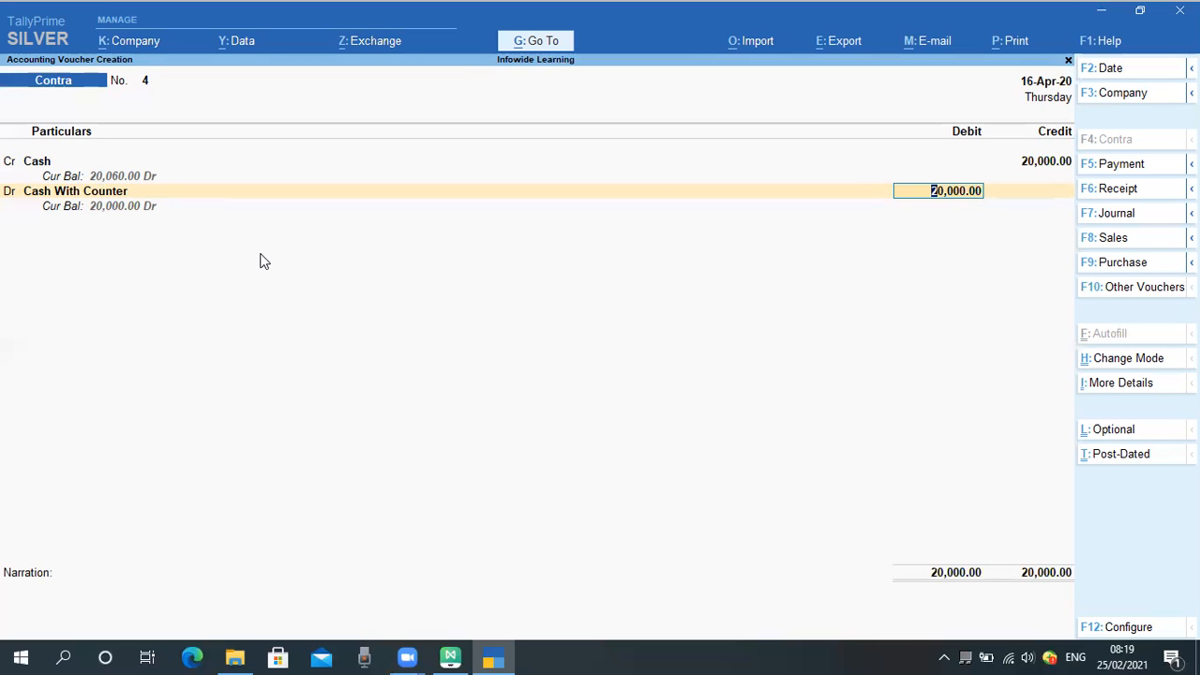
key("Return")
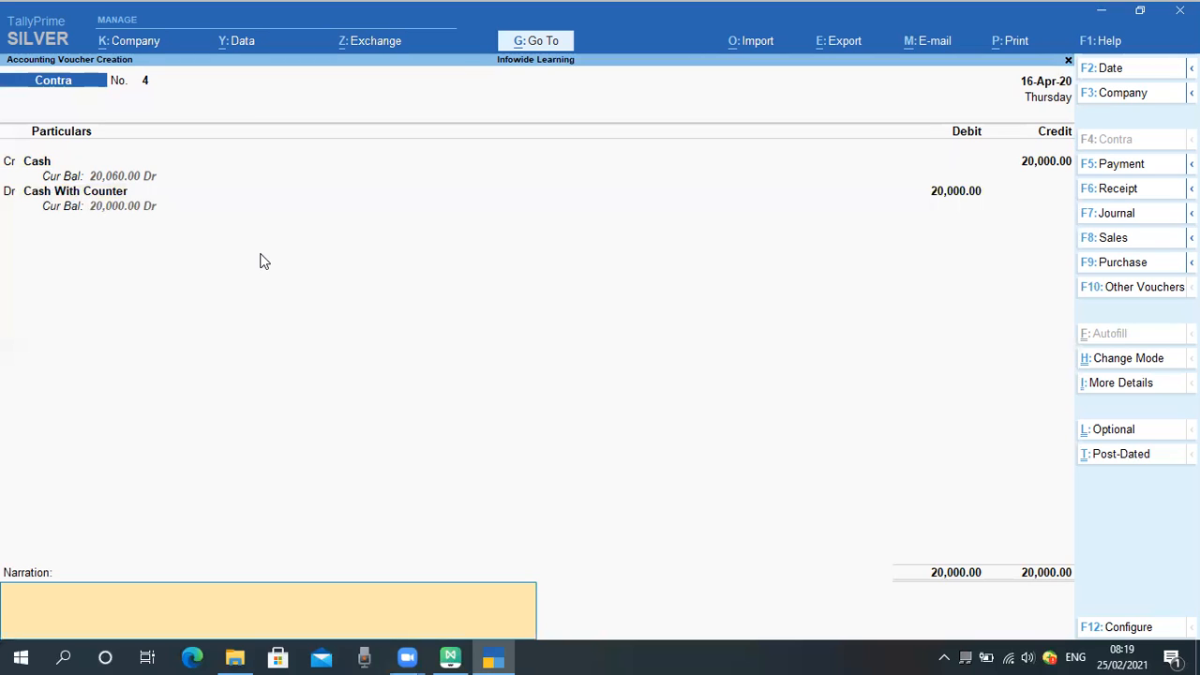
Add the narration "Being Cash Transfer to Cash with Counter Rs 20000/-" and save the contra voucher
type("Being Cash Transfer to C")
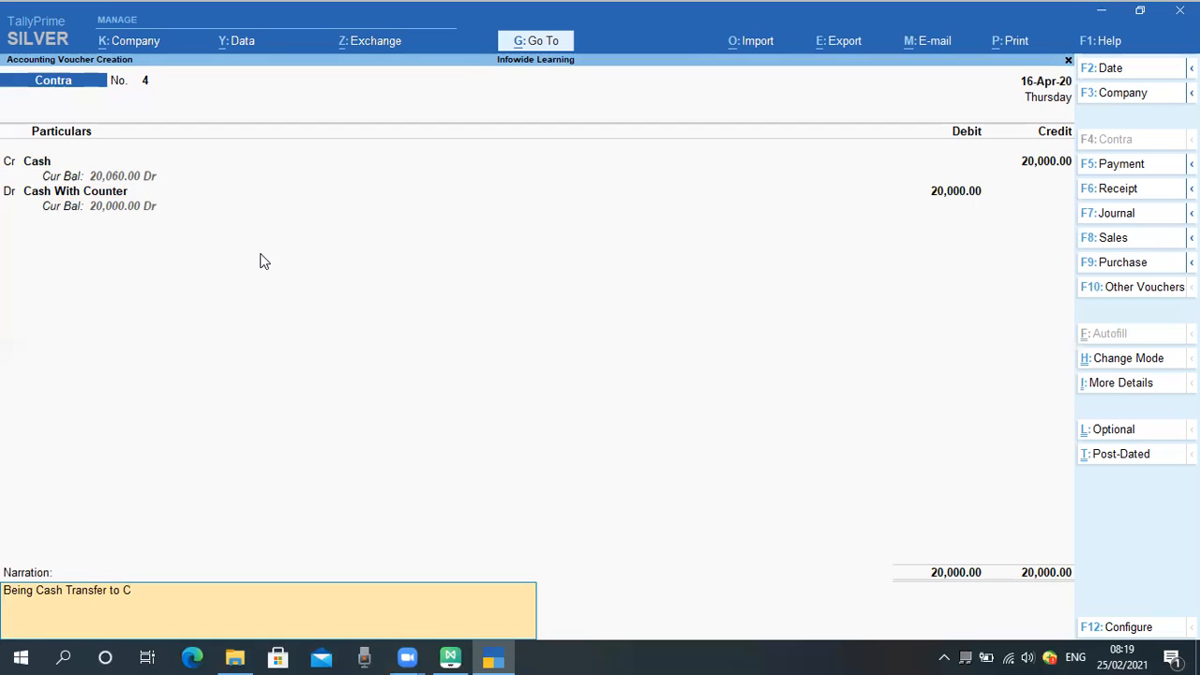
type("ash with Counter  Rs 200")
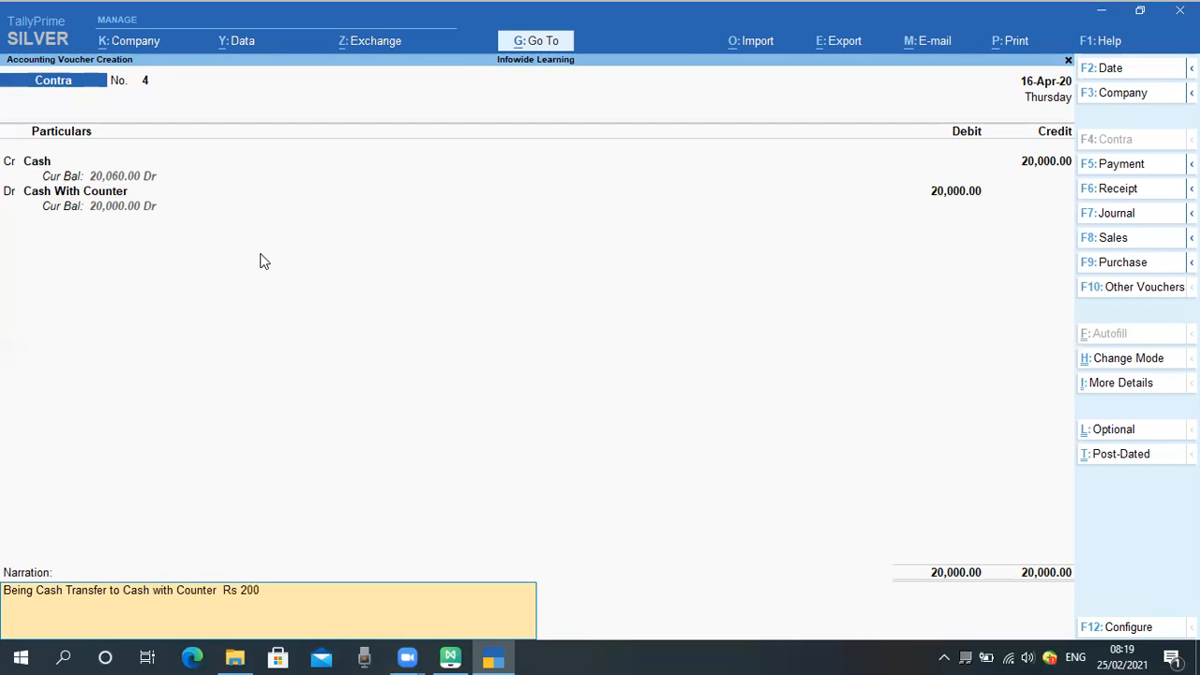
type("00/-")
key("Return")
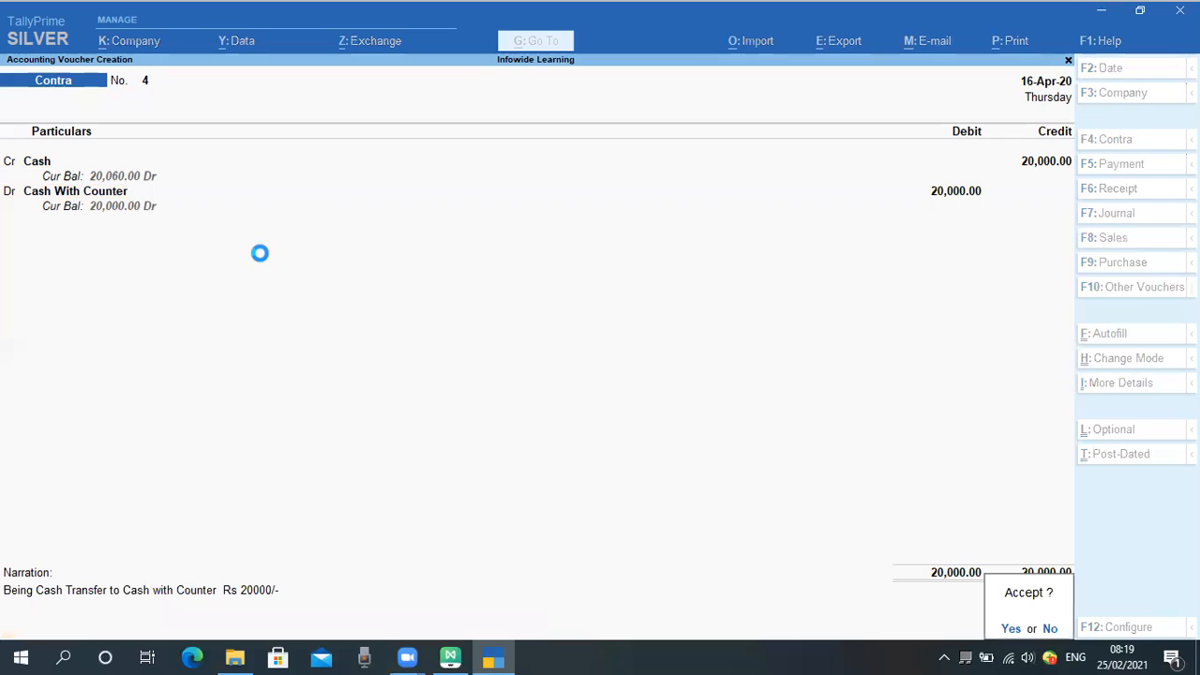
key("Return")
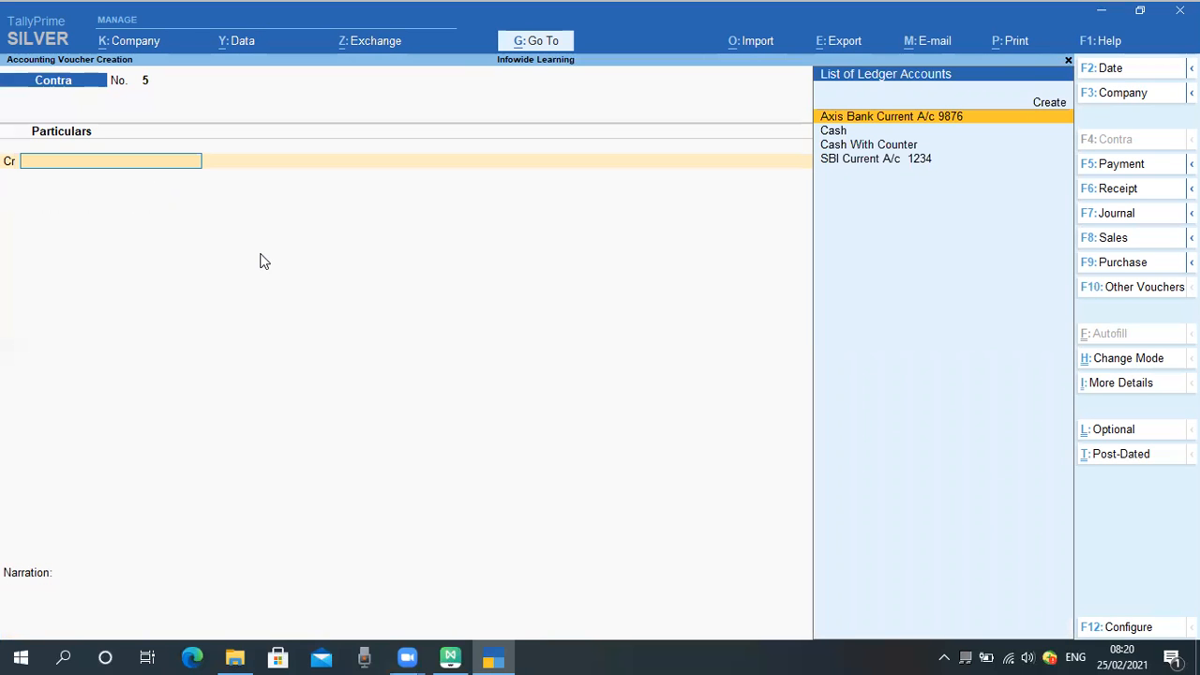
Leave voucher creation and open the Balance Sheet from the Gateway of Tally
key("Escape")
key("Escape")
key("Escape")
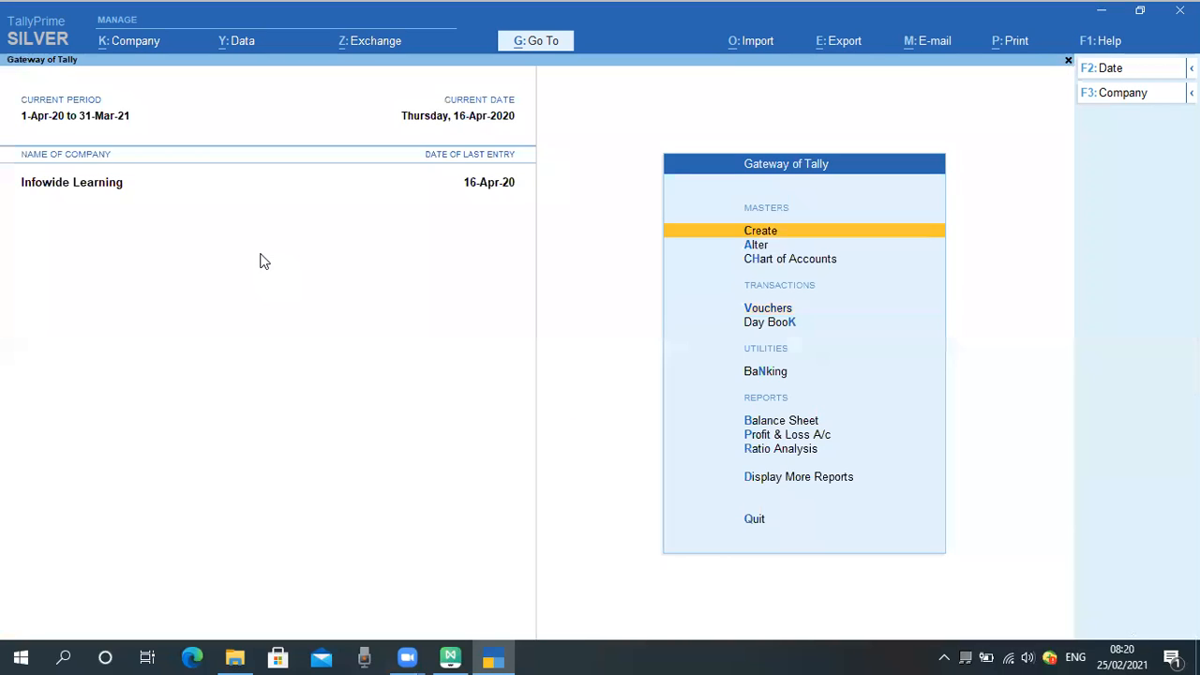
key("Down")
key("Down")
key("Down")
key("Down")
key("Down")
key("Down")
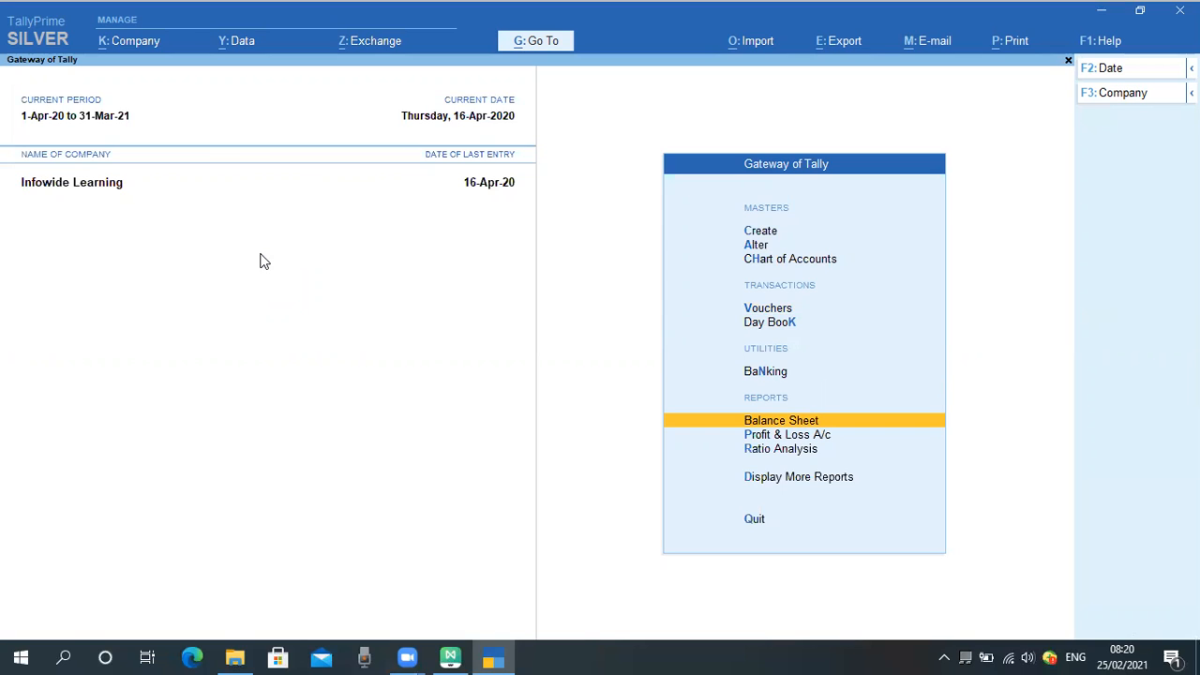
key("Return")
Drill down through Current Assets to the Cash-in-Hand group summary and compare the two cash ledgers
key("Right")
key("Down")
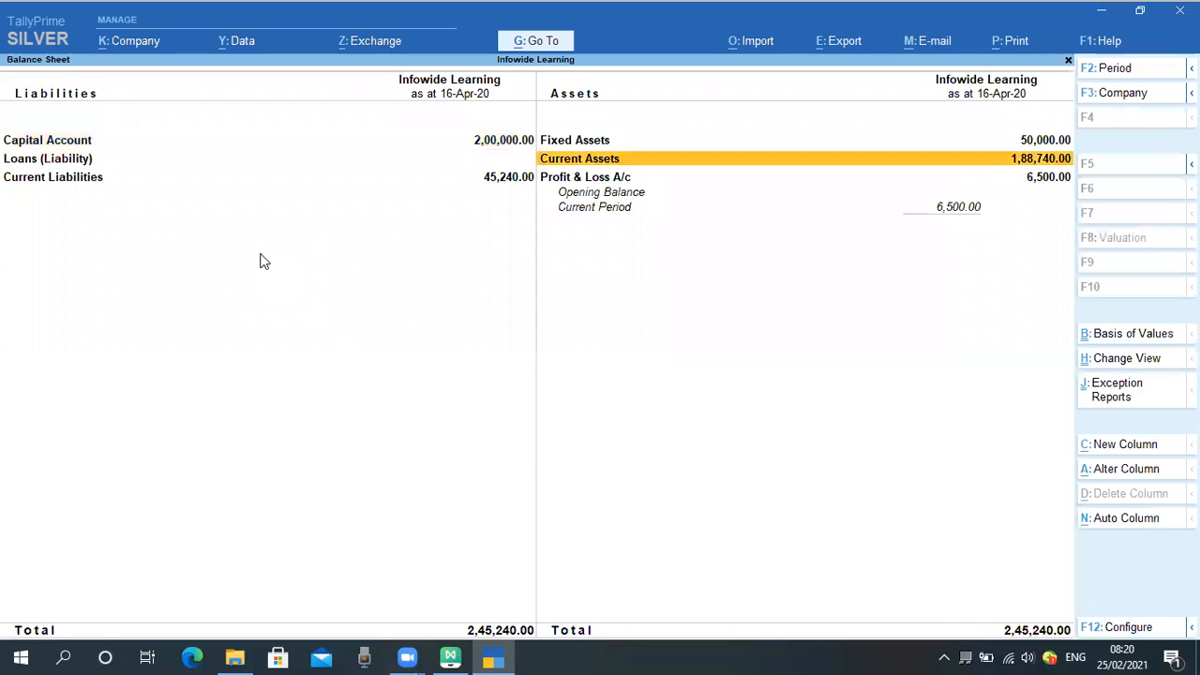
key("Return")
key("Down")
key("Return")
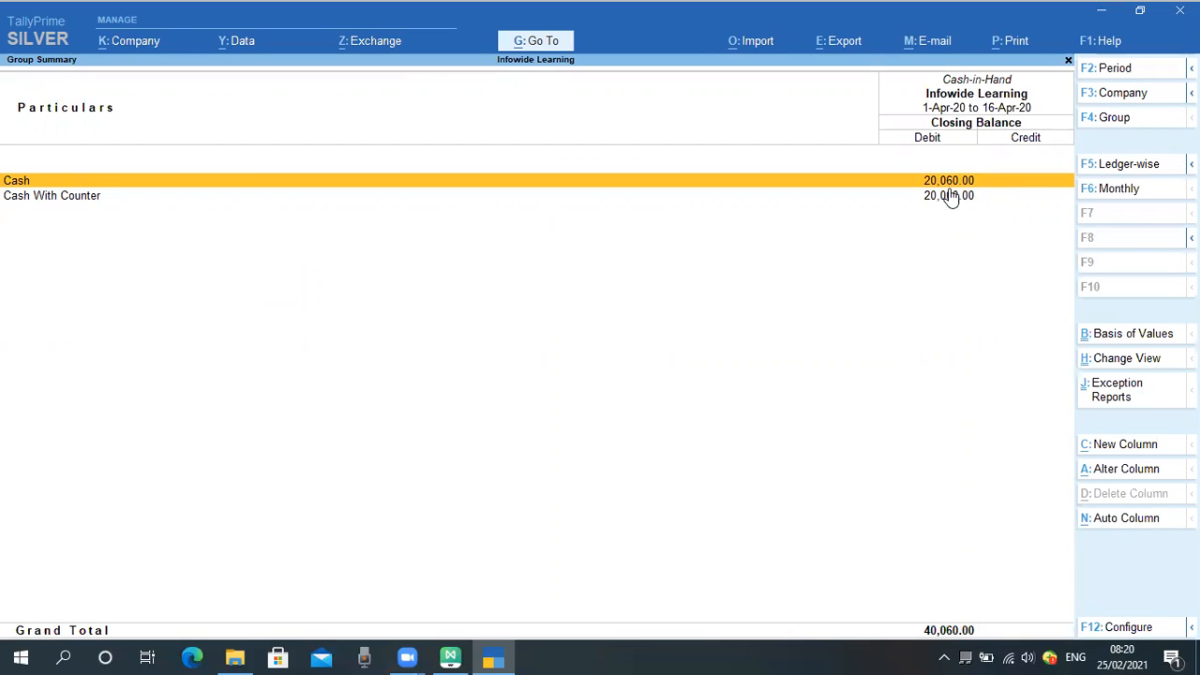
Examine the contra voucher in Cash With Counter's April ledger and return to its ledger vouchers without altering anything
key("Down")
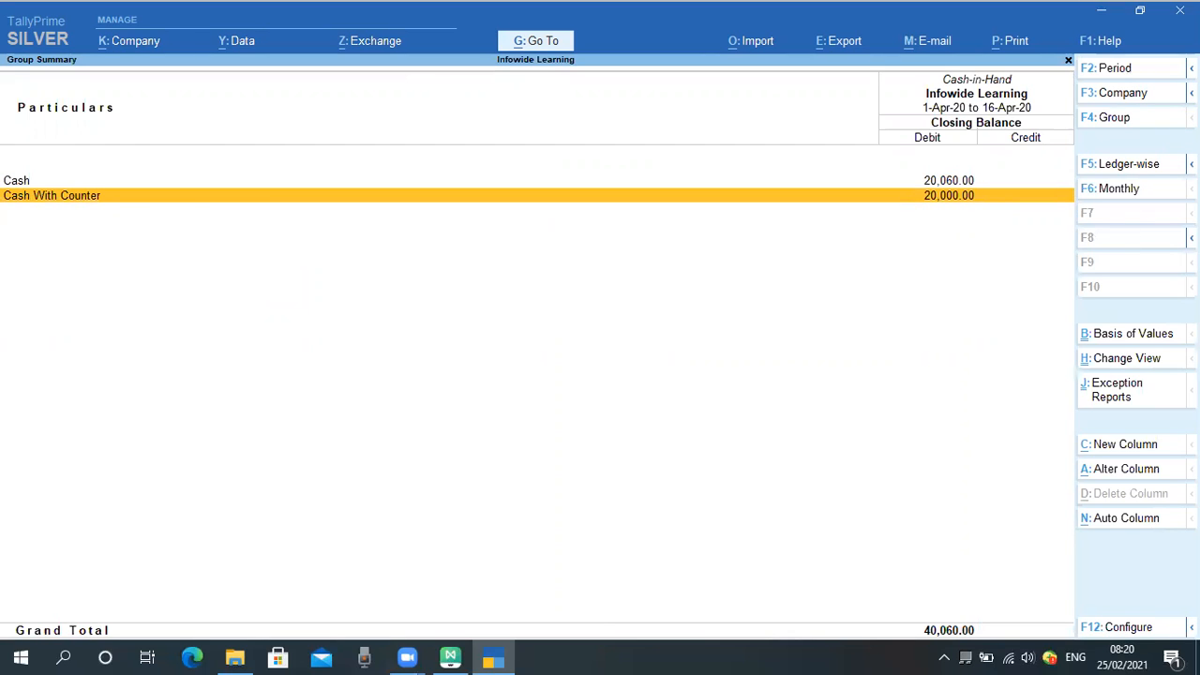
key("Return")
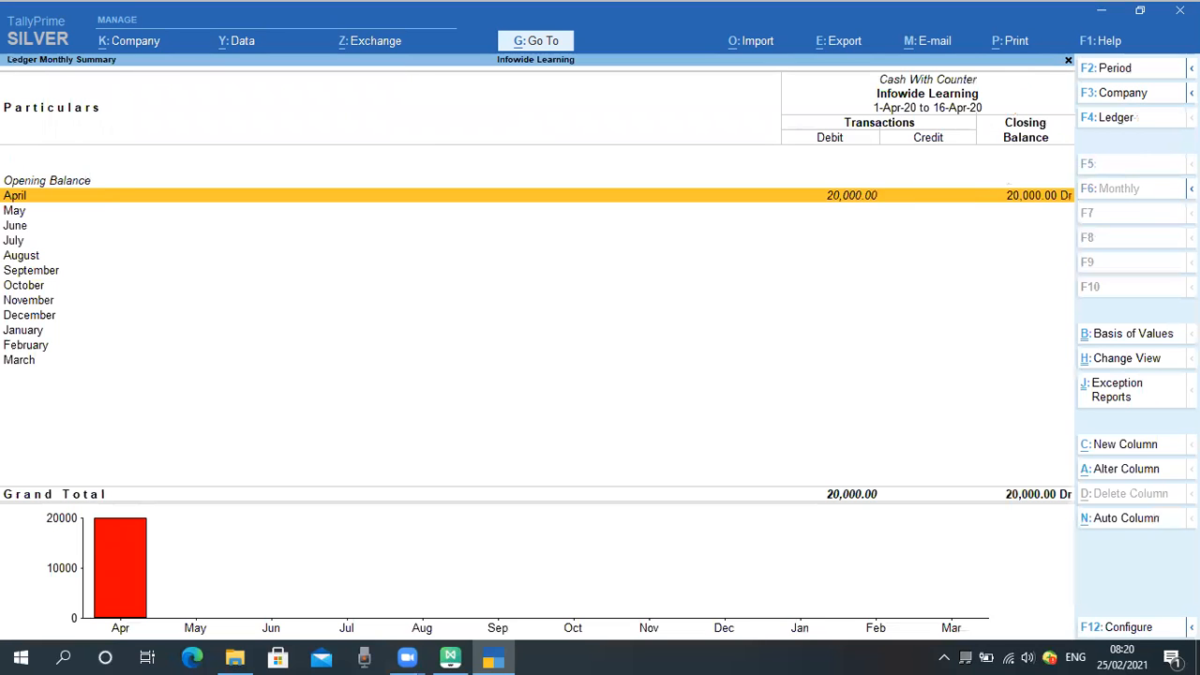
key("Return")
key("Return")
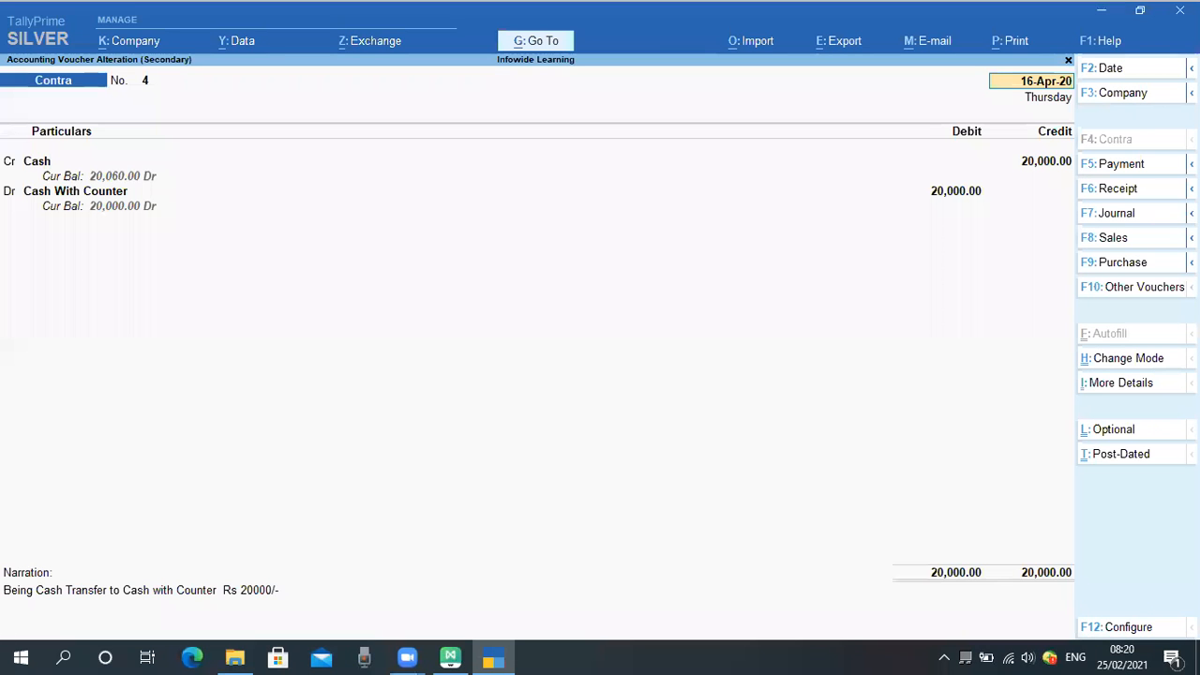
key("Escape")
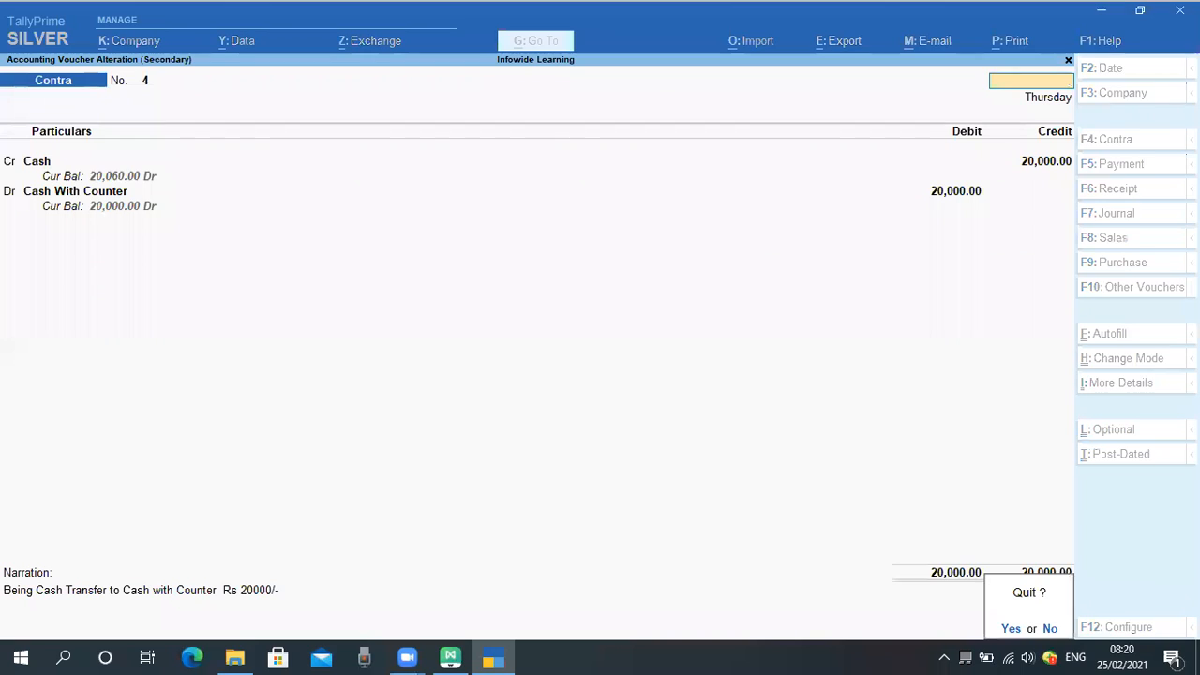
key("y")
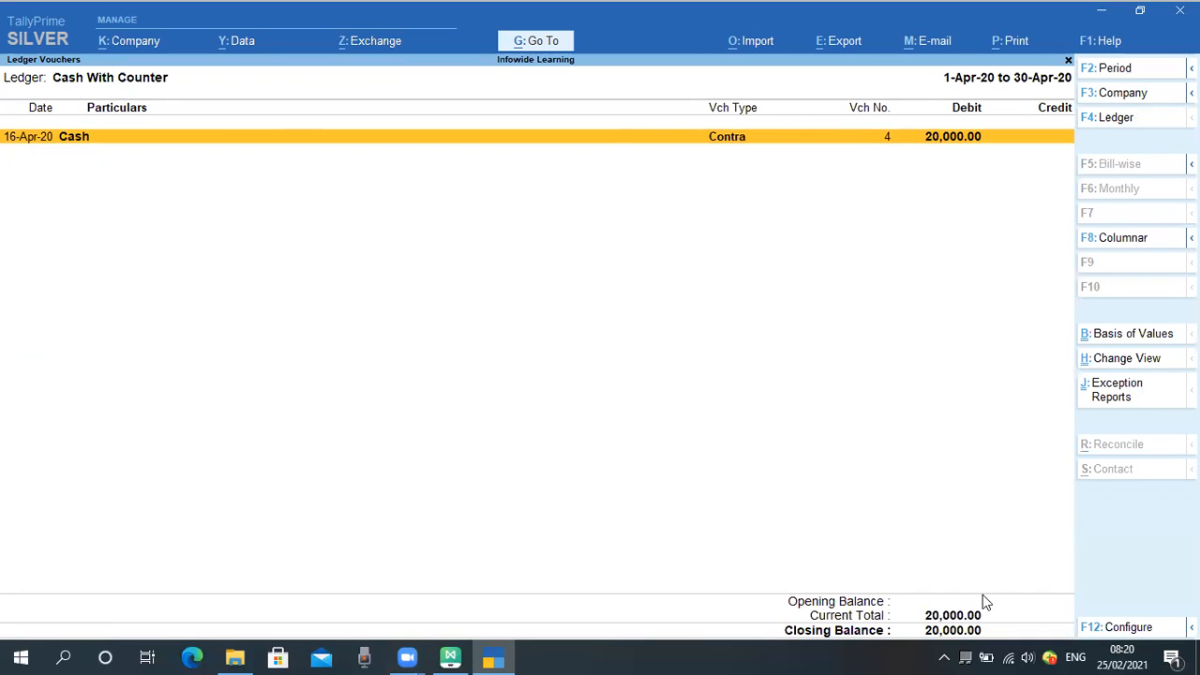
Return from Cash With Counter's ledger vouchers through the Cash-in-Hand and Current Assets group summaries to the Balance Sheet
key("Escape")
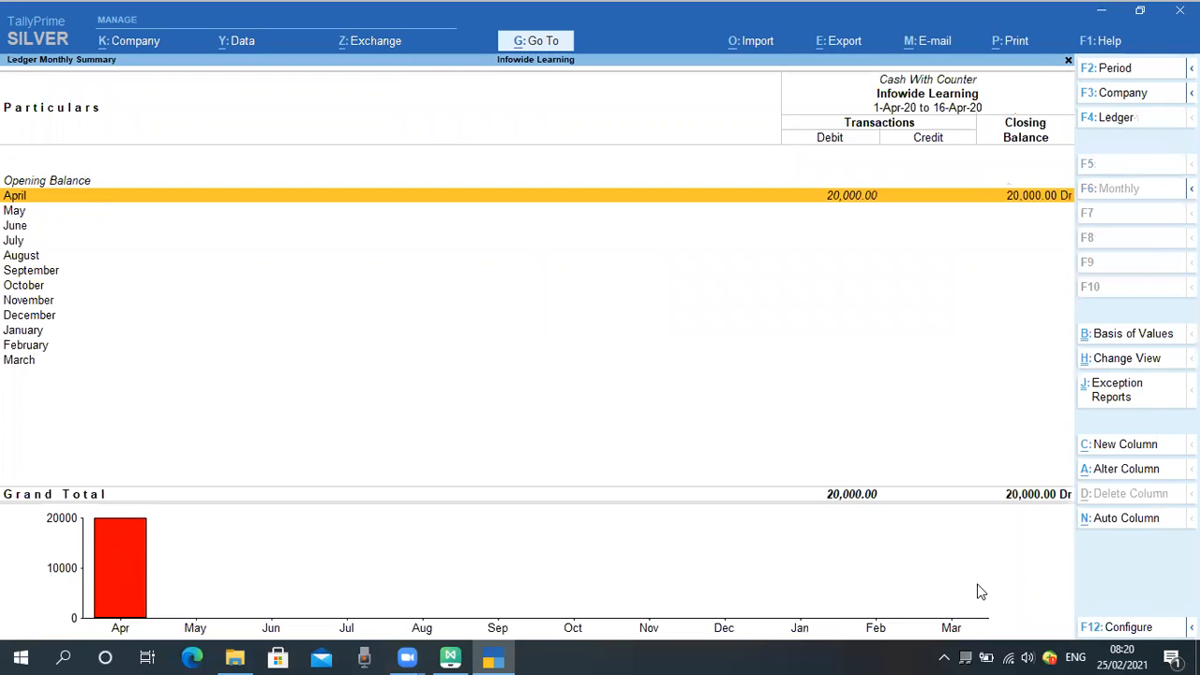
key("Escape")
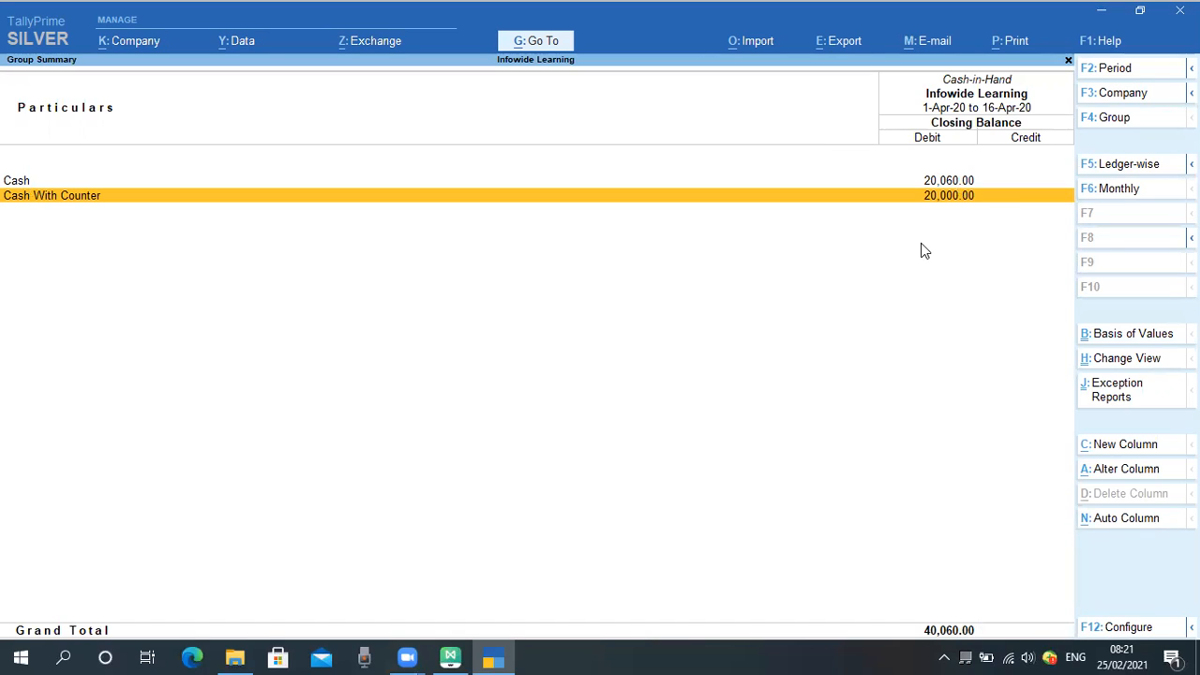
key("Escape")
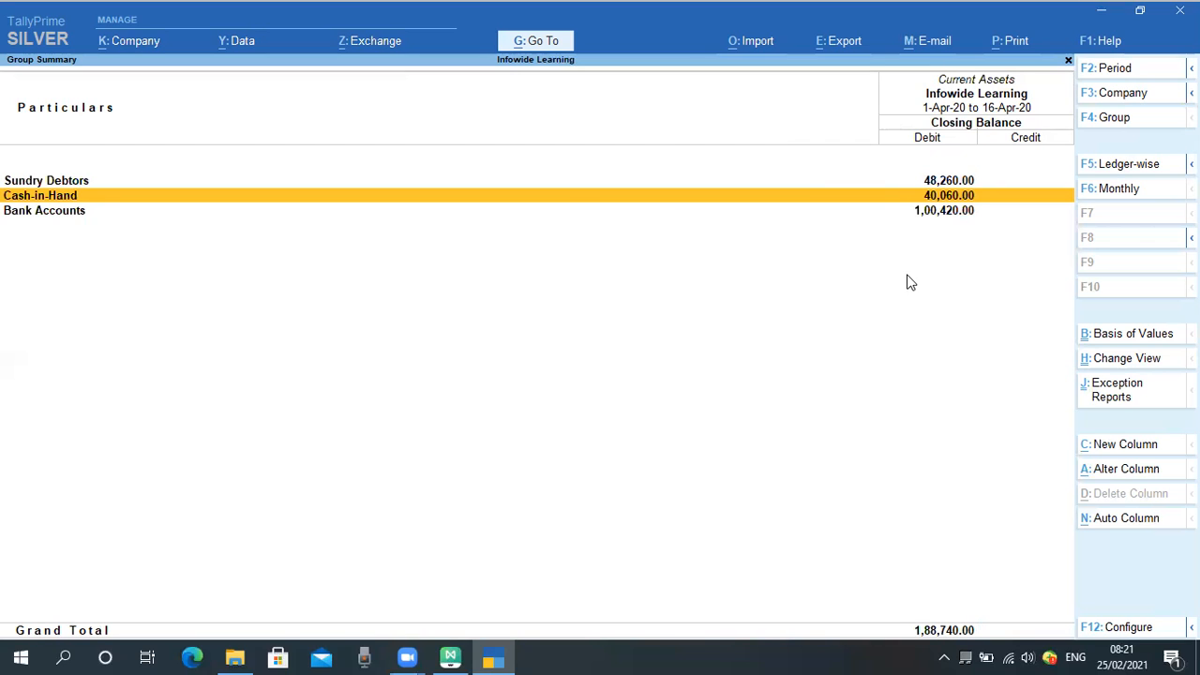
key("Escape")
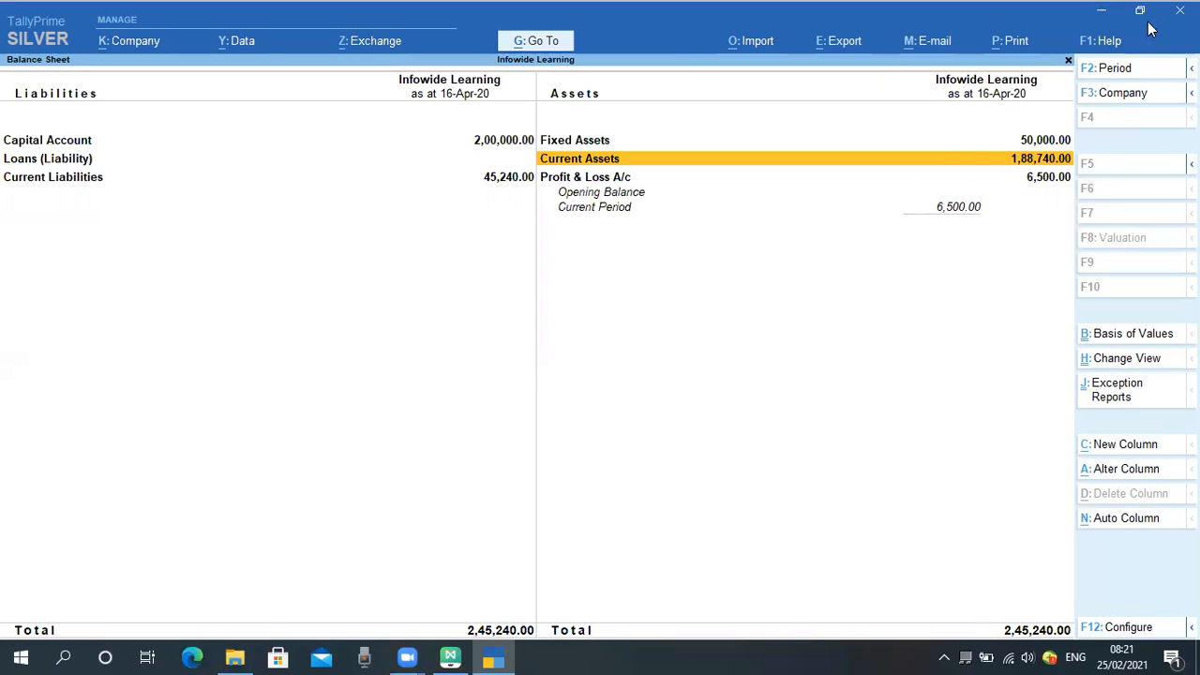
Switch to the Contra Voucher mind map in MindMaster and review its four transaction types, including Cash Deposit in to the Bank
left_click(1104, 13)
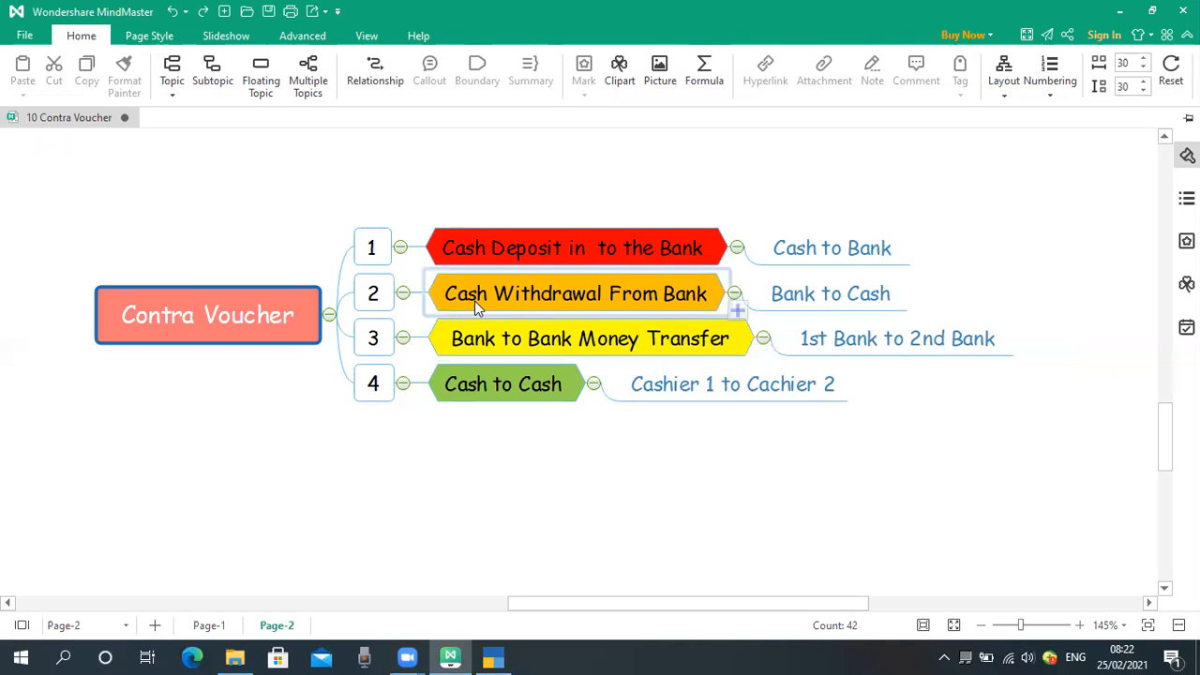
left_click(581, 259)
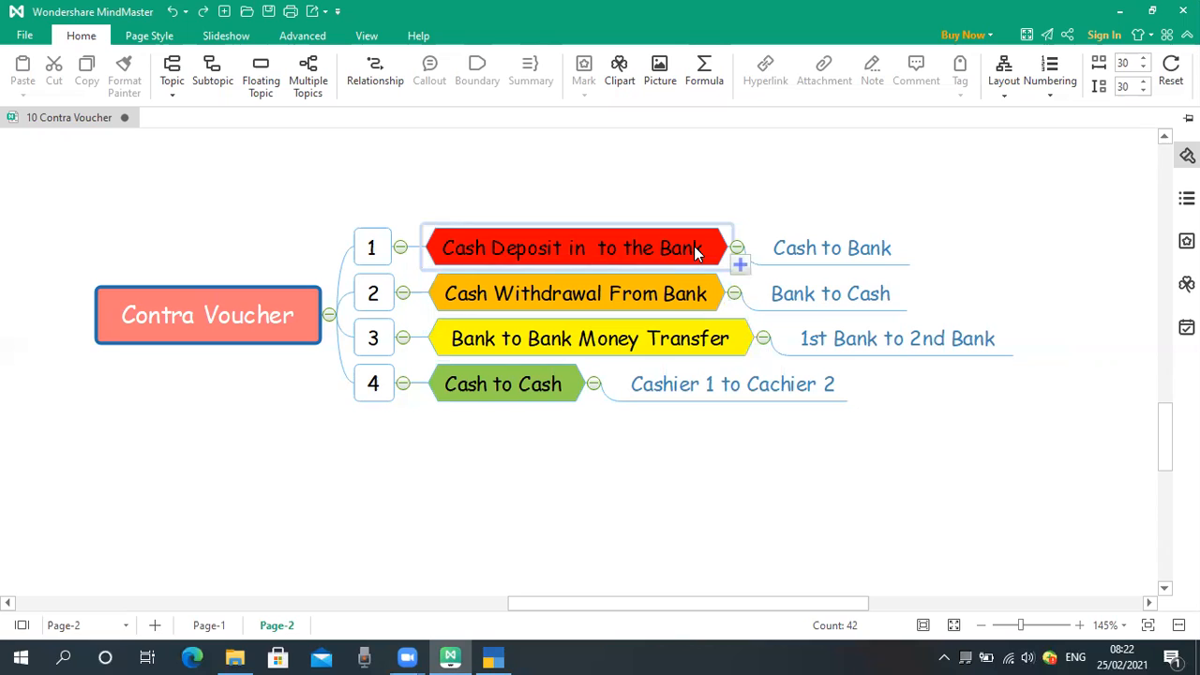